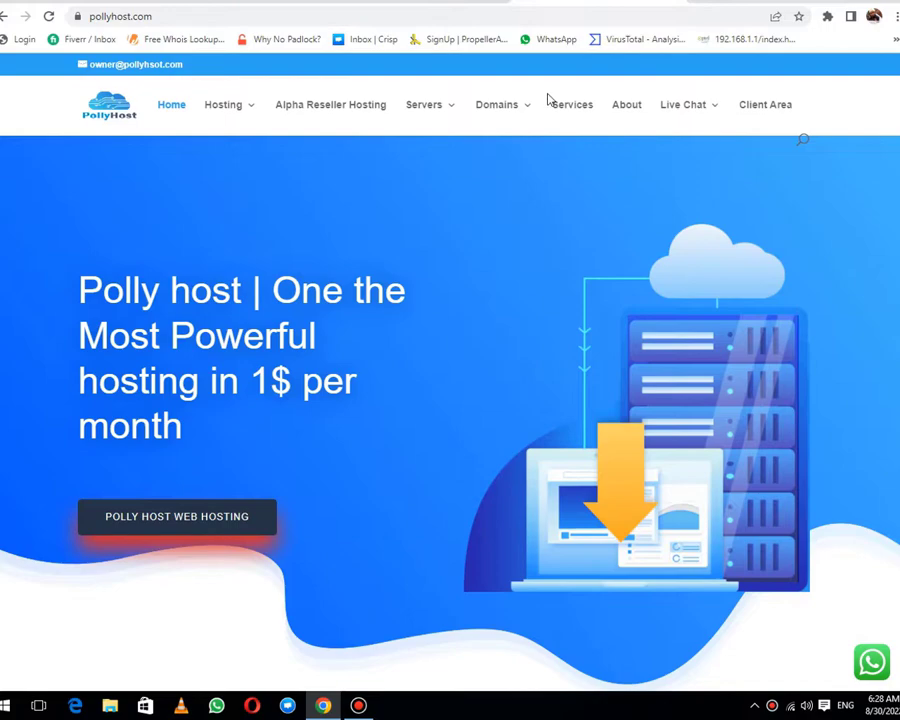
Start a Softaculous backup of the WHMCS installation at dashboard.windhostx.com
{"action": "left_click", "coordinate": [417, 4]}
{"action": "scroll", "coordinate": [430, 413], "scroll_direction": "down", "scroll_amount": 20}
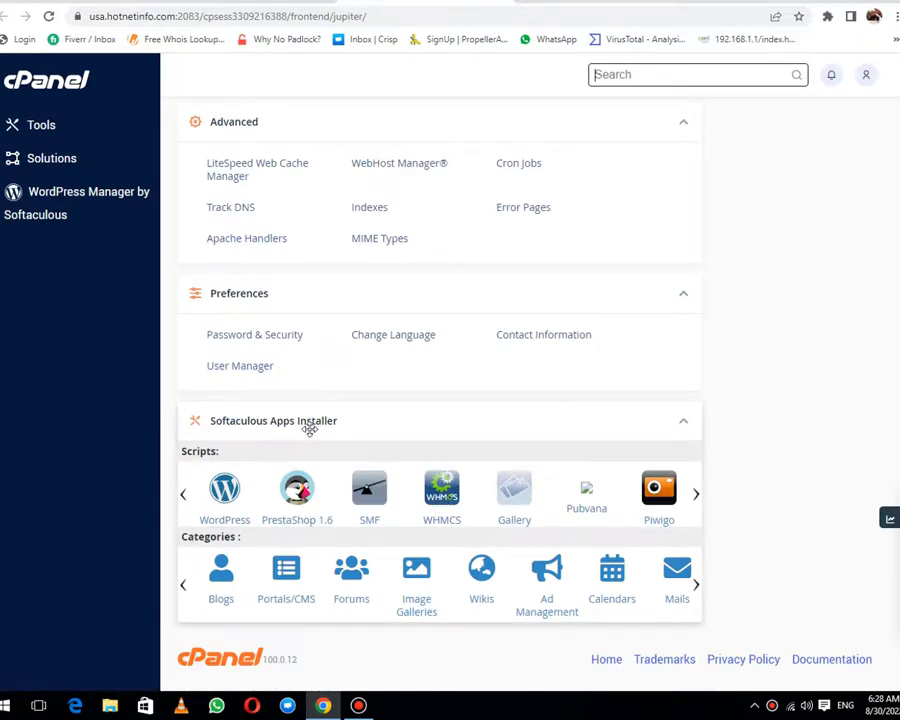
{"action": "left_click", "coordinate": [443, 498]}
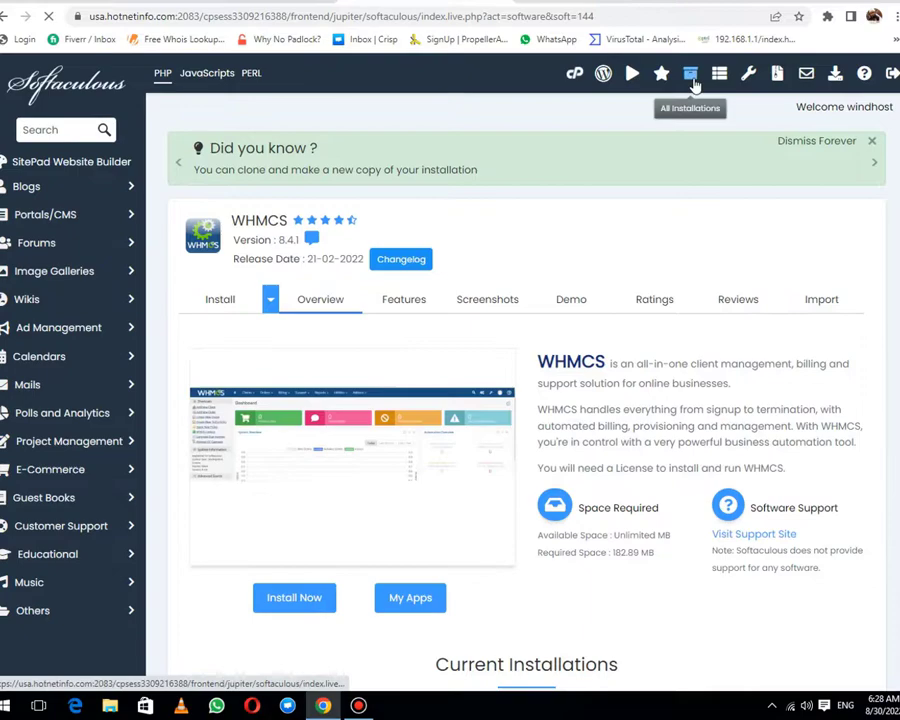
{"action": "left_click", "coordinate": [691, 82]}
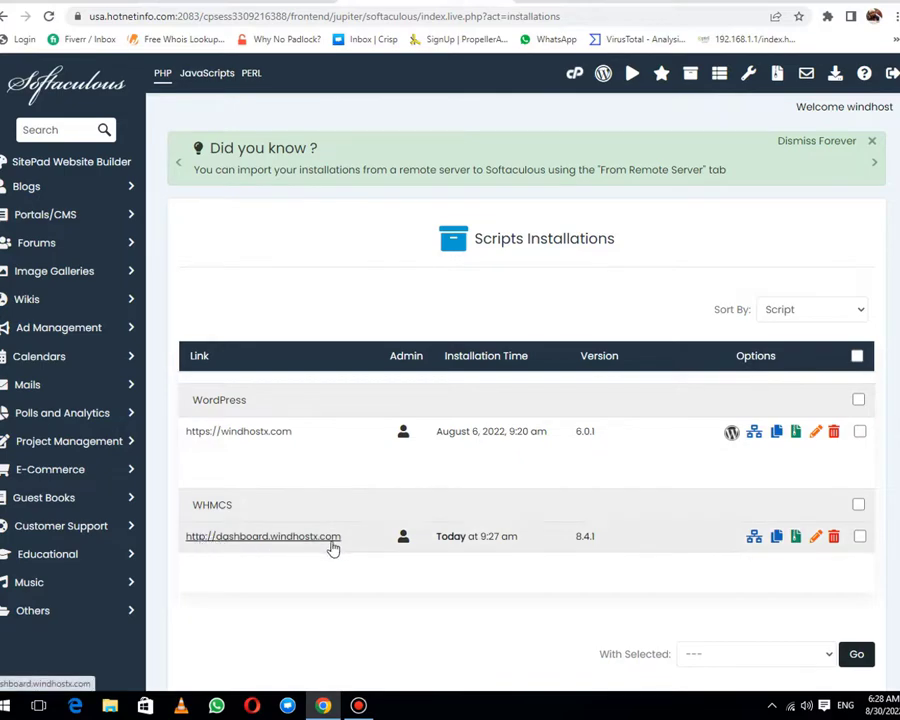
{"action": "left_click", "coordinate": [795, 540]}
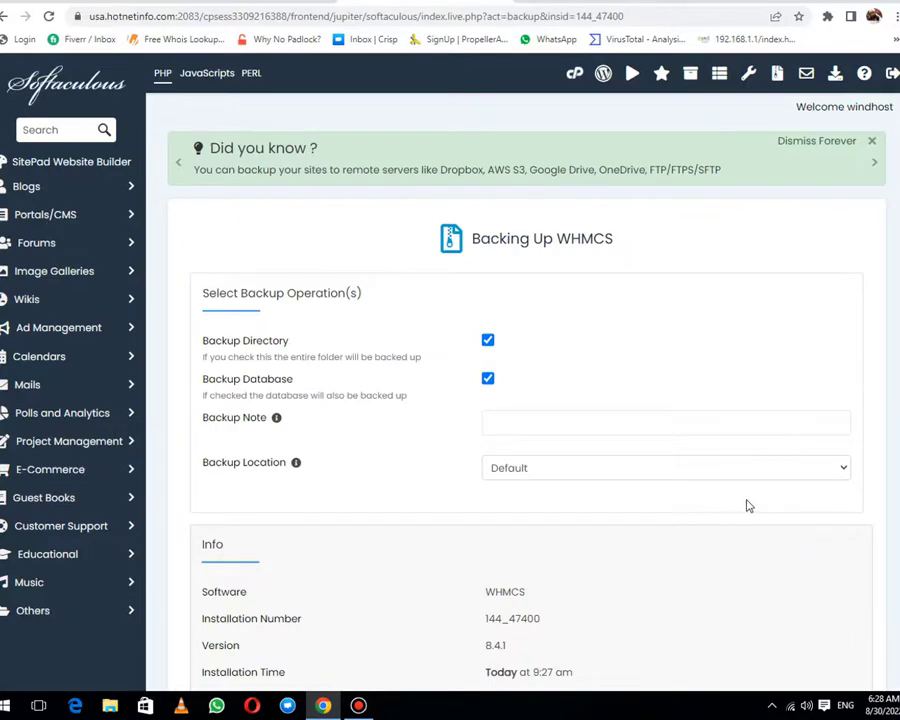
{"action": "scroll", "coordinate": [422, 534], "scroll_direction": "down", "scroll_amount": 5}
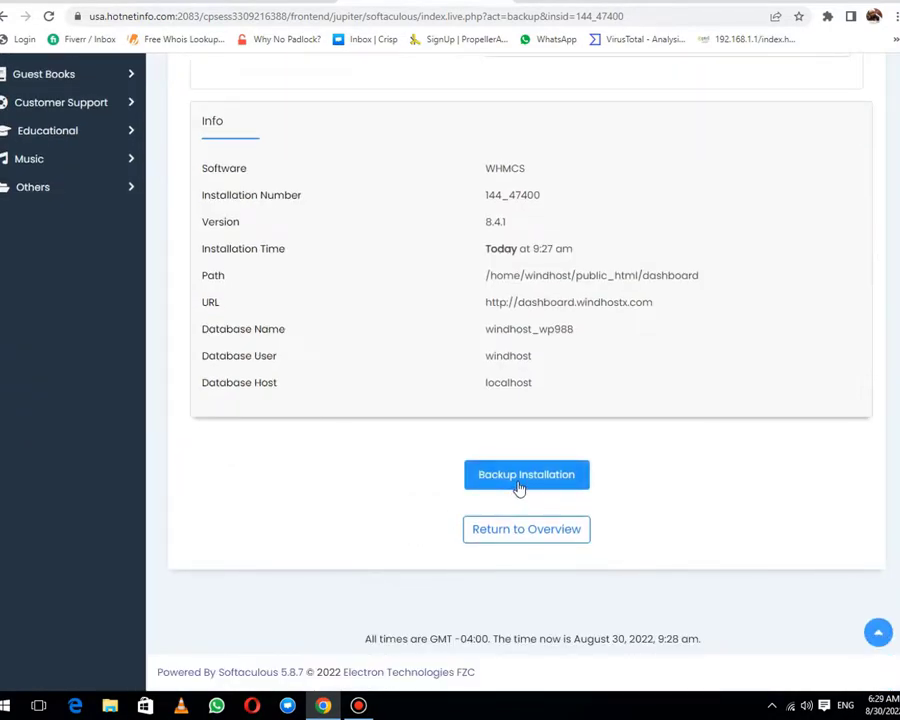
{"action": "left_click", "coordinate": [519, 476]}
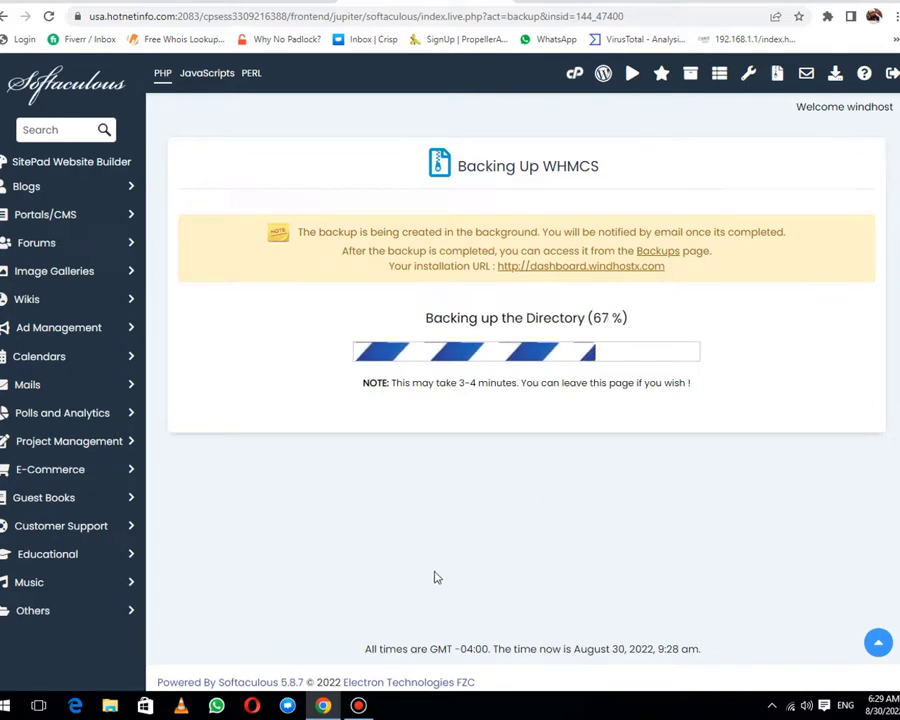
Wait until Softaculous reports the WHMCS backup was created successfully
{"action": "mouse_move", "coordinate": [360, 705]}
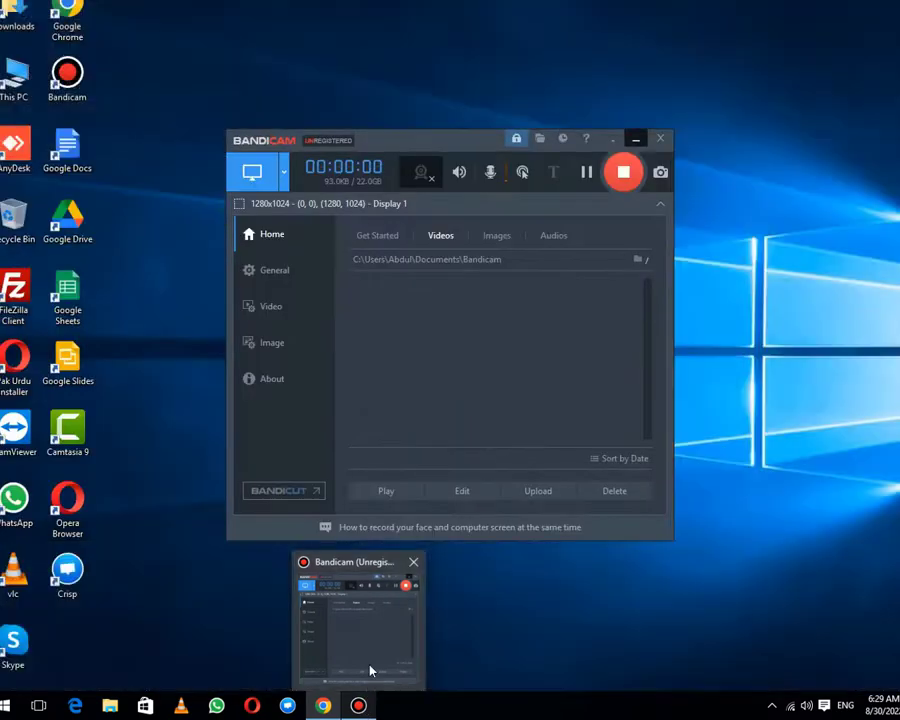
{"action": "left_click", "coordinate": [368, 655]}
{"action": "left_click", "coordinate": [636, 139]}
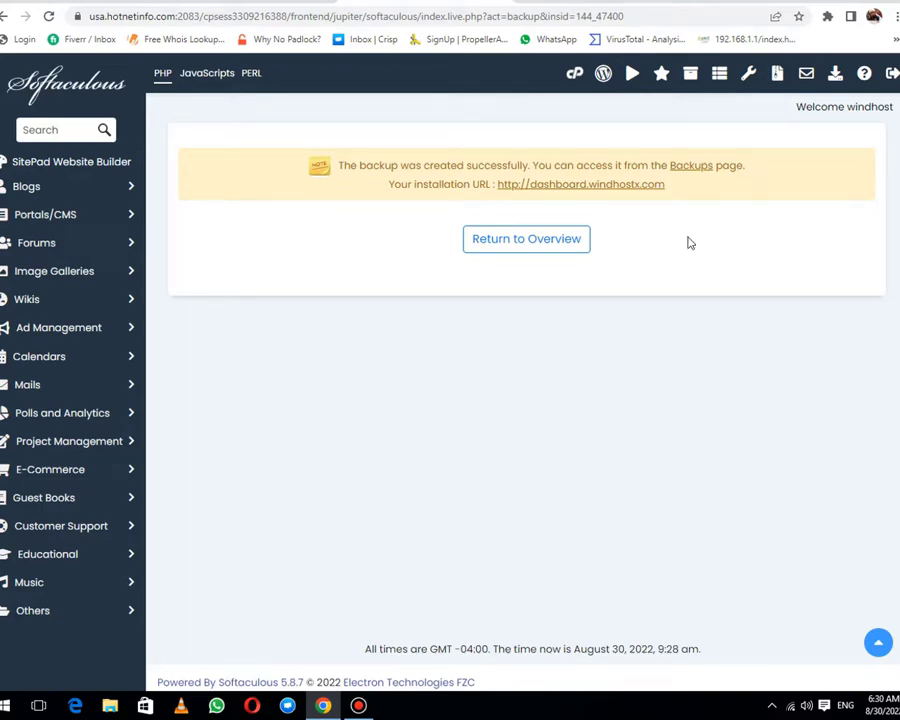
Open the softaculous_backups folder in cPanel File Manager
{"action": "left_click", "coordinate": [576, 80]}
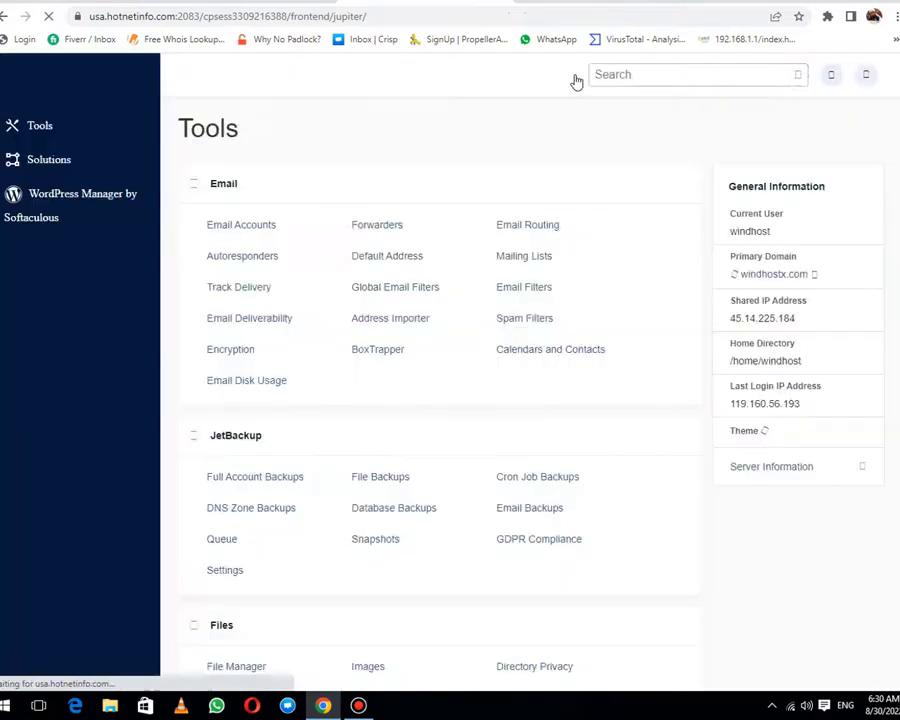
{"action": "scroll", "coordinate": [253, 464], "scroll_direction": "down", "scroll_amount": 2}
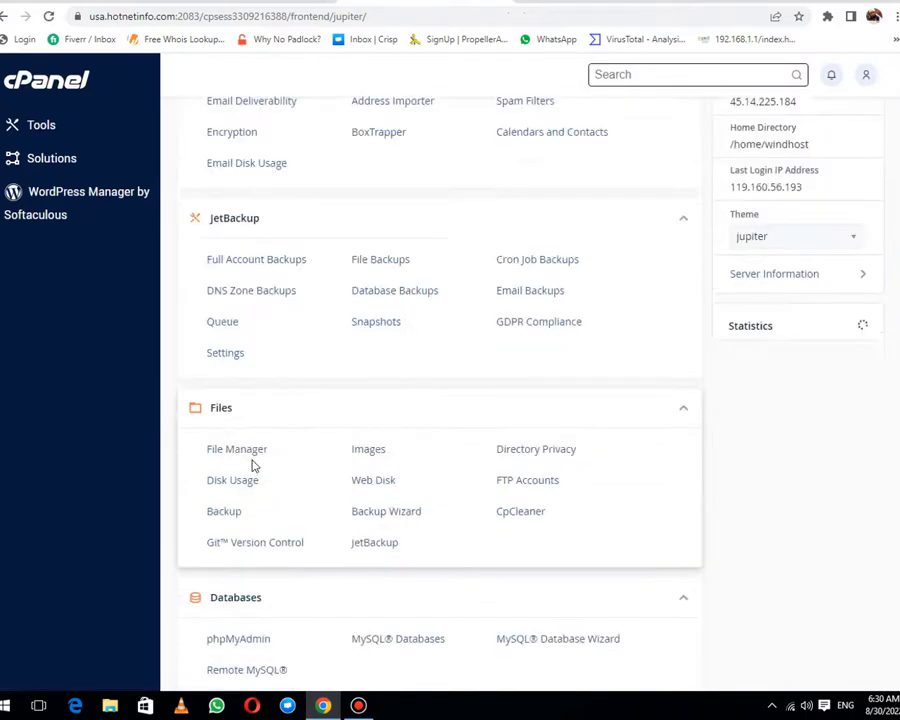
{"action": "left_click", "coordinate": [245, 461]}
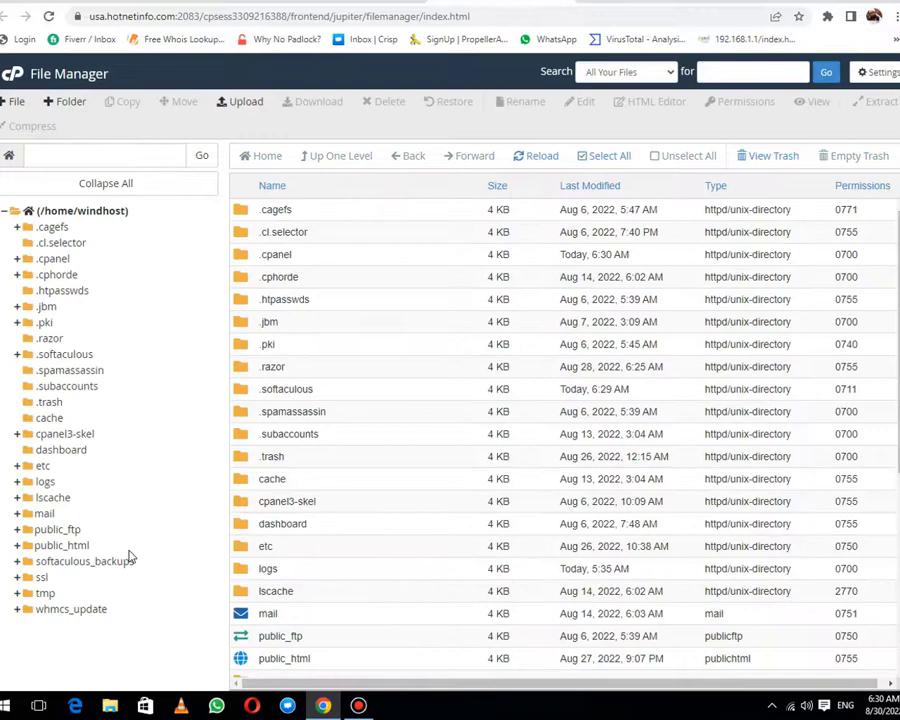
{"action": "left_click", "coordinate": [100, 561]}
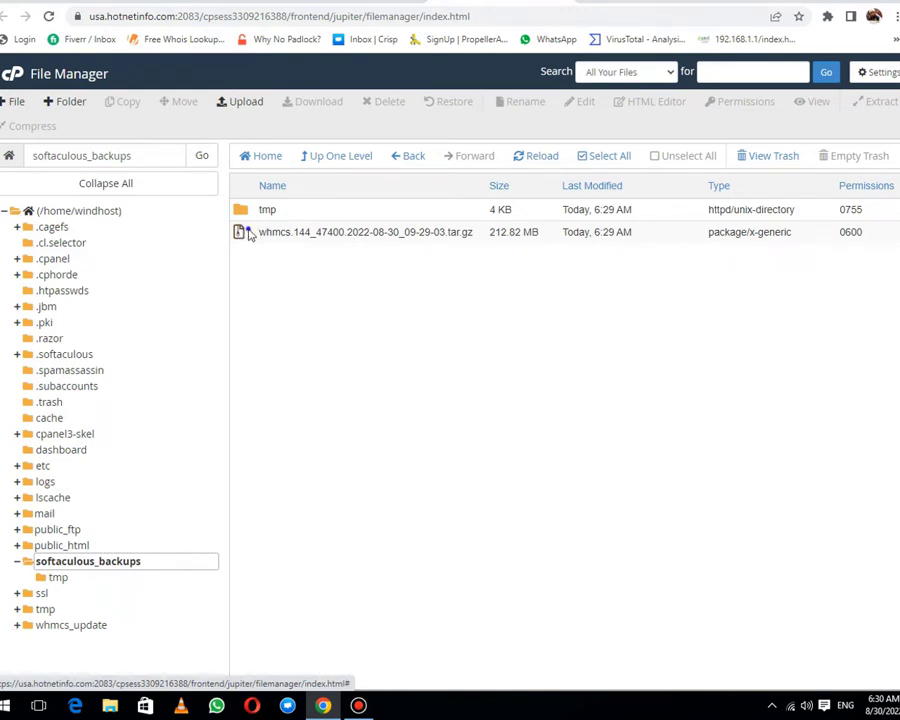
Change the WHMCS backup archive's permissions from 0600 to 0777
{"action": "right_click", "coordinate": [251, 234]}
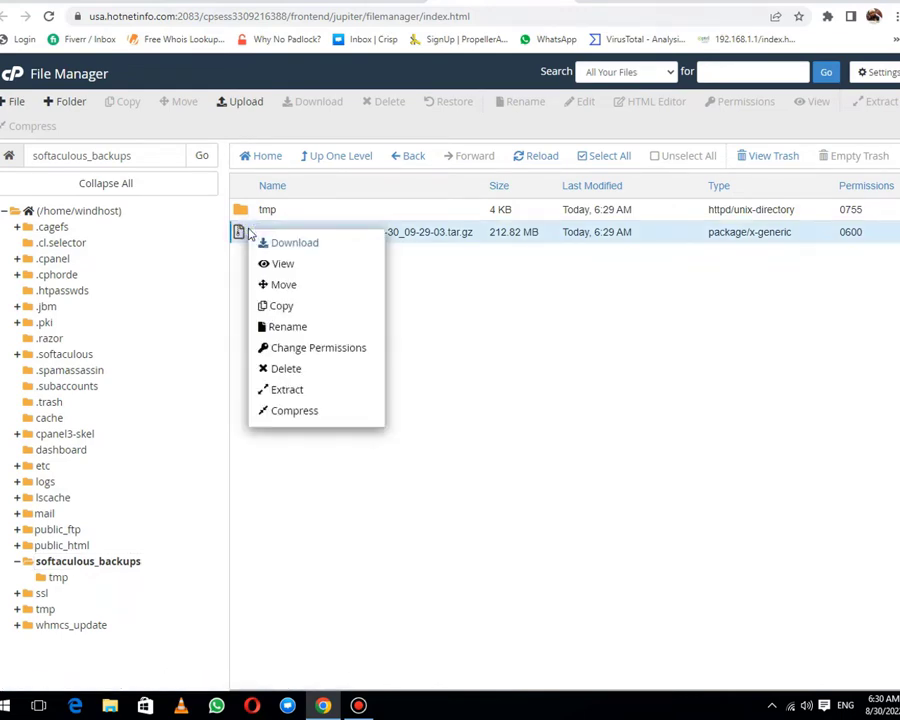
{"action": "left_click", "coordinate": [280, 350]}
{"action": "left_click", "coordinate": [384, 382]}
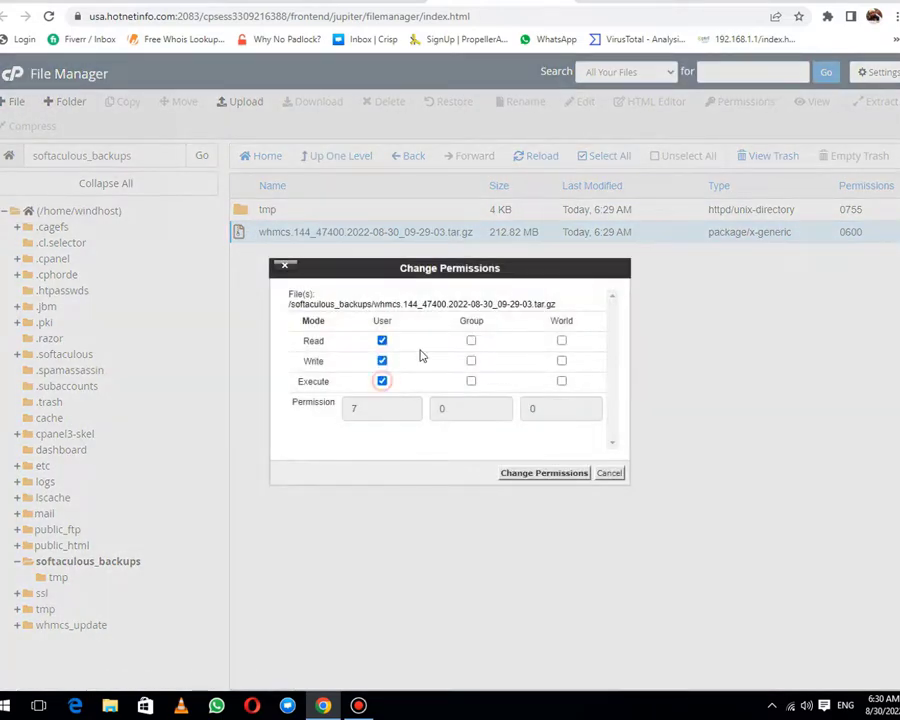
{"action": "left_click", "coordinate": [471, 341]}
{"action": "left_click", "coordinate": [471, 361]}
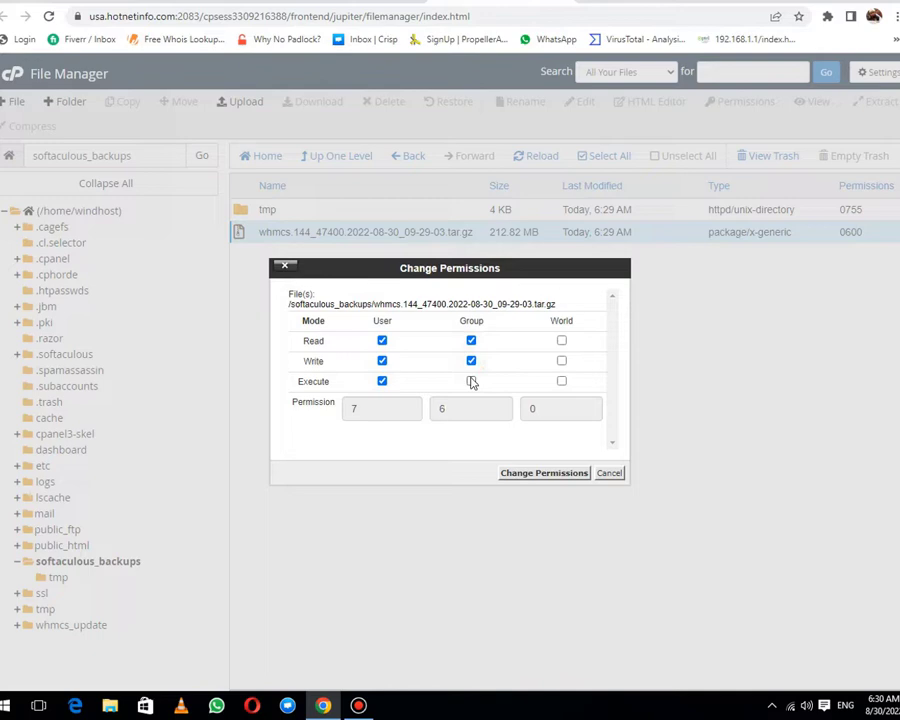
{"action": "left_click", "coordinate": [471, 381]}
{"action": "left_click", "coordinate": [561, 341]}
{"action": "left_click", "coordinate": [561, 361]}
{"action": "left_click", "coordinate": [561, 381]}
{"action": "left_click", "coordinate": [558, 473]}
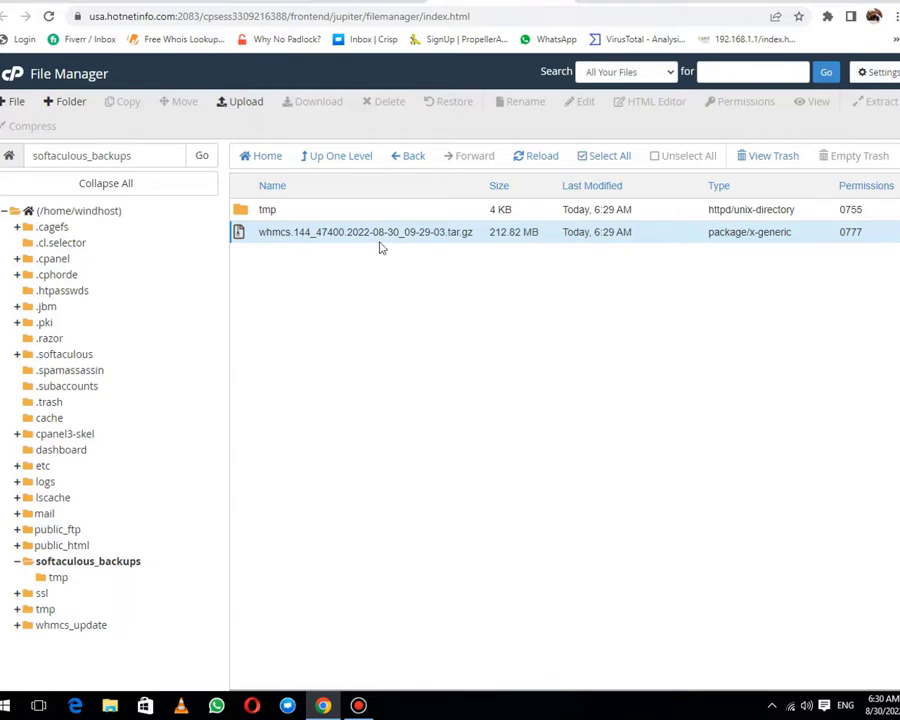
Move the WHMCS backup archive into /public_html
{"action": "left_click", "coordinate": [268, 233]}
{"action": "right_click", "coordinate": [268, 234]}
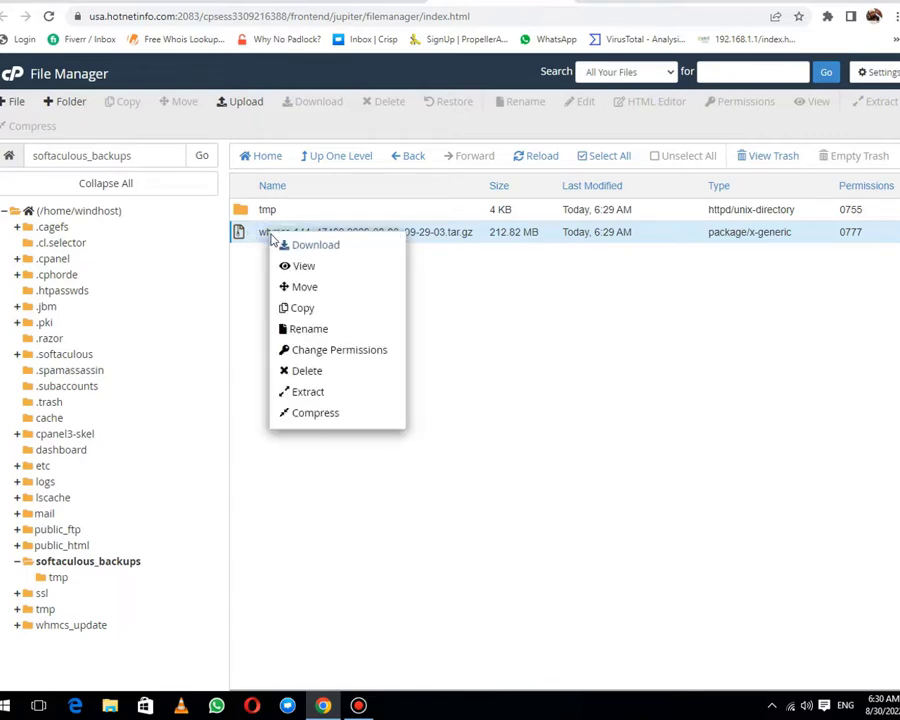
{"action": "left_click", "coordinate": [302, 287]}
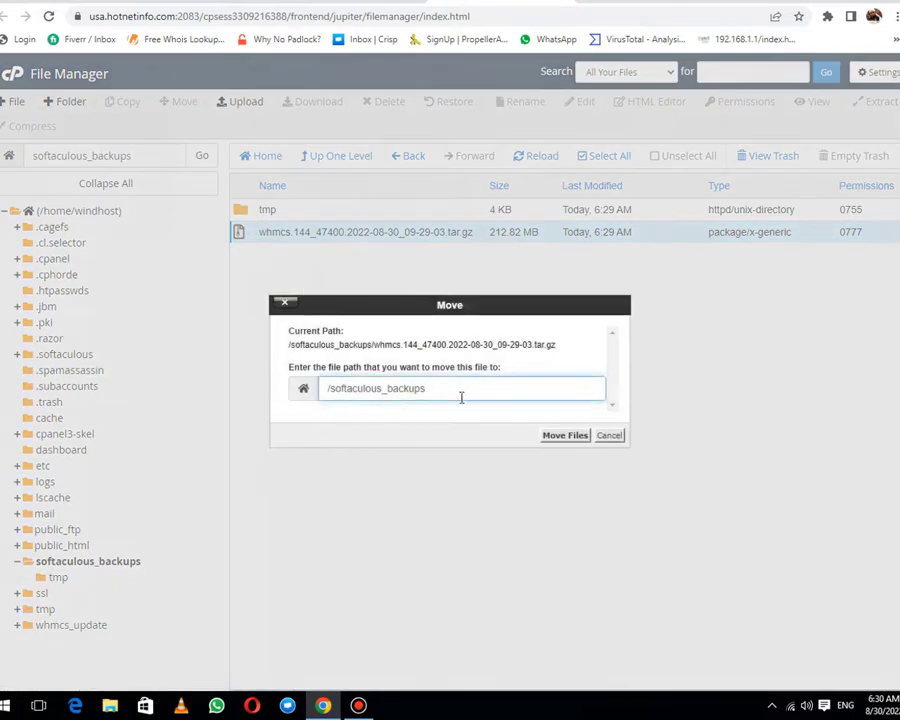
{"action": "left_click_drag", "start_coordinate": [461, 397], "coordinate": [346, 388]}
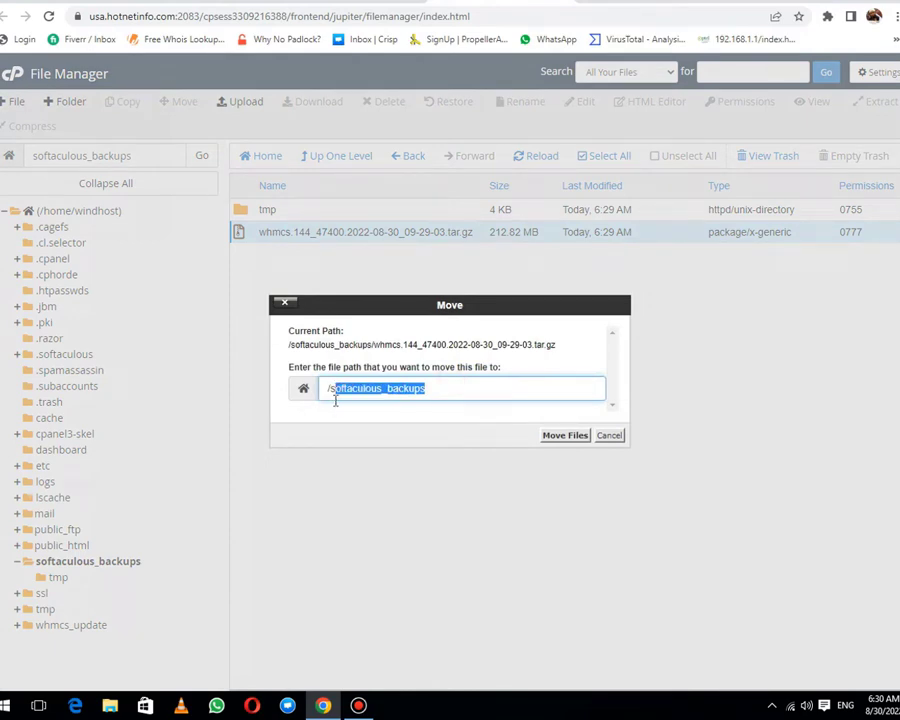
{"action": "type", "text": "/p"}
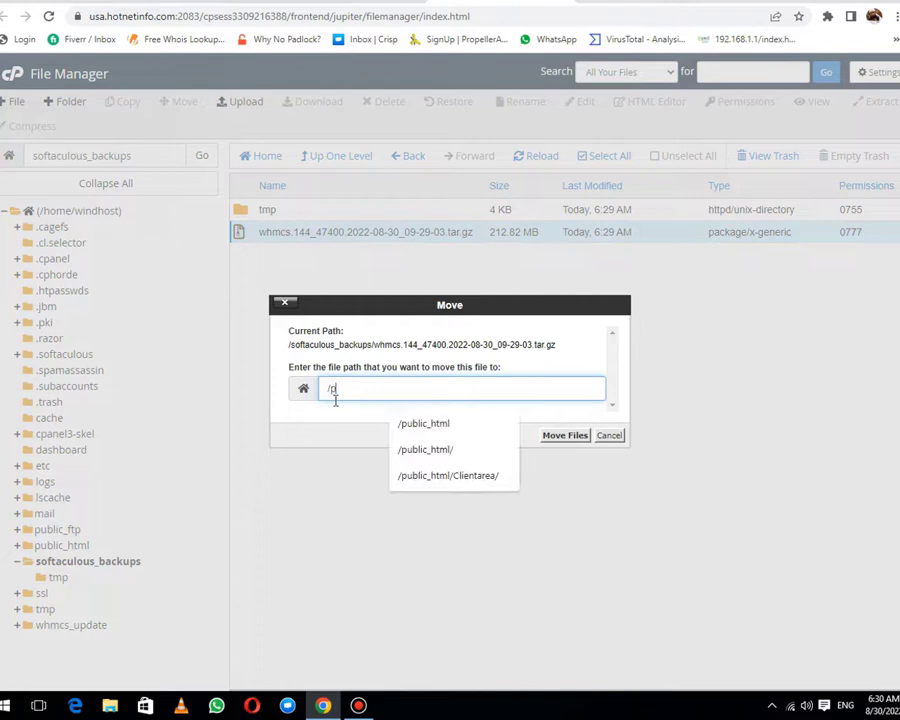
{"action": "type", "text": "ublic_html"}
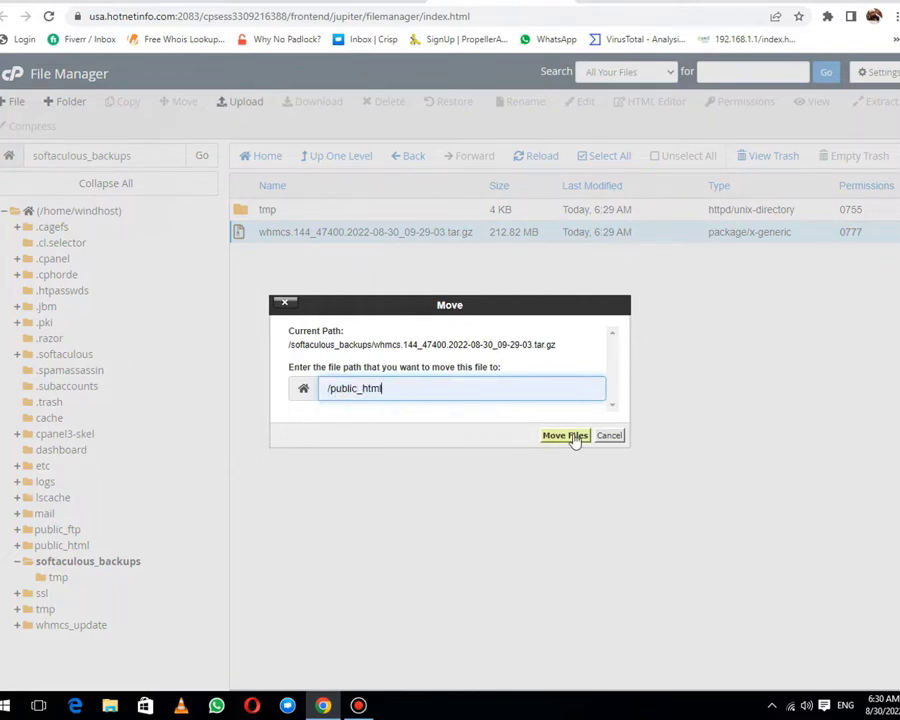
{"action": "left_click", "coordinate": [576, 436]}
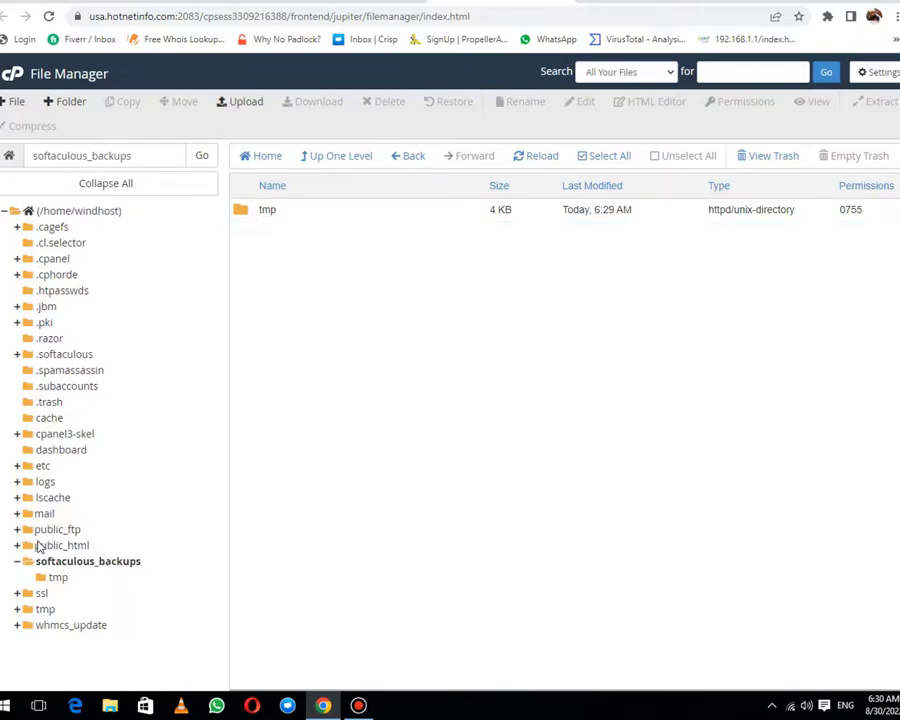
In public_html, open the archive's name for renaming and select the full file name
{"action": "left_click", "coordinate": [36, 544]}
{"action": "scroll", "coordinate": [310, 565], "scroll_direction": "down", "scroll_amount": 3}
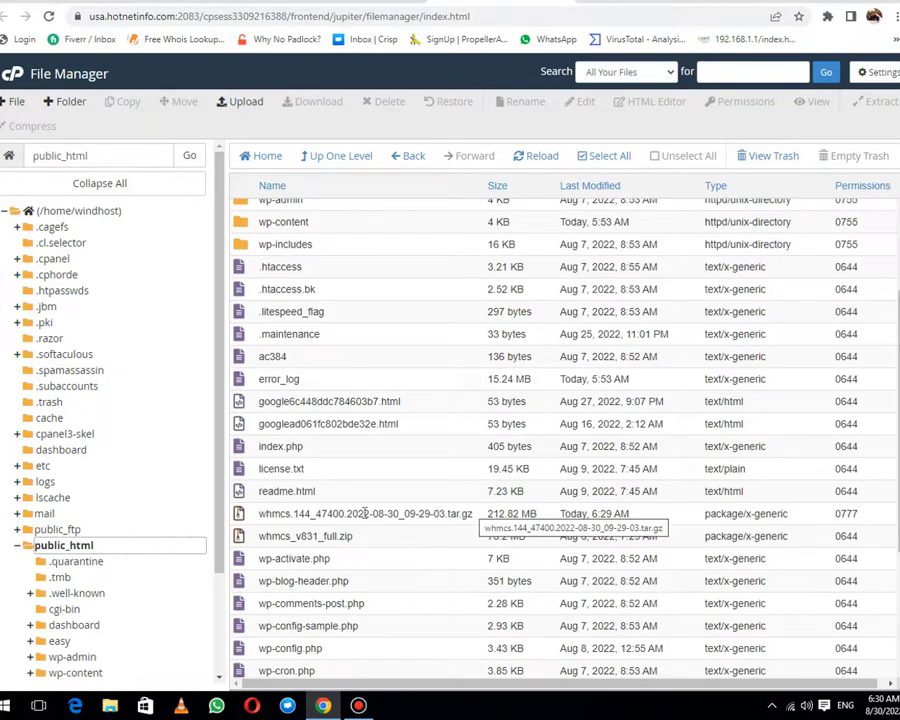
{"action": "left_click", "coordinate": [260, 1]}
{"action": "scroll", "coordinate": [830, 295], "scroll_direction": "up", "scroll_amount": 3}
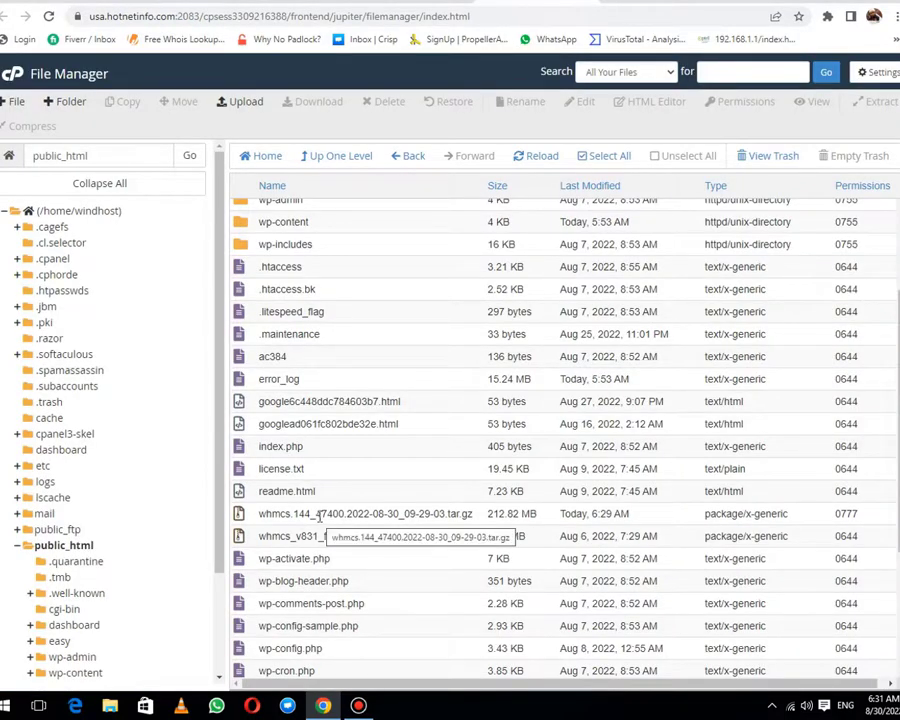
{"action": "left_click", "coordinate": [320, 516]}
{"action": "left_click", "coordinate": [320, 515]}
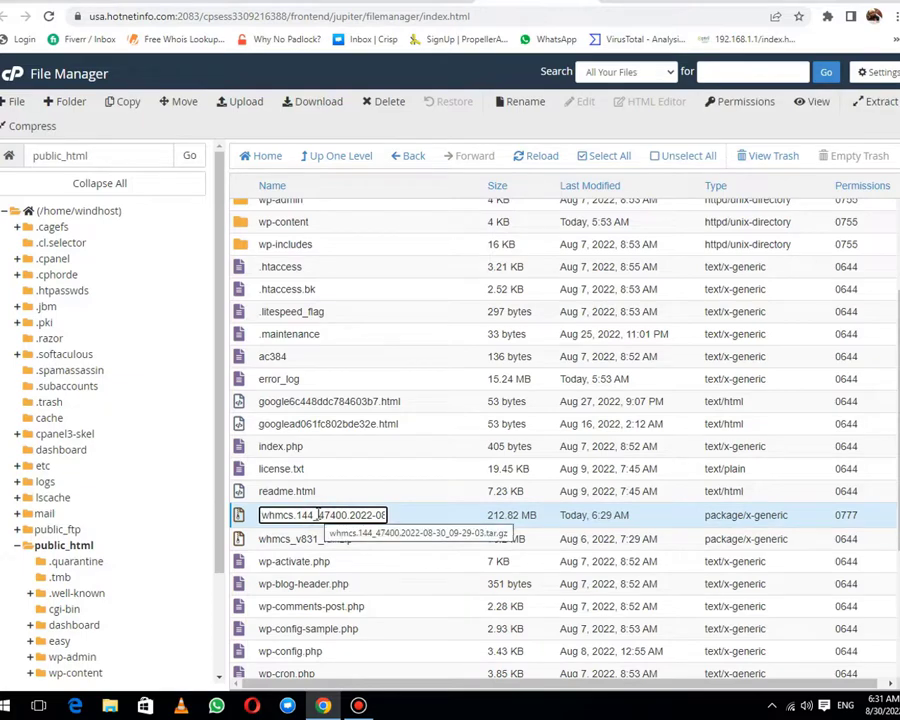
{"action": "key", "text": "ctrl+a"}
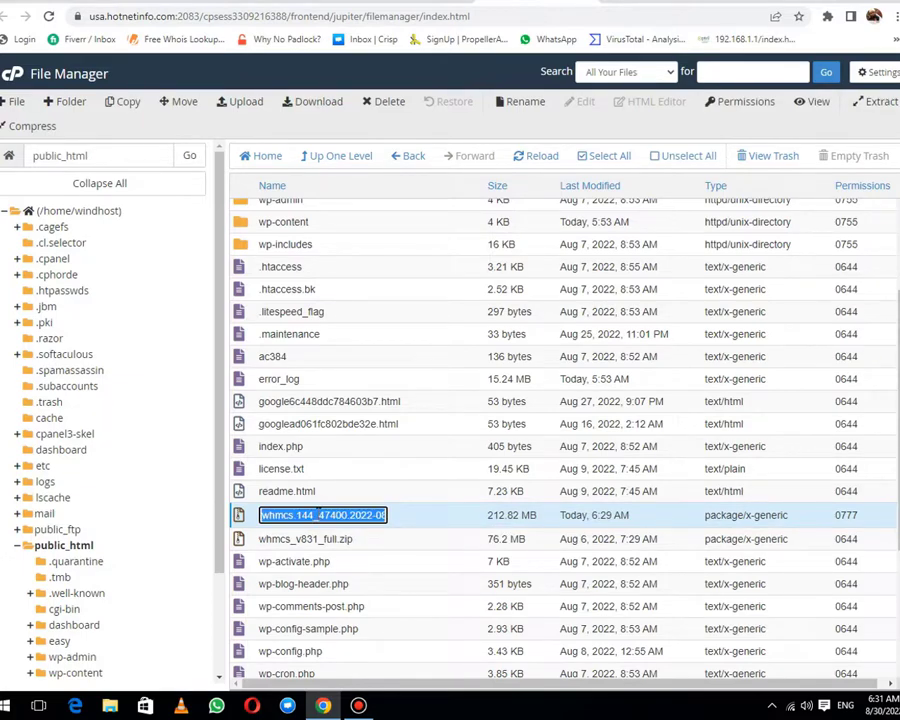
Load windhostx.com/ followed by the backup archive's file name to start its download
{"action": "left_click", "coordinate": [414, 2]}
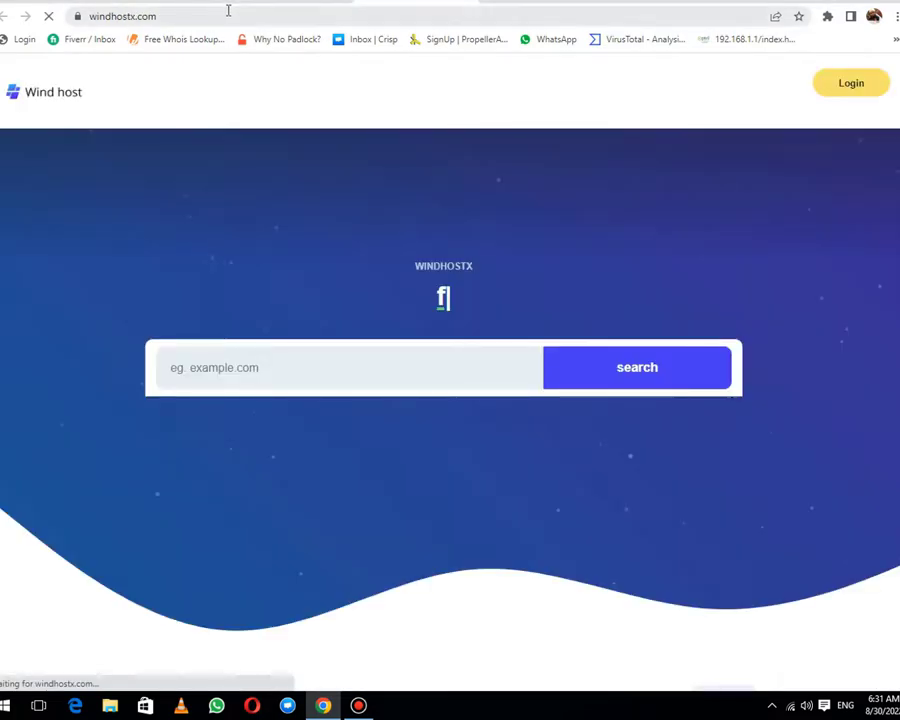
{"action": "left_click", "coordinate": [229, 10]}
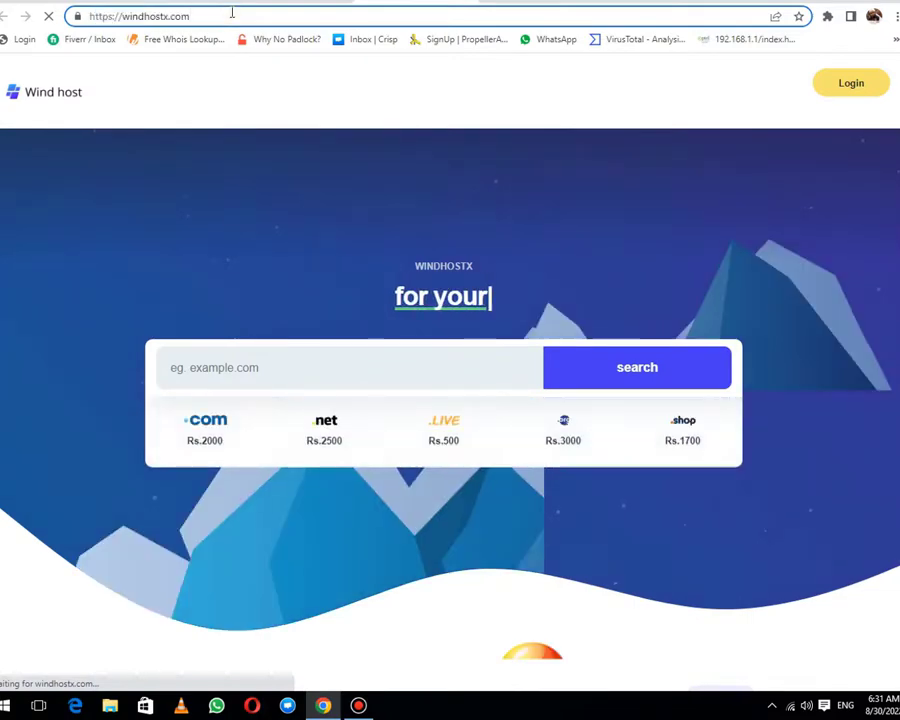
{"action": "type", "text": "/"}
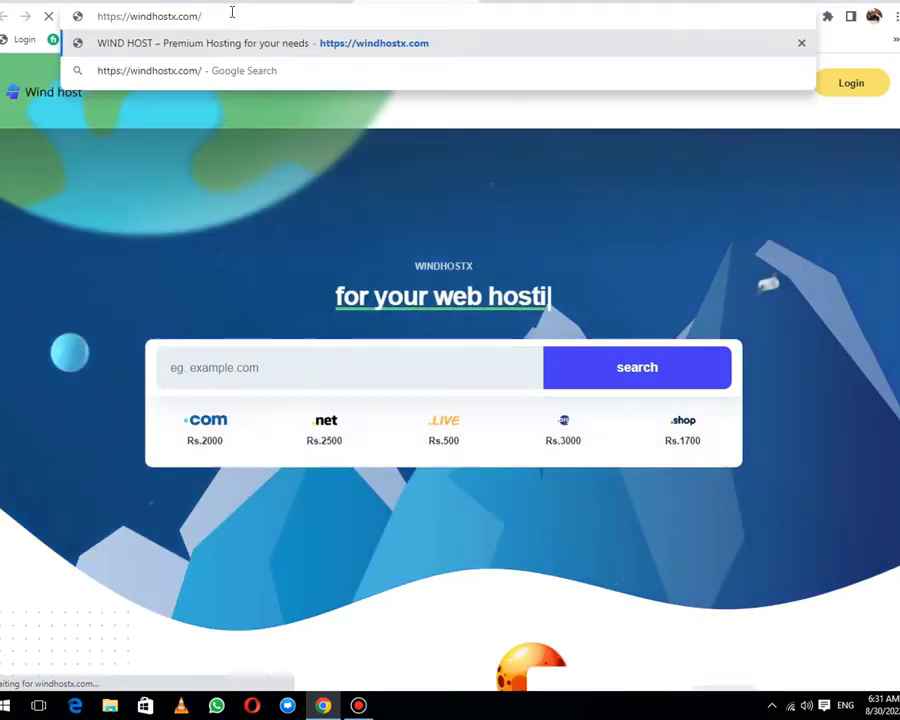
{"action": "type", "text": "whmcs.144_47400.2022-08-30_09-29-03.tar.gz"}
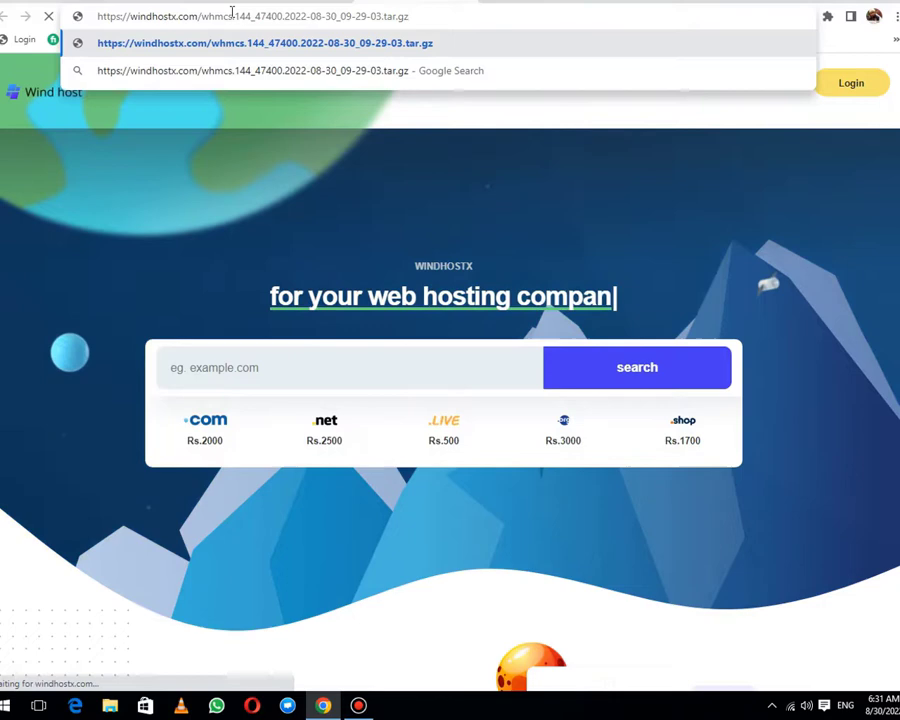
{"action": "key", "text": "ctrl+a"}
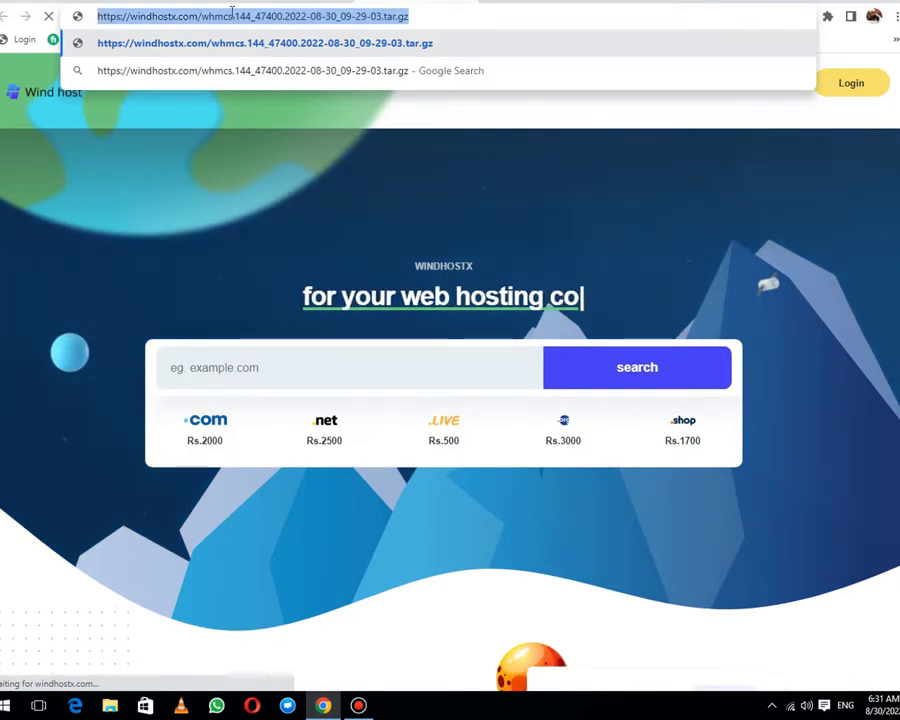
{"action": "key", "text": "Return"}
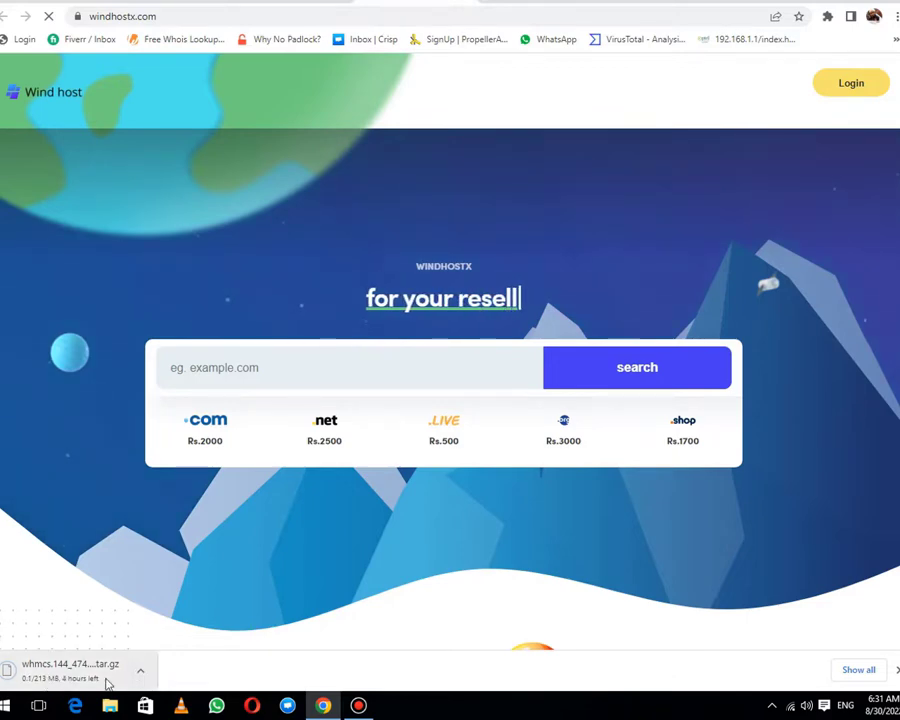
Cancel the archive download and return to cPanel File Manager
{"action": "left_click", "coordinate": [140, 676]}
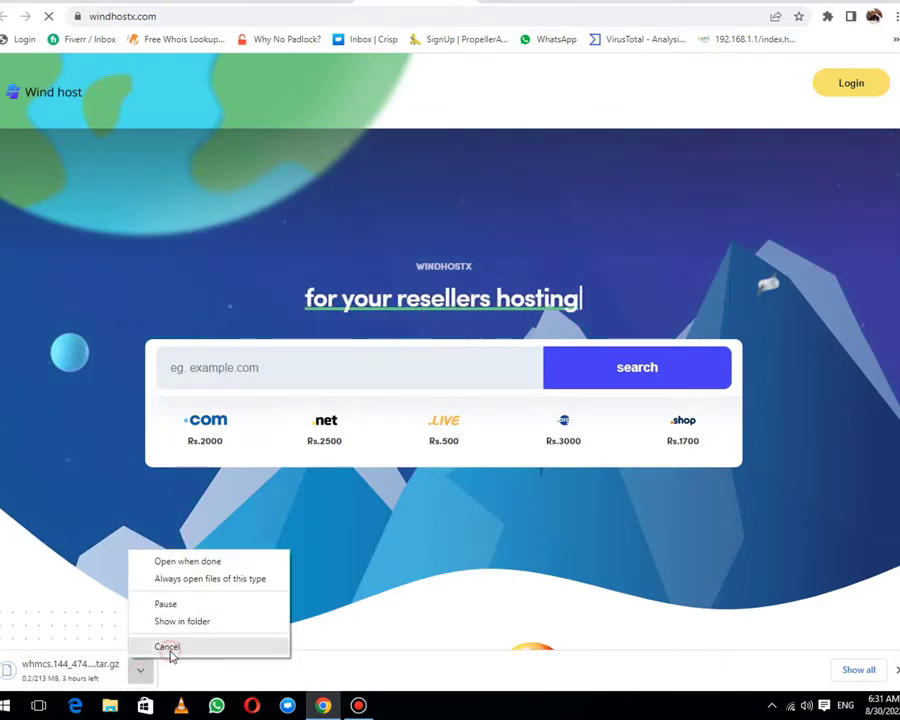
{"action": "left_click", "coordinate": [168, 647]}
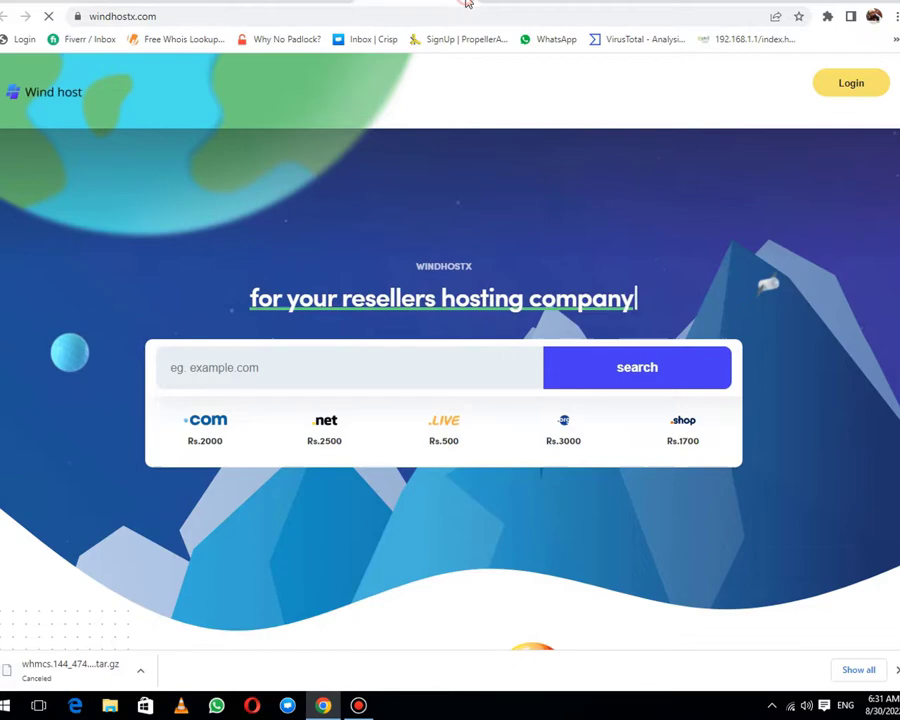
{"action": "left_click", "coordinate": [323, 4]}
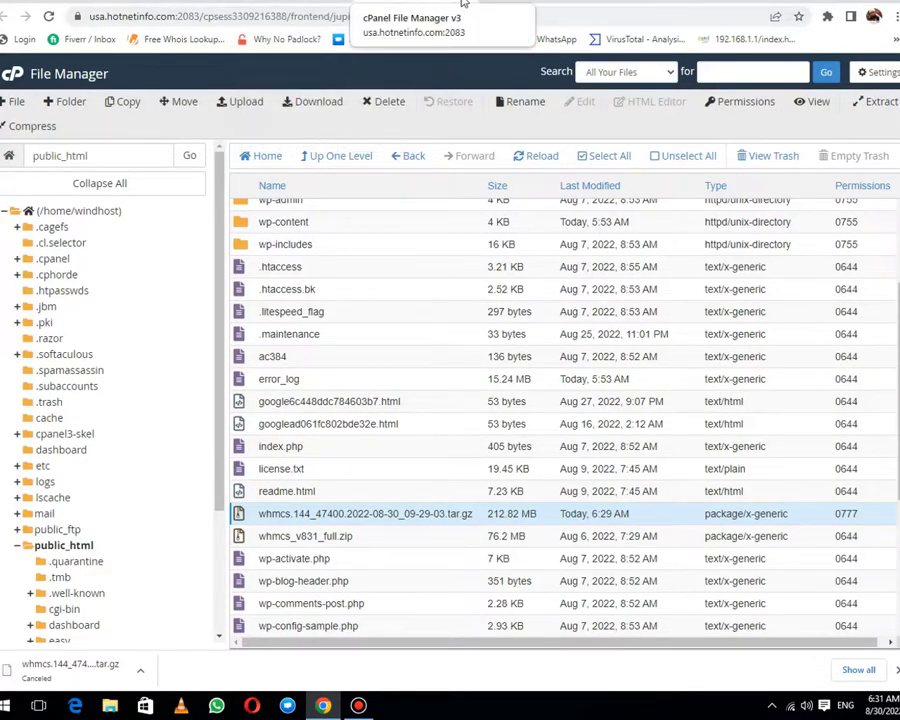
From the client's RS ONE service for xingersite.com in WHMCS, log in to its control panel
{"action": "left_click", "coordinate": [338, 6]}
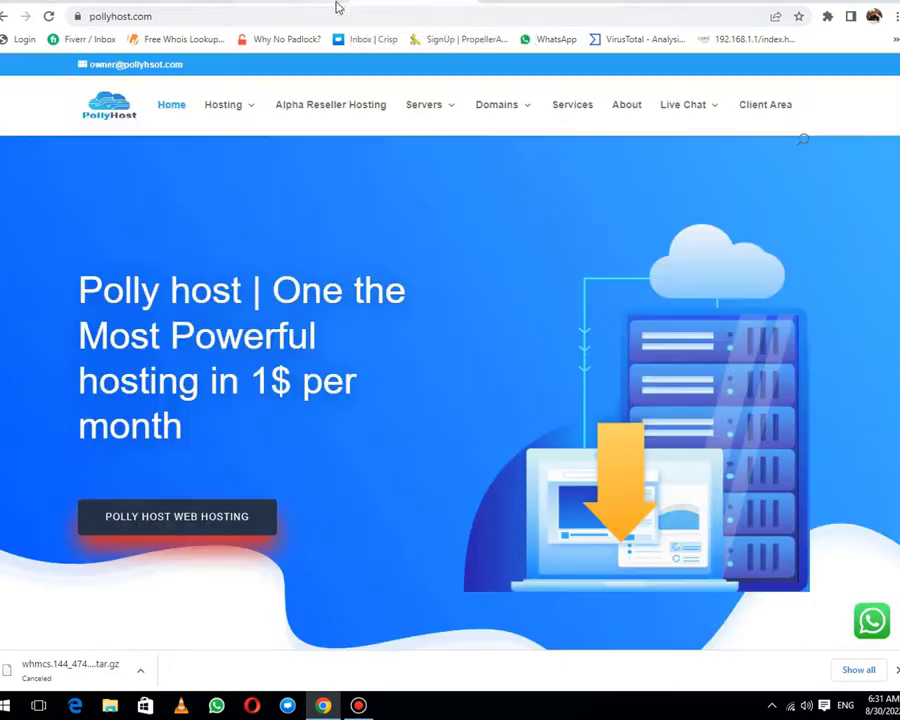
{"action": "left_click", "coordinate": [328, 3]}
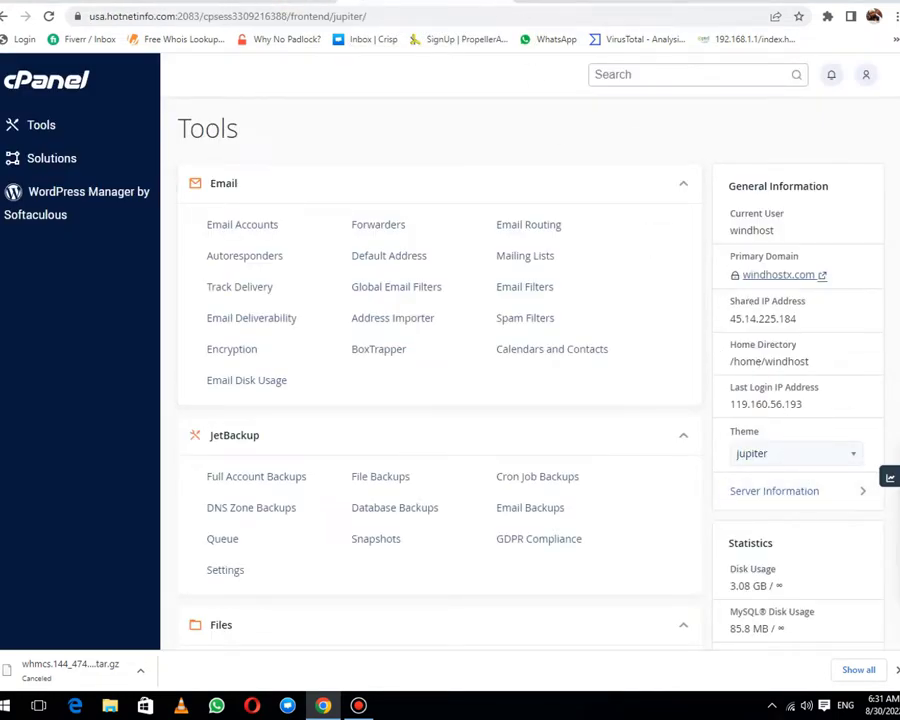
{"action": "left_click", "coordinate": [502, 3]}
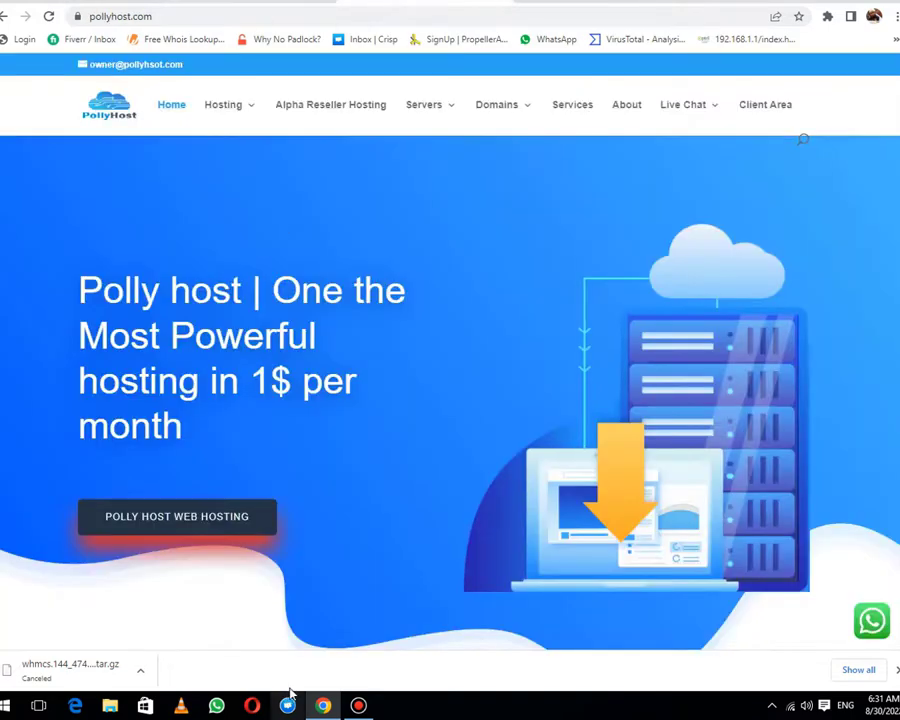
{"action": "left_click", "coordinate": [251, 3]}
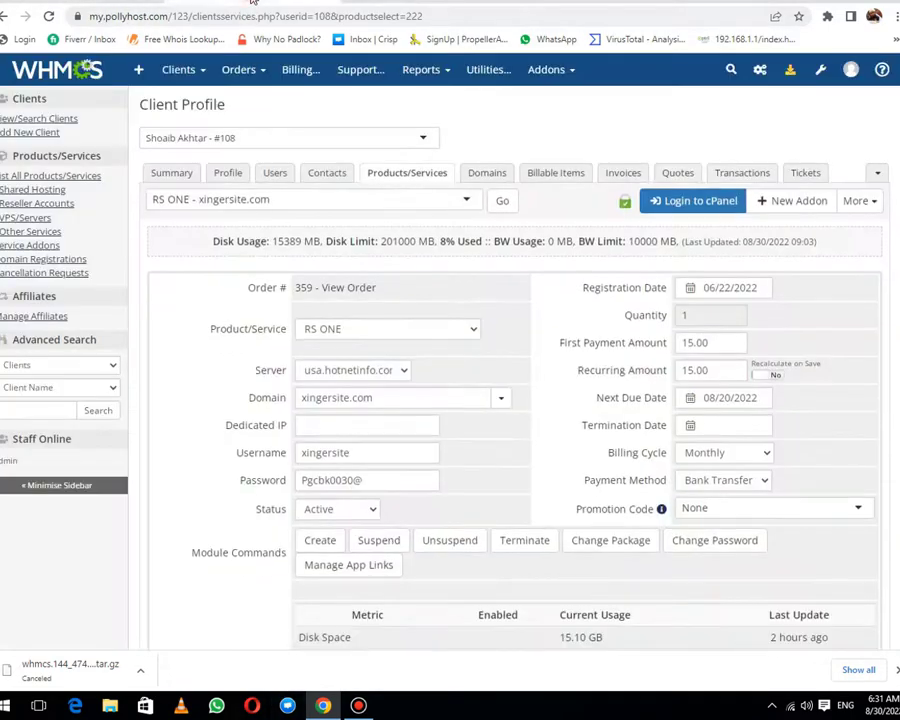
{"action": "left_click", "coordinate": [684, 201]}
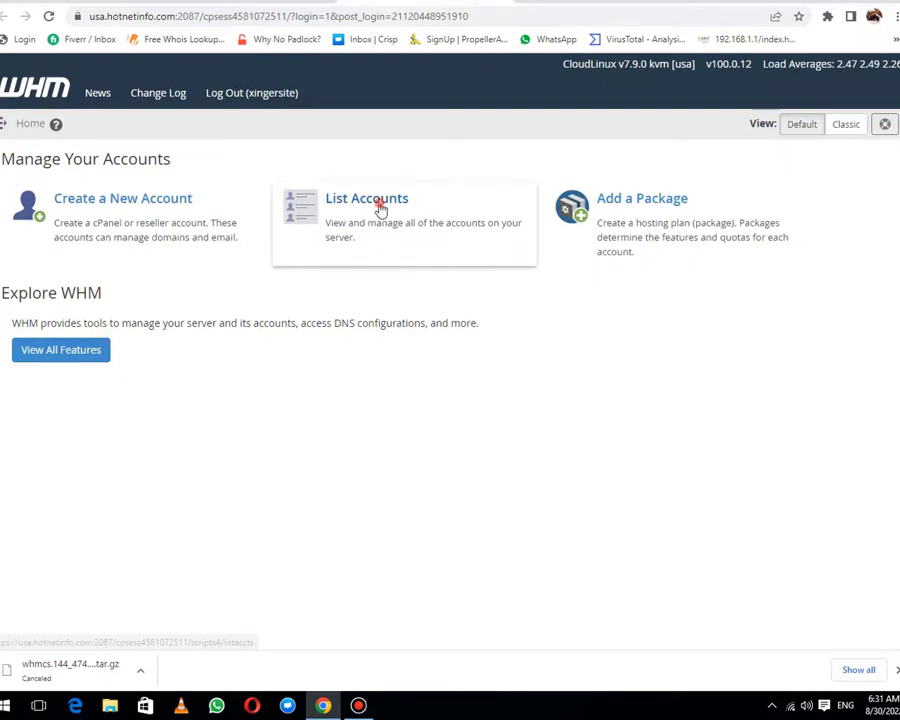
List the WHM hosted accounts and open cPanel for the guihost.com account
{"action": "left_click", "coordinate": [336, 203]}
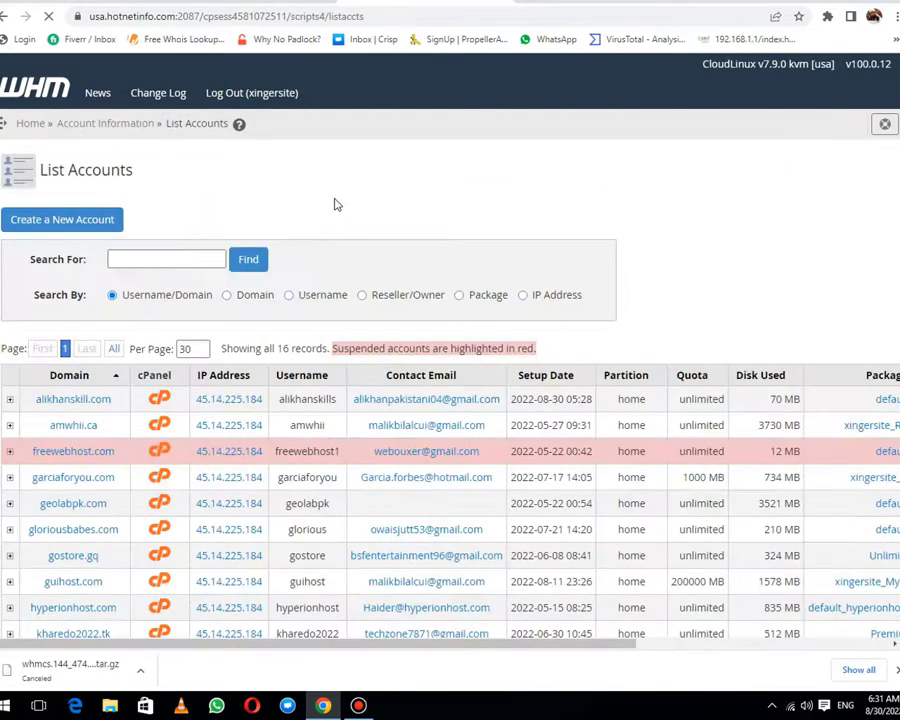
{"action": "scroll", "coordinate": [217, 482], "scroll_direction": "down", "scroll_amount": 4}
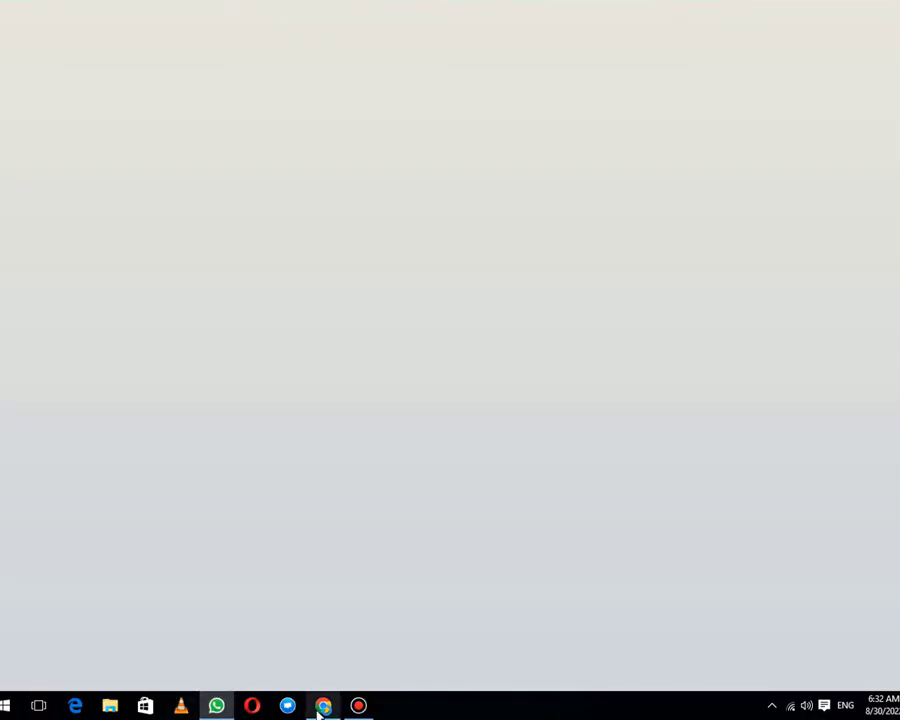
{"action": "left_click", "coordinate": [321, 705]}
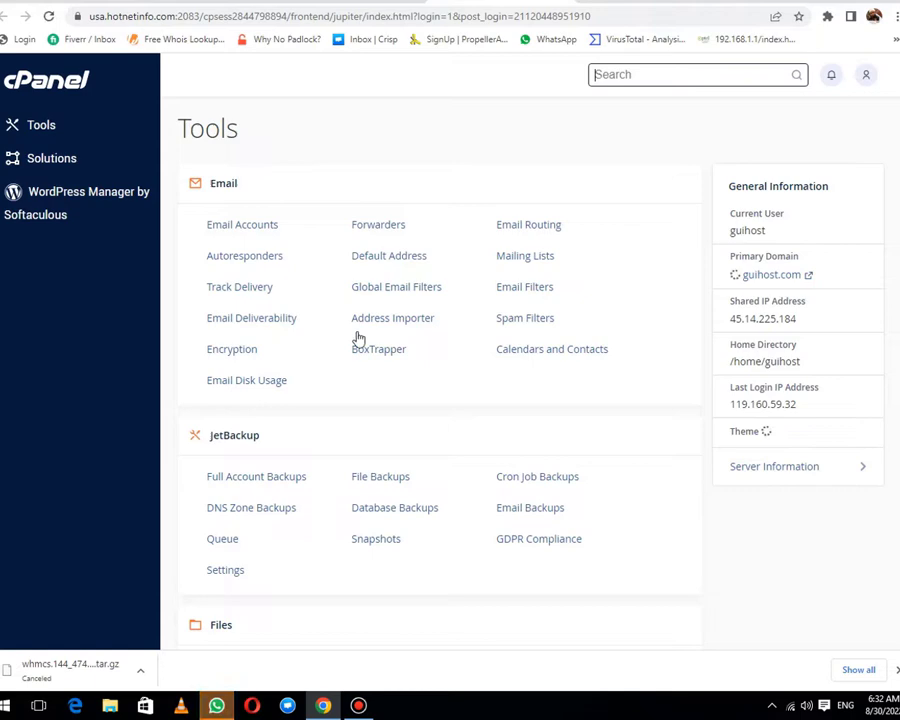
Browse the guihost cPanel Tools sections and start a tool search
{"action": "scroll", "coordinate": [357, 338], "scroll_direction": "down", "scroll_amount": 5}
{"action": "scroll", "coordinate": [357, 338], "scroll_direction": "down", "scroll_amount": 1}
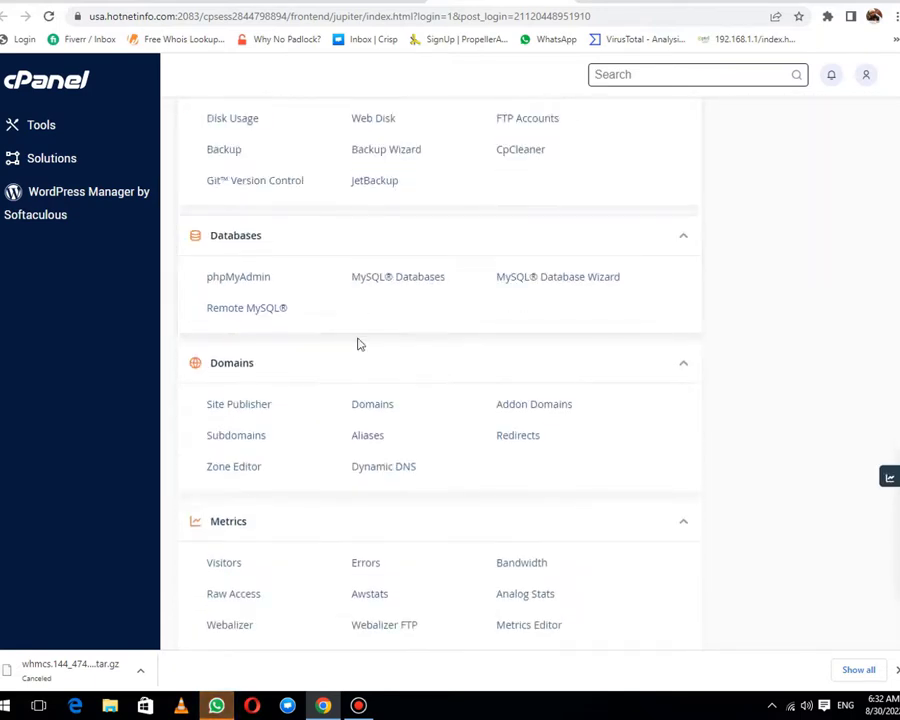
{"action": "scroll", "coordinate": [357, 343], "scroll_direction": "down", "scroll_amount": 3}
{"action": "scroll", "coordinate": [358, 343], "scroll_direction": "down", "scroll_amount": 5}
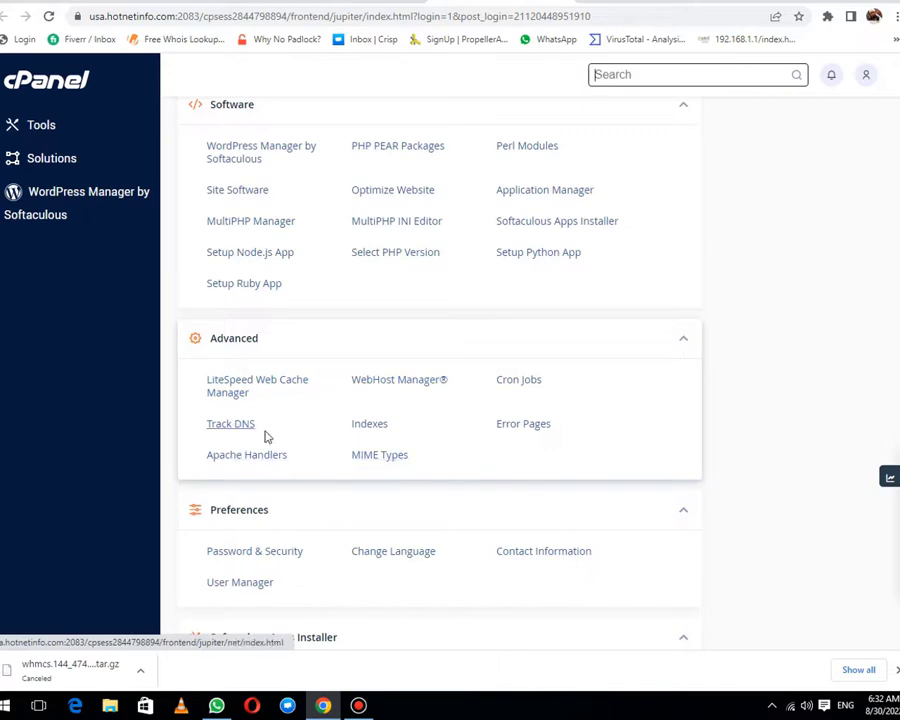
{"action": "scroll", "coordinate": [330, 446], "scroll_direction": "down", "scroll_amount": 2}
{"action": "scroll", "coordinate": [333, 448], "scroll_direction": "up", "scroll_amount": 2}
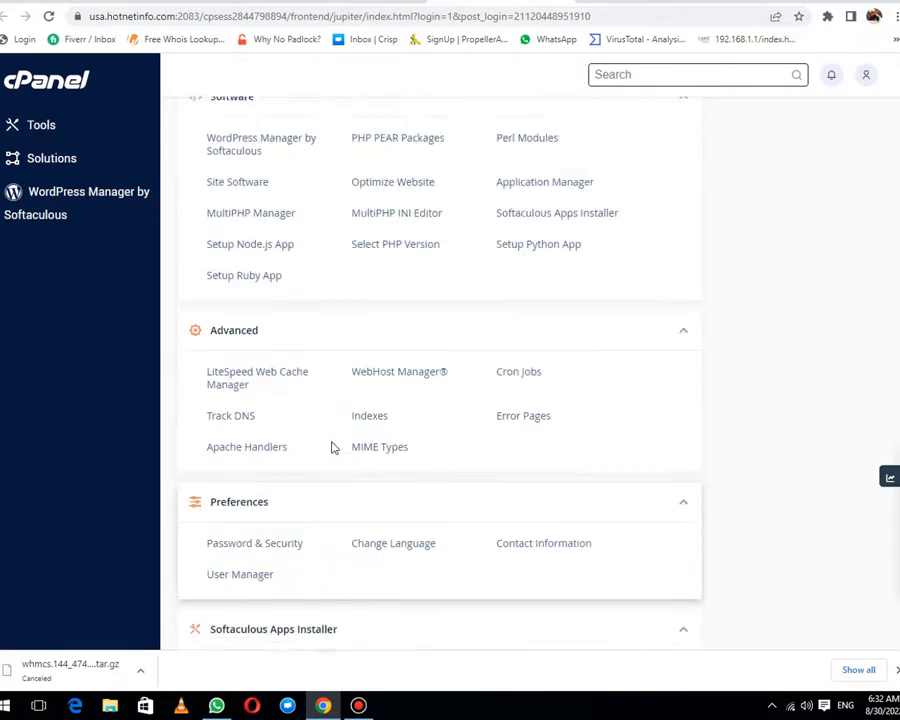
{"action": "key", "text": "slash"}
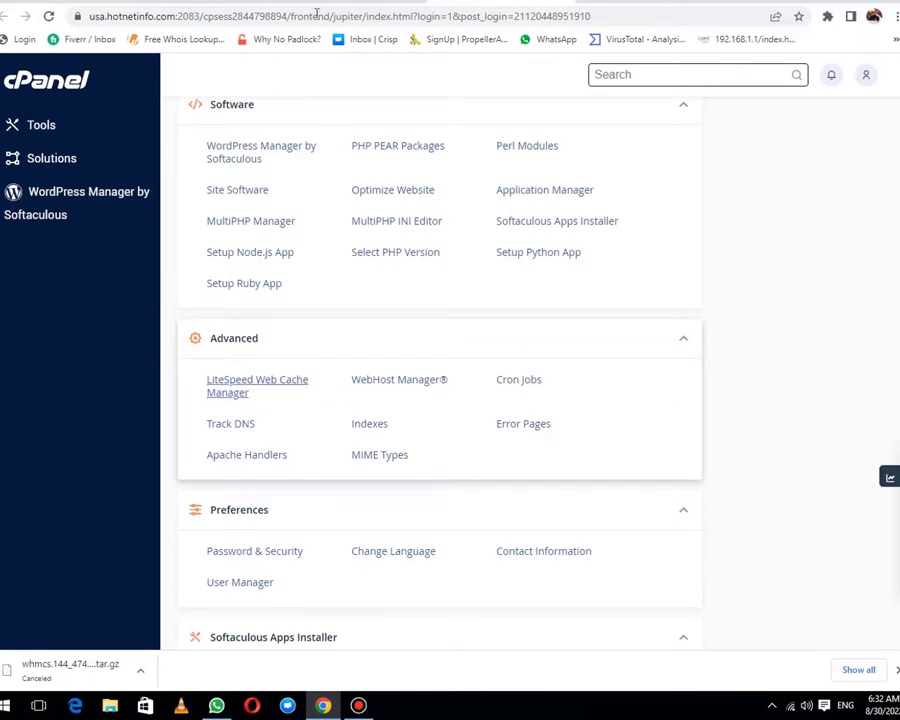
Enable shell access for the guihost.com account in WHM, updating its package to match
{"action": "key", "text": "ctrl+Tab"}
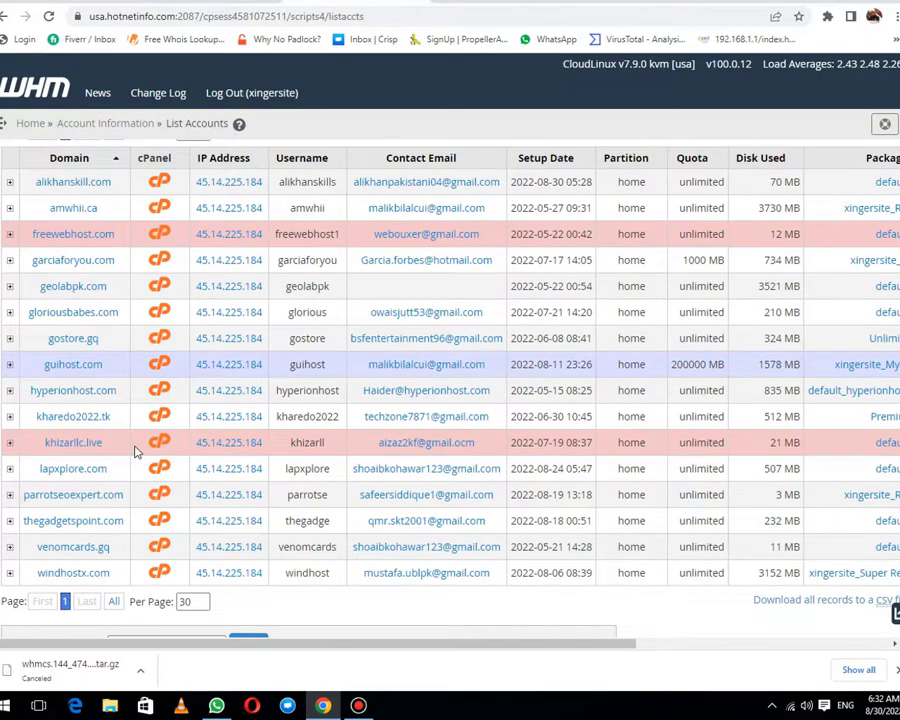
{"action": "left_click", "coordinate": [11, 366]}
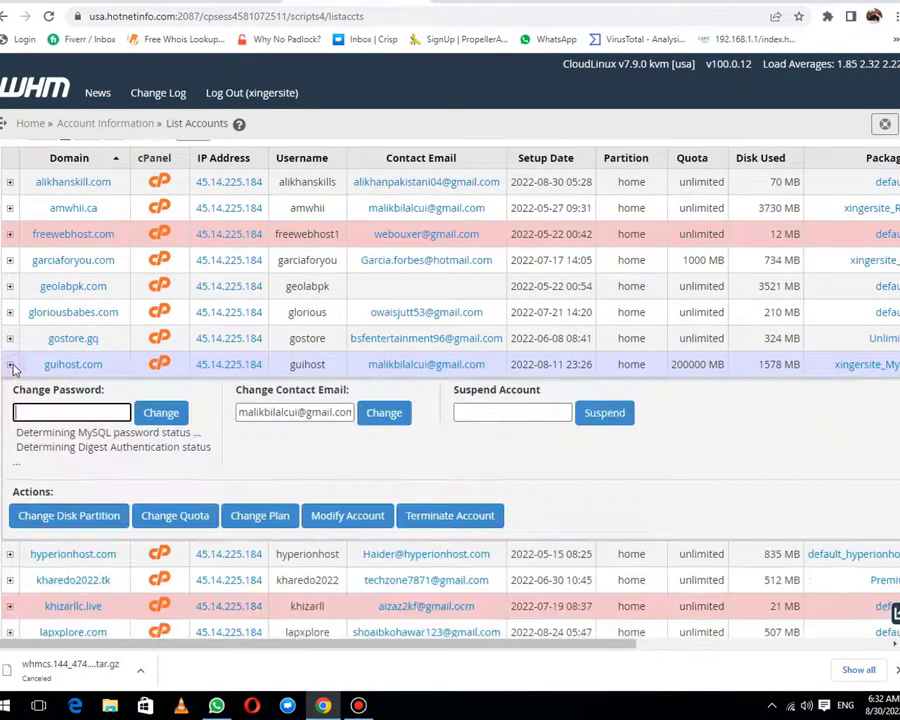
{"action": "left_click", "coordinate": [348, 501]}
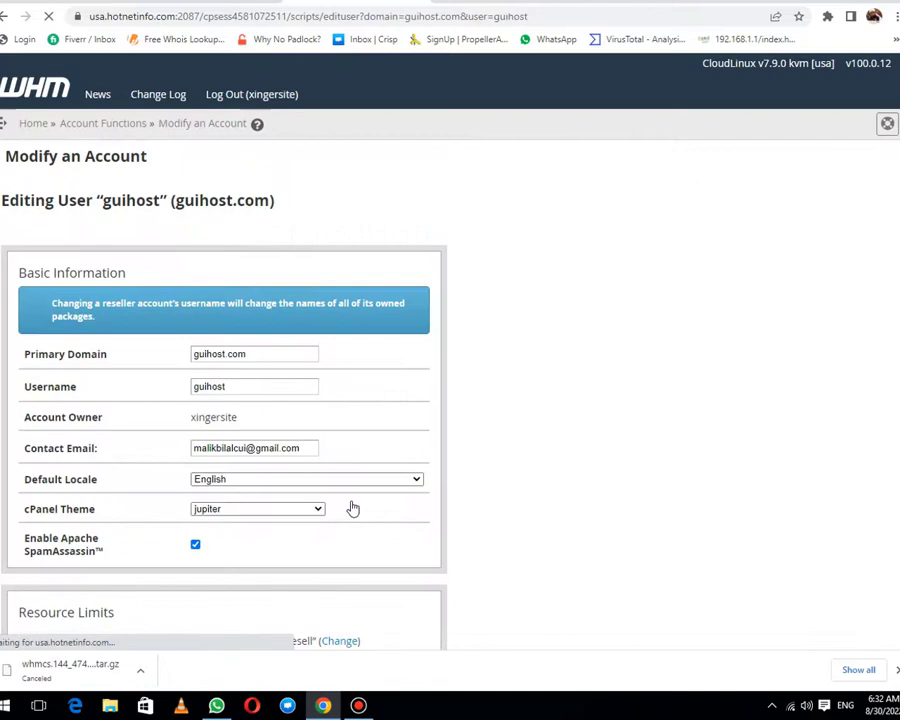
{"action": "scroll", "coordinate": [350, 505], "scroll_direction": "down", "scroll_amount": 15}
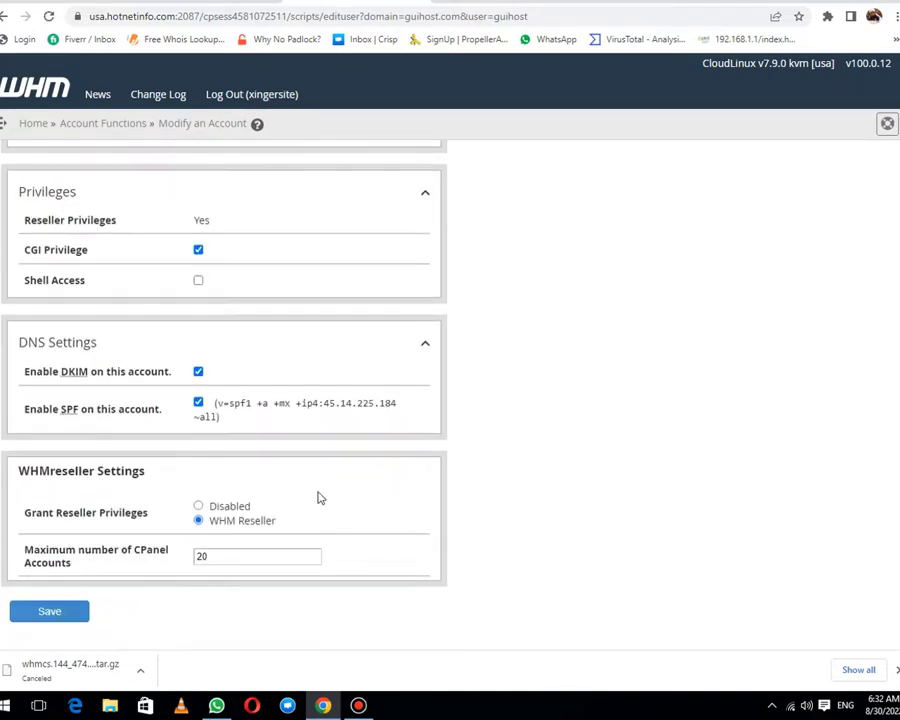
{"action": "left_click", "coordinate": [198, 281]}
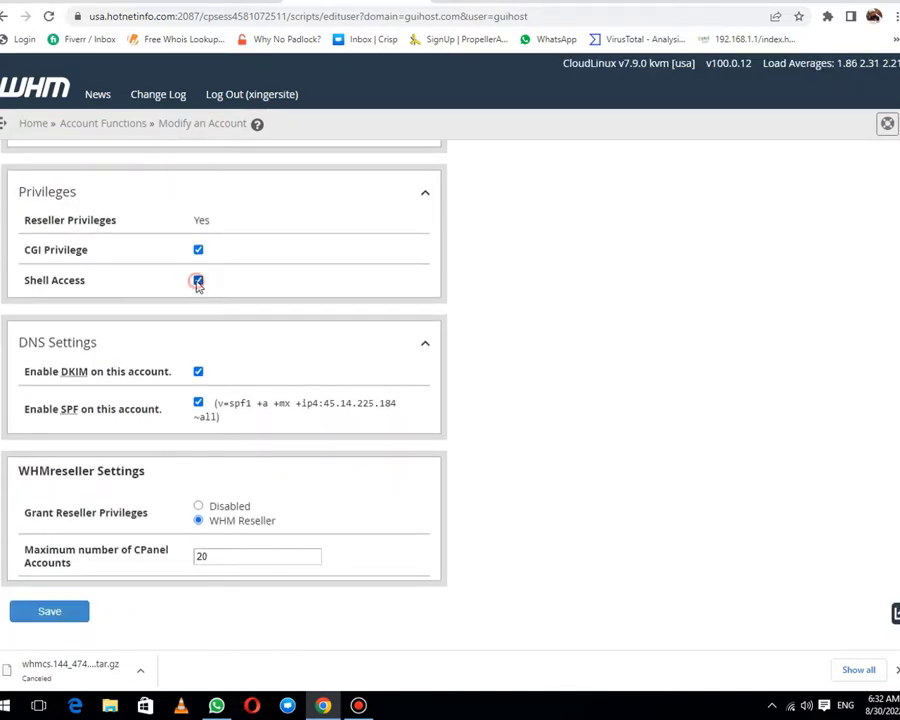
{"action": "left_click", "coordinate": [66, 611]}
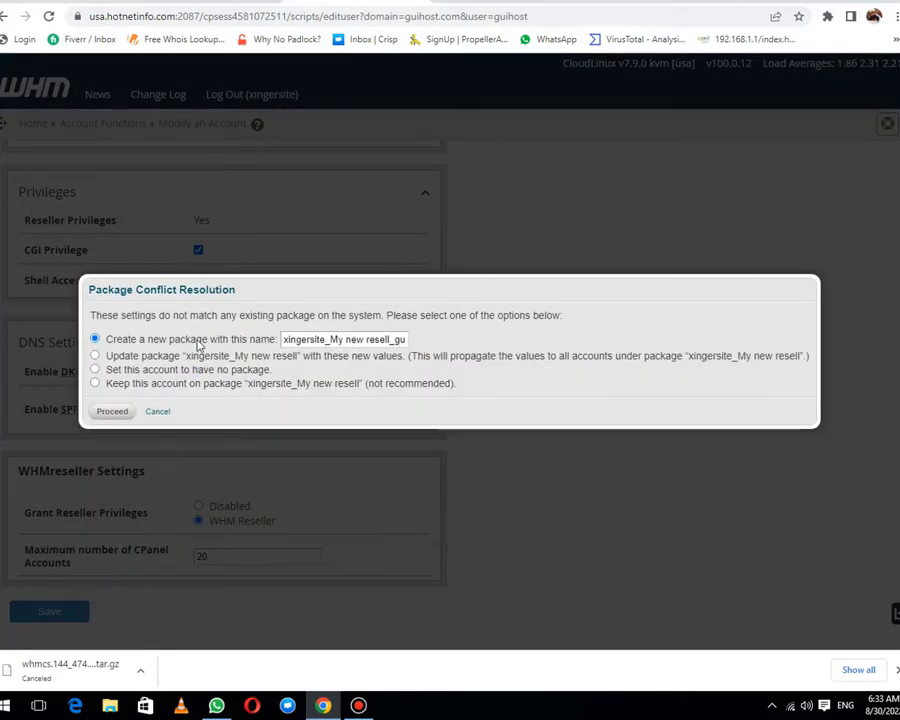
{"action": "left_click", "coordinate": [95, 356]}
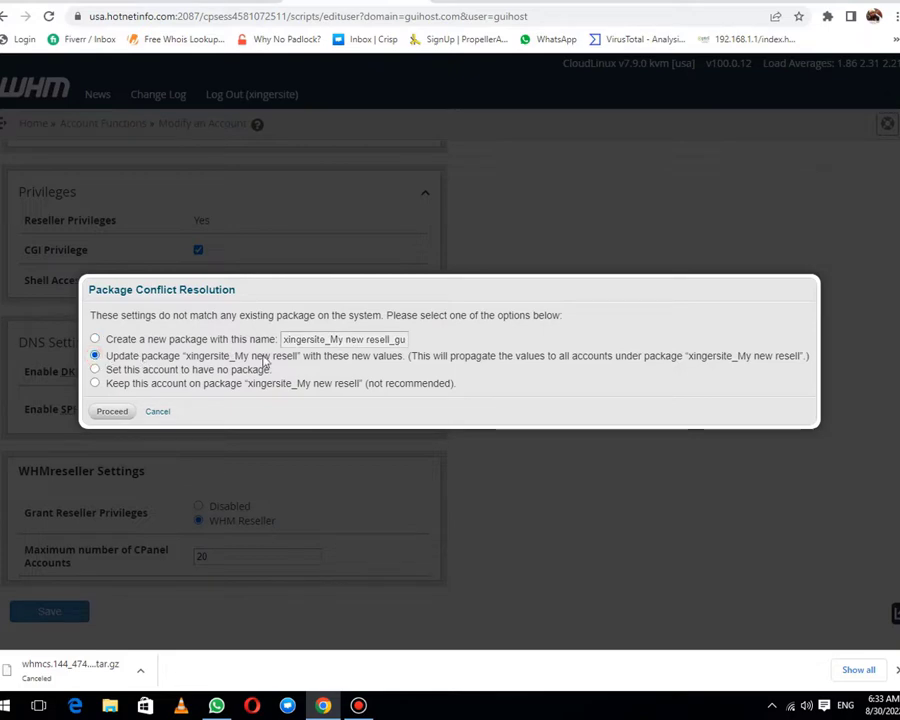
{"action": "left_click", "coordinate": [122, 411]}
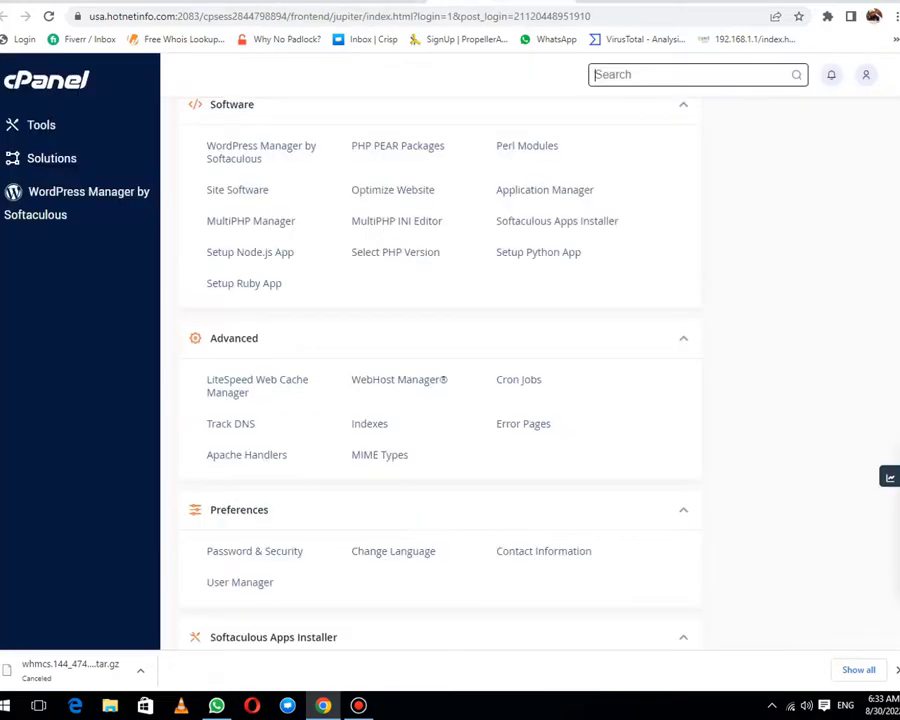
Reload cPanel and open the Terminal tool from the Advanced section
{"action": "scroll", "coordinate": [436, 428], "scroll_direction": "down", "scroll_amount": 3}
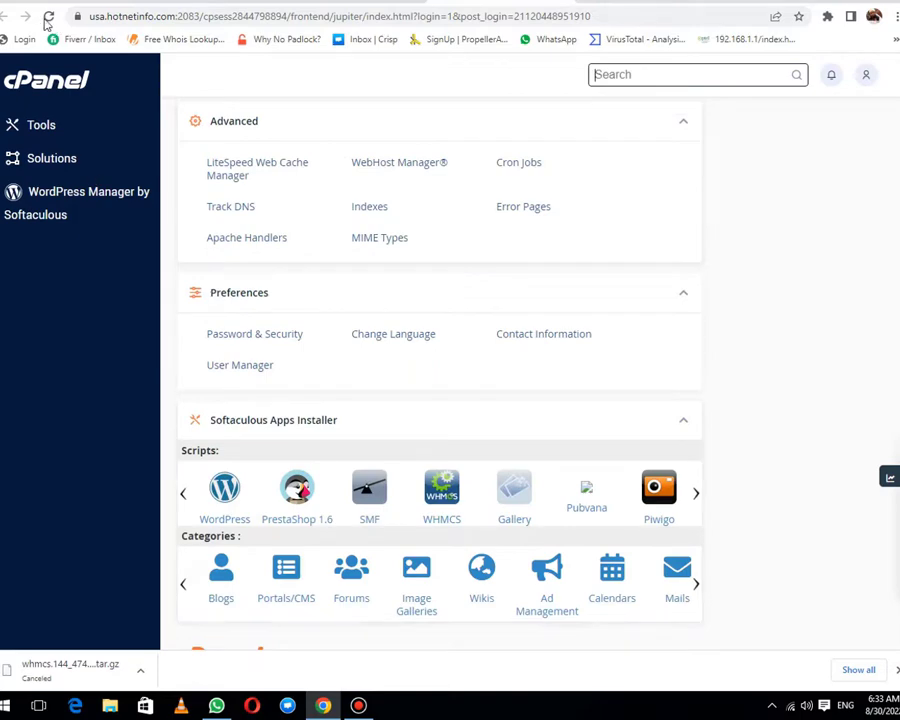
{"action": "left_click", "coordinate": [48, 17]}
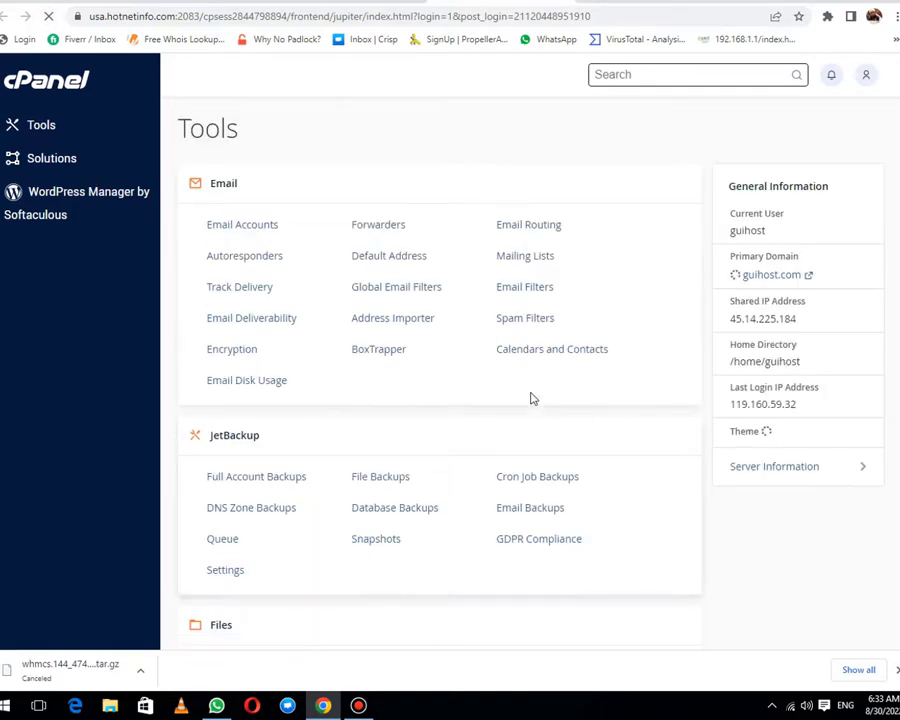
{"action": "scroll", "coordinate": [528, 396], "scroll_direction": "down", "scroll_amount": 9}
{"action": "scroll", "coordinate": [532, 398], "scroll_direction": "down", "scroll_amount": 8}
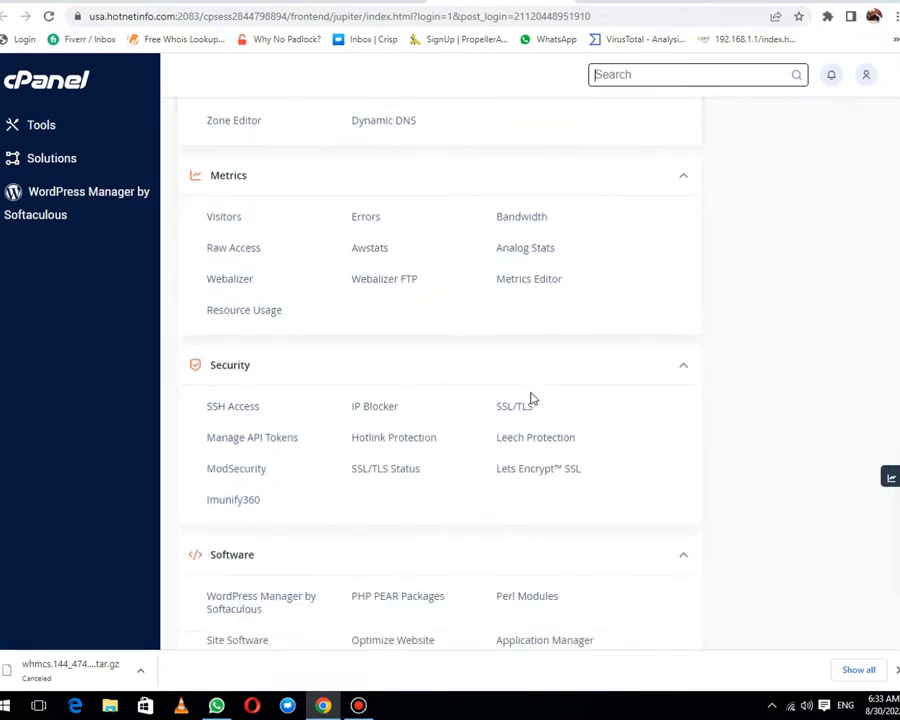
{"action": "scroll", "coordinate": [532, 398], "scroll_direction": "down", "scroll_amount": 2}
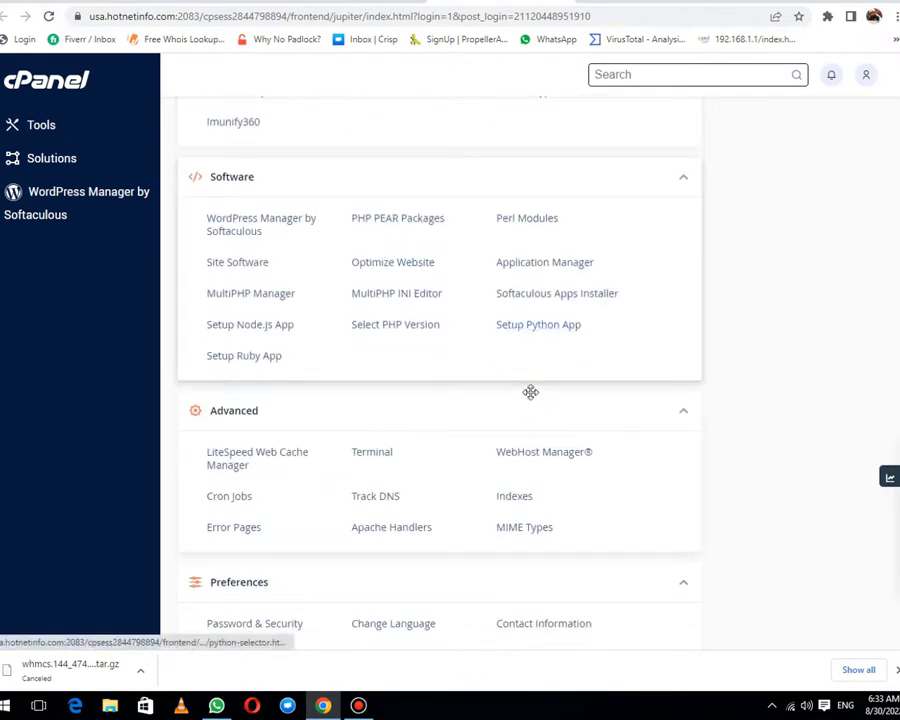
{"action": "left_click", "coordinate": [377, 456]}
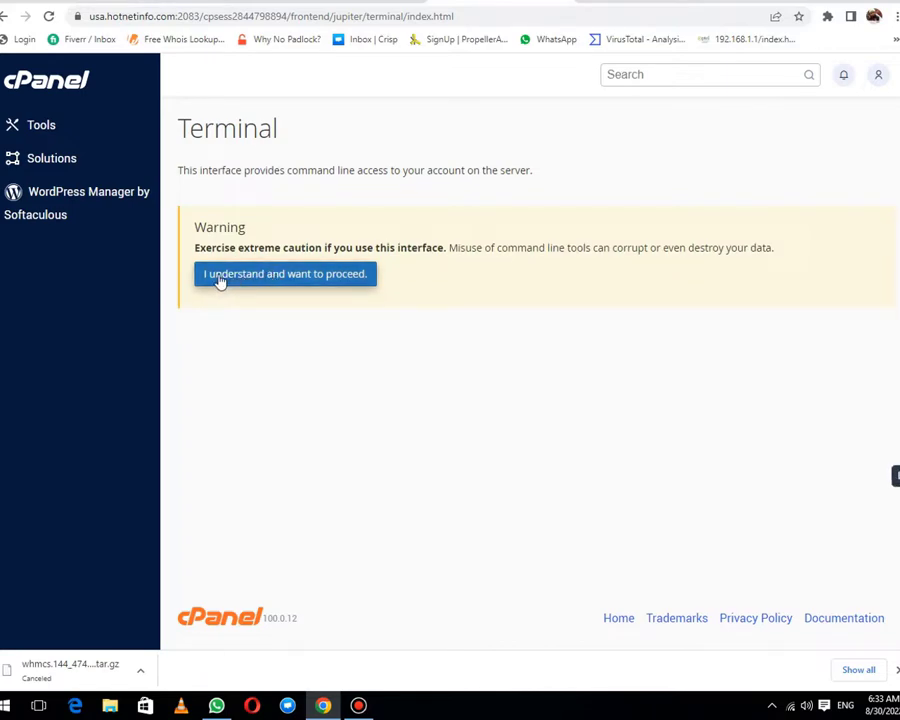
Download the 213M WHMCS backup whmcs.144_47400.2022-08-30_09-29-03.tar.gz into the home directory with wget in Terminal
{"action": "left_click", "coordinate": [285, 276]}
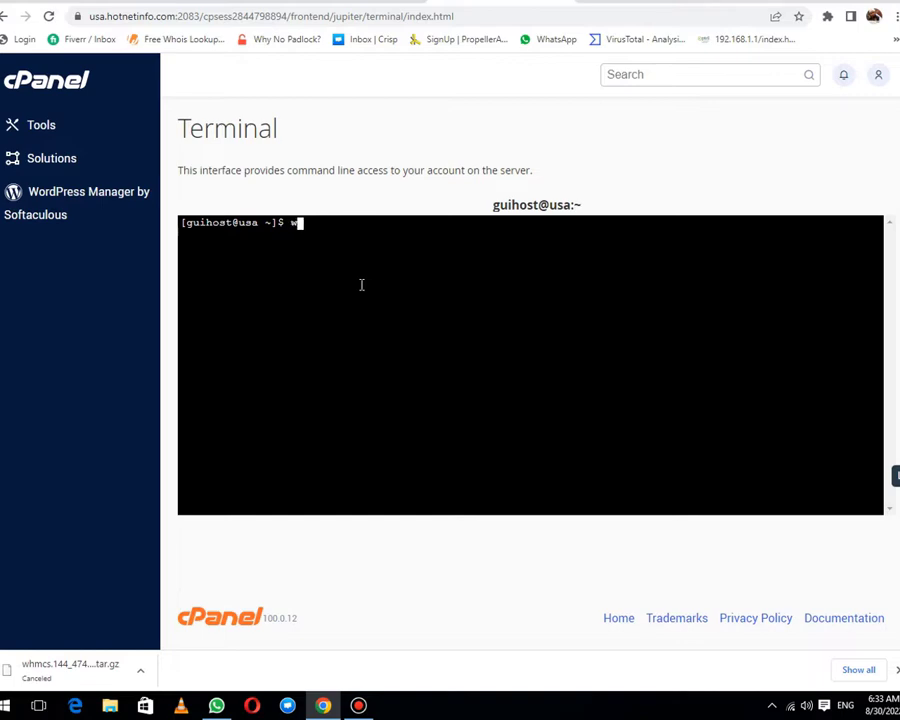
{"action": "type", "text": "wget"}
{"action": "right_click", "coordinate": [345, 236]}
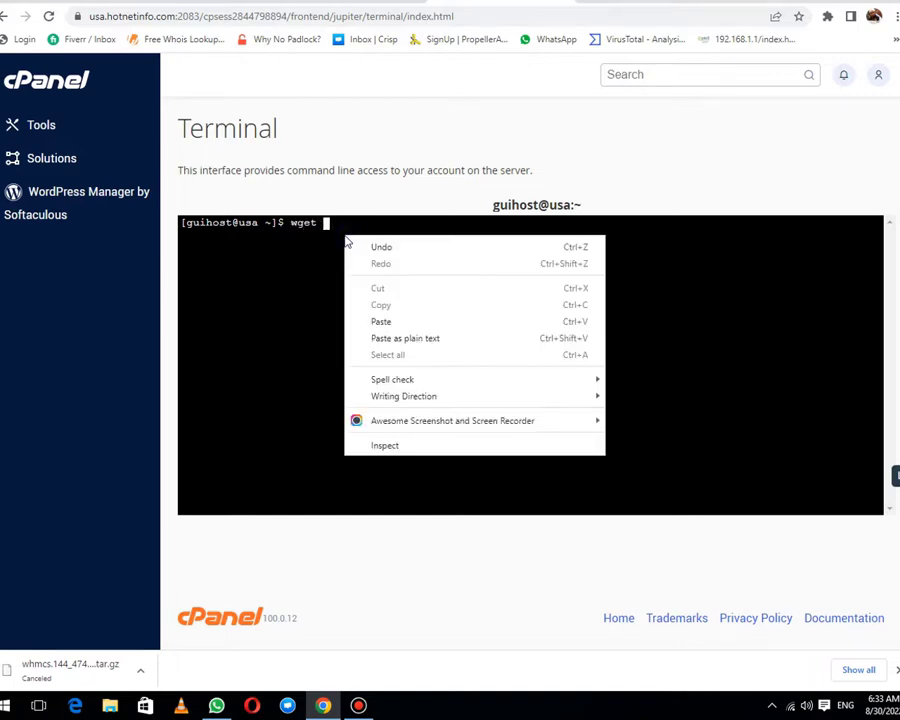
{"action": "left_click", "coordinate": [384, 321]}
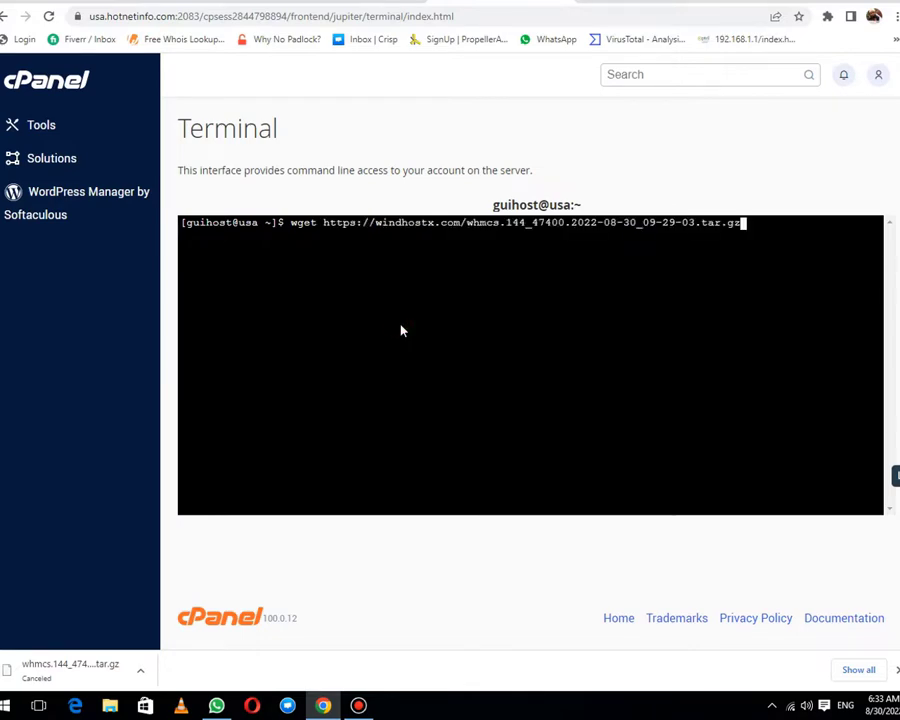
{"action": "key", "text": "Return"}
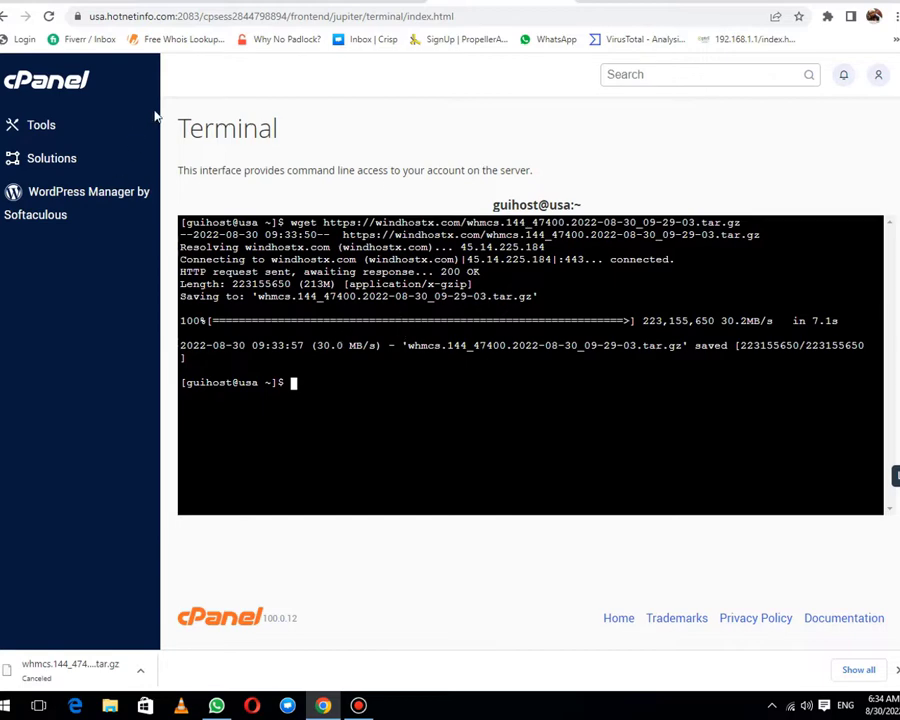
Go back to the cPanel home page and launch File Manager
{"action": "left_click", "coordinate": [35, 86]}
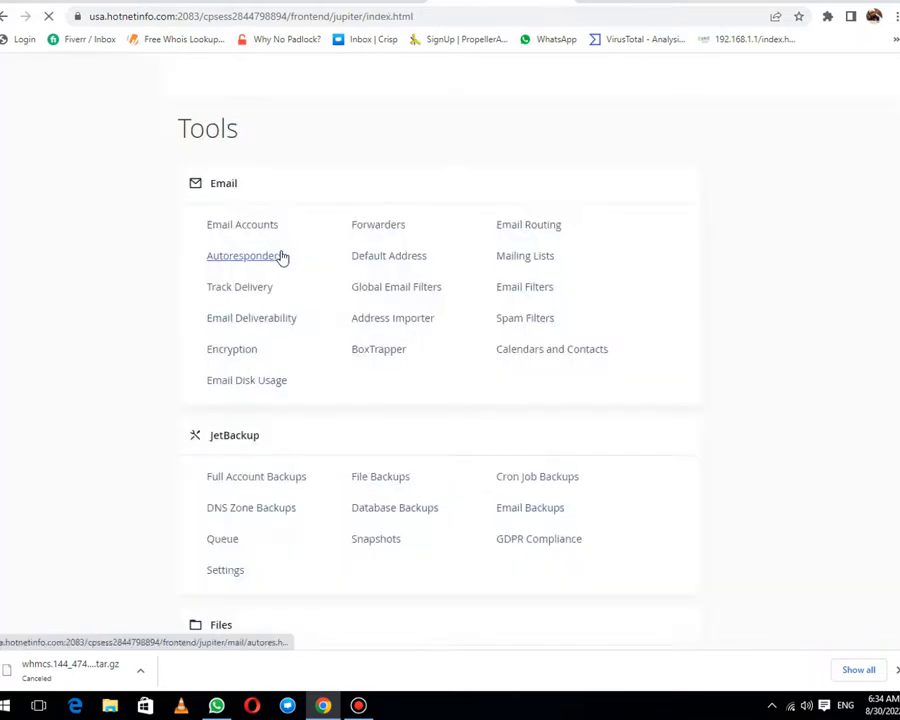
{"action": "scroll", "coordinate": [237, 500], "scroll_direction": "down", "scroll_amount": 2}
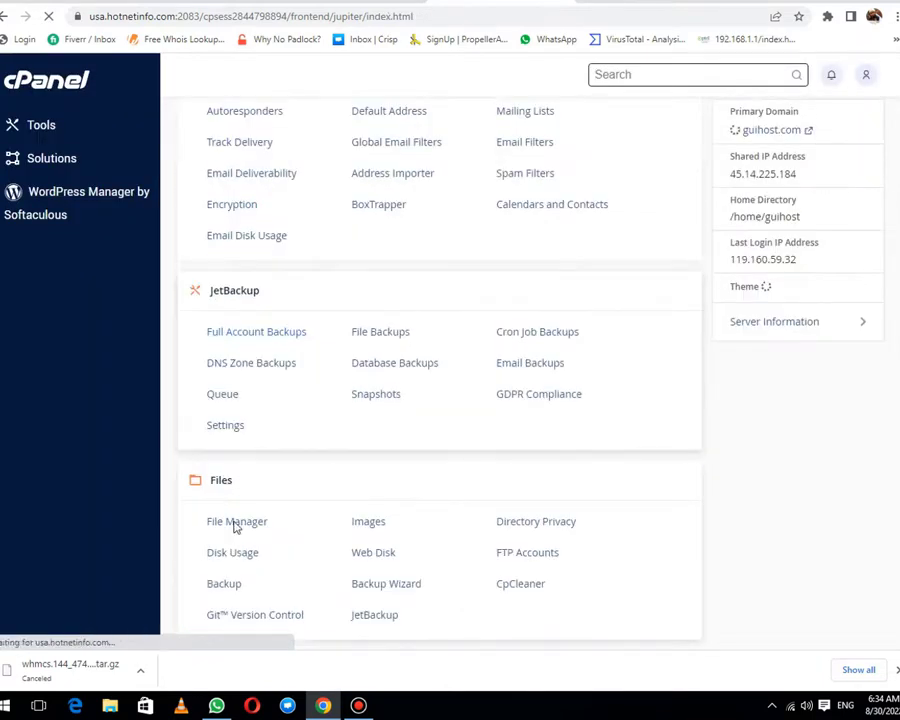
{"action": "left_click", "coordinate": [234, 521]}
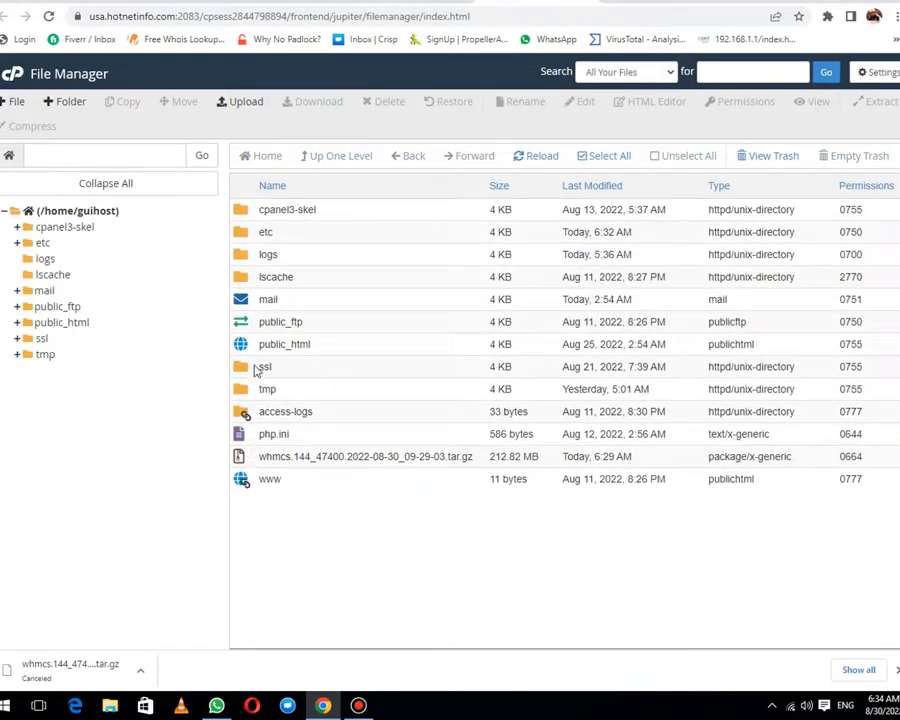
{"action": "right_click", "coordinate": [316, 554]}
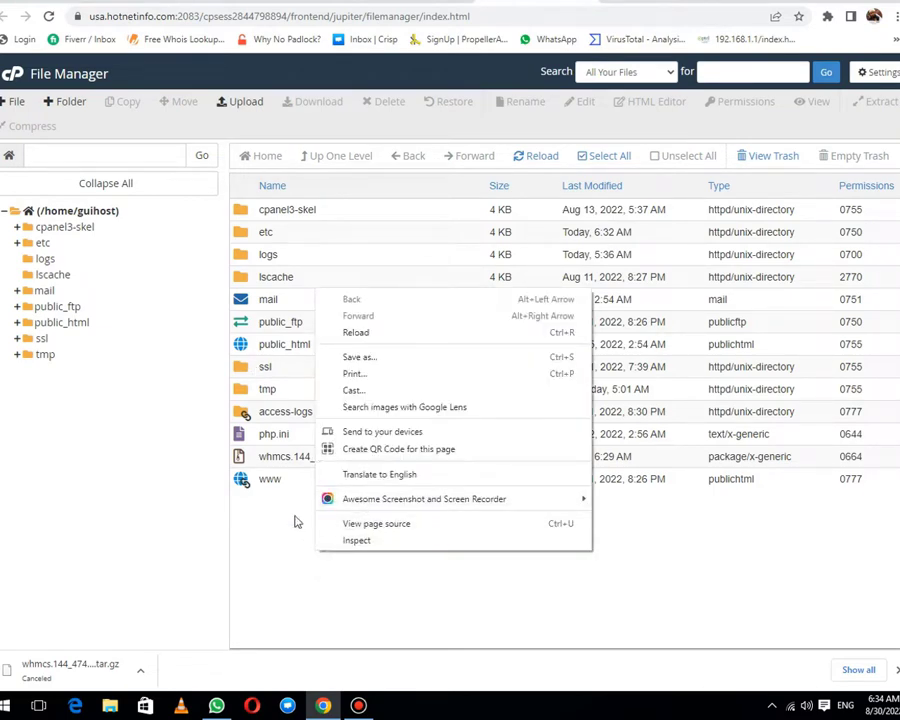
{"action": "left_click", "coordinate": [285, 549]}
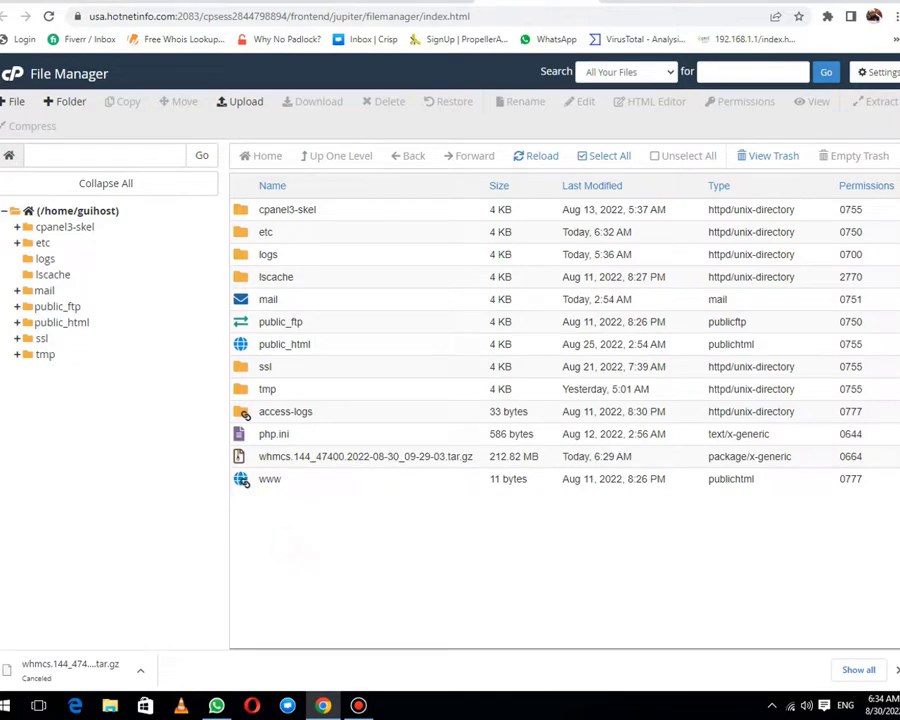
Create a new folder named 'dashboard'
{"action": "left_click", "coordinate": [64, 105]}
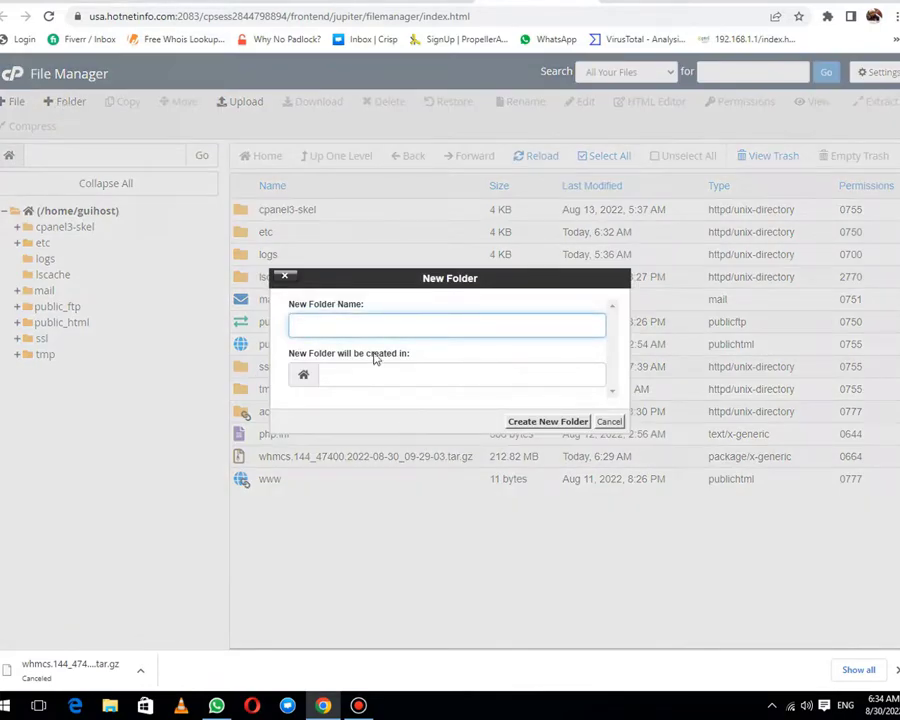
{"action": "type", "text": "D"}
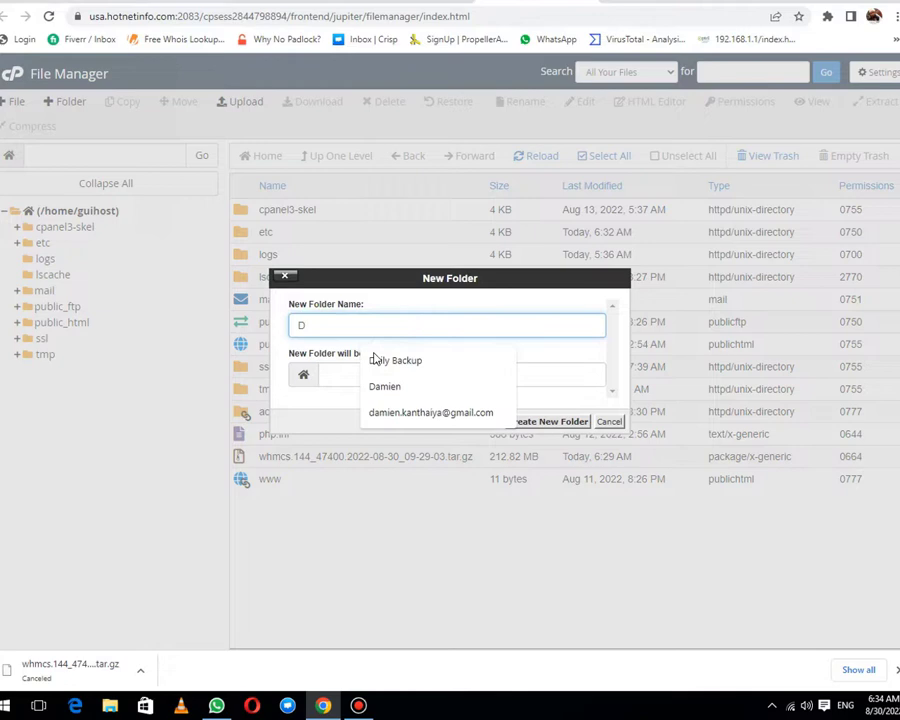
{"action": "key", "text": "BackSpace"}
{"action": "type", "text": "dashboard"}
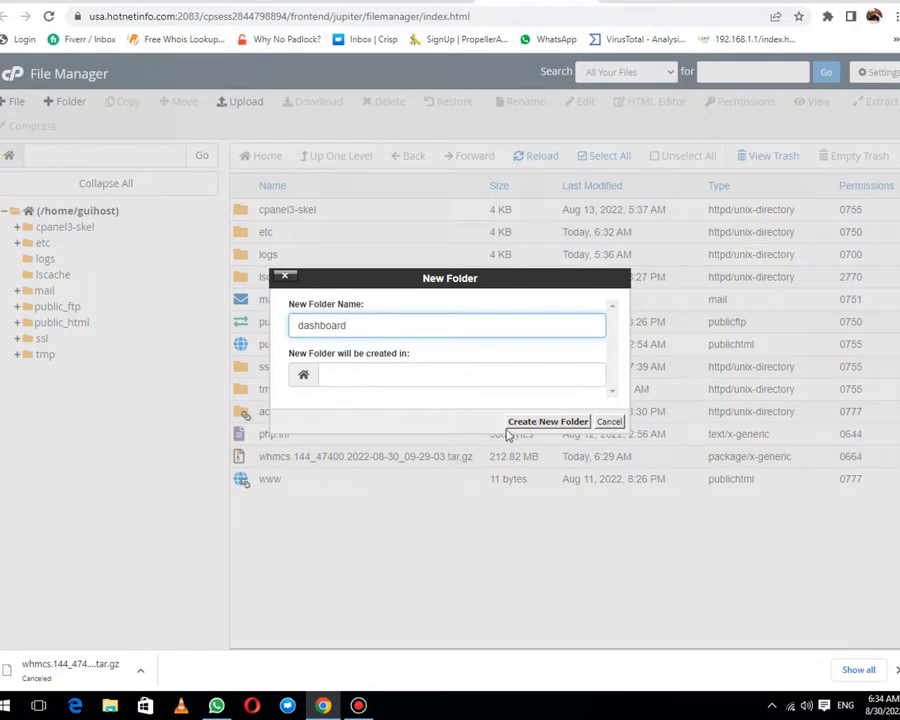
{"action": "left_click", "coordinate": [610, 422]}
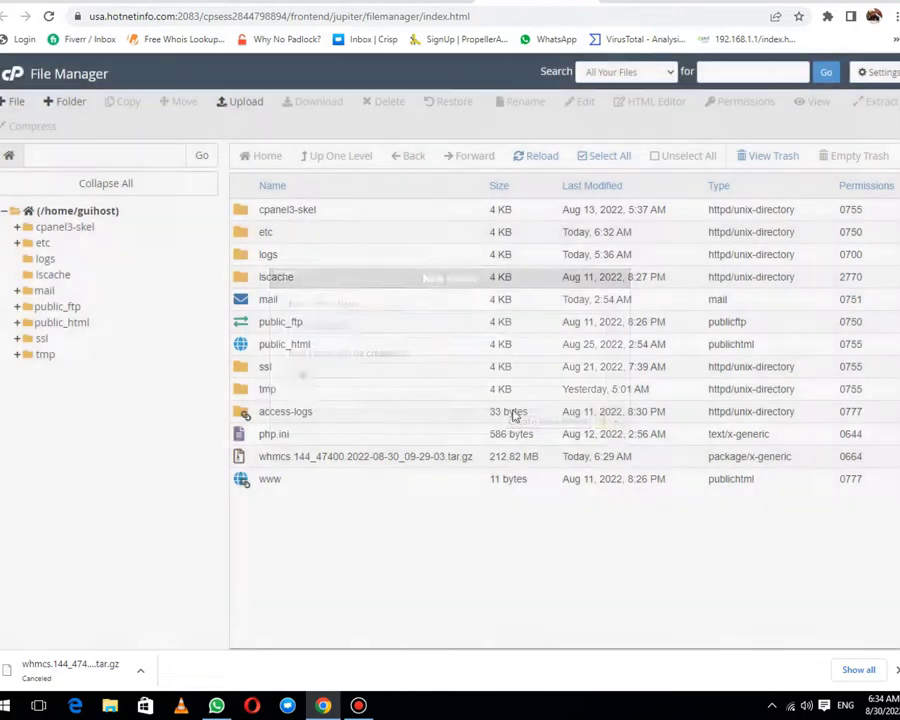
Browse into the dashboard folder inside public_html and confirm it is empty
{"action": "double_click", "coordinate": [240, 344]}
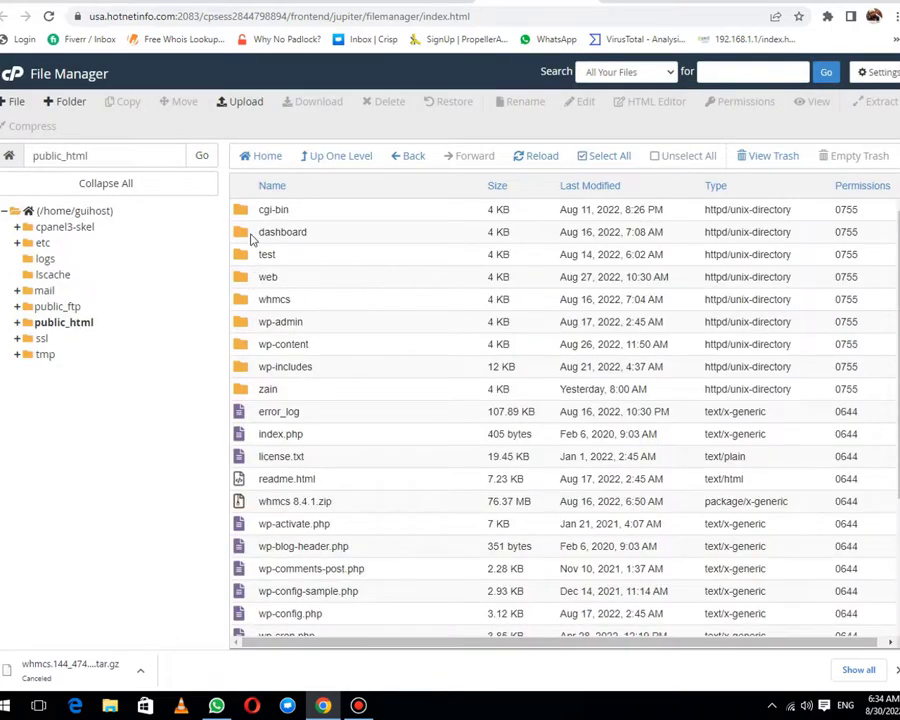
{"action": "double_click", "coordinate": [252, 236]}
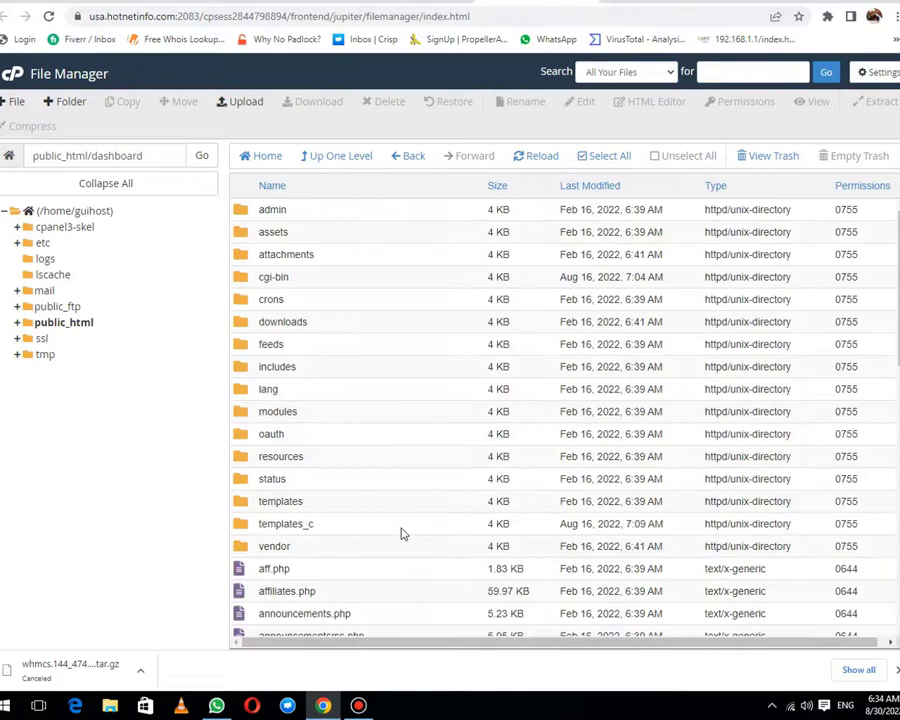
{"action": "scroll", "coordinate": [401, 533], "scroll_direction": "down", "scroll_amount": 7}
{"action": "scroll", "coordinate": [403, 527], "scroll_direction": "up", "scroll_amount": 5}
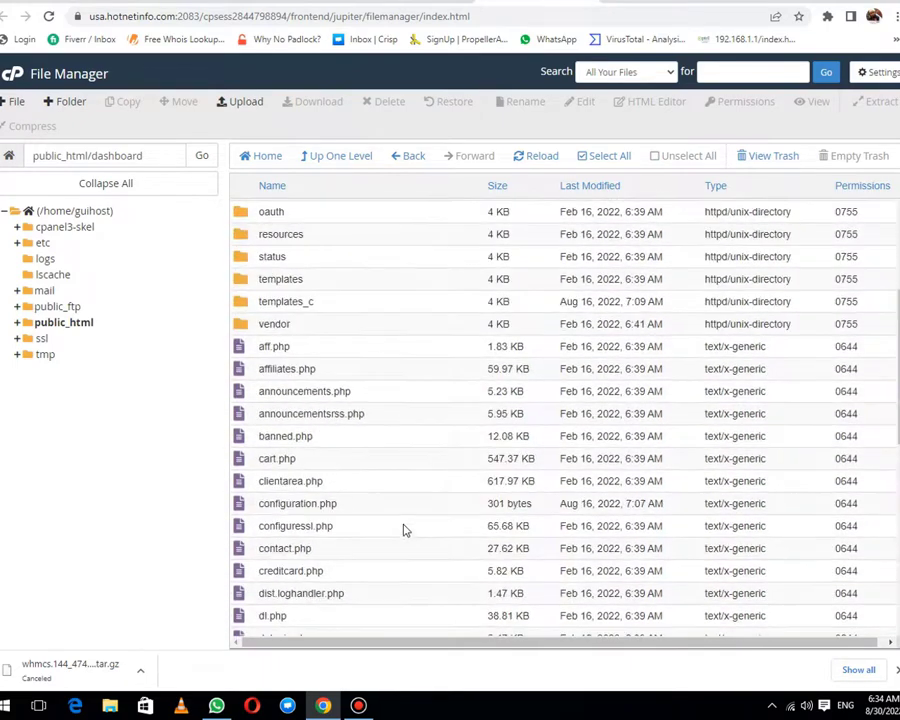
{"action": "scroll", "coordinate": [403, 530], "scroll_direction": "up", "scroll_amount": 2}
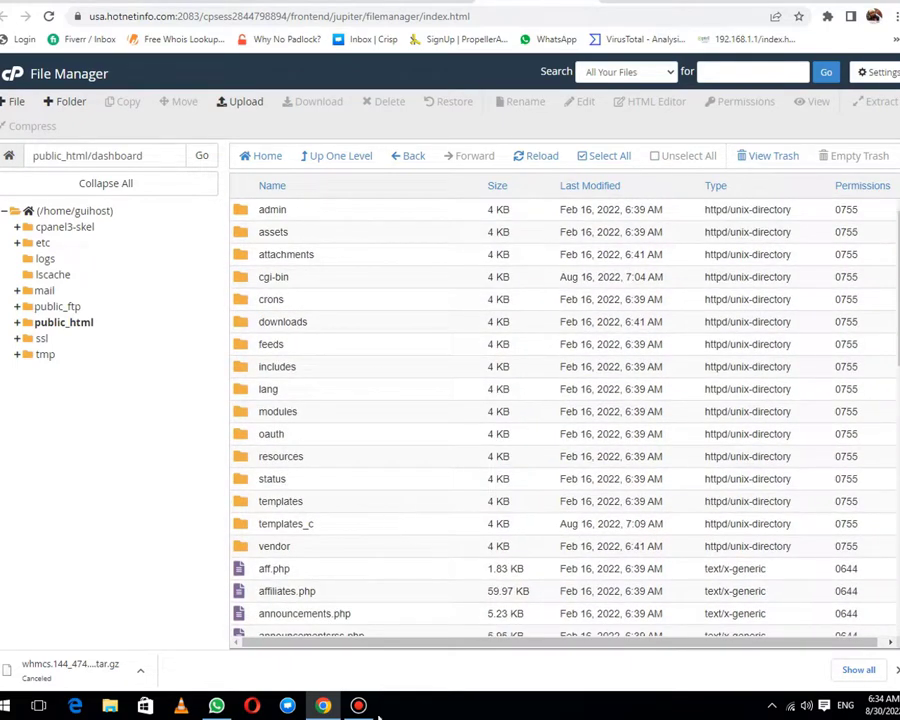
{"action": "left_click", "coordinate": [358, 706]}
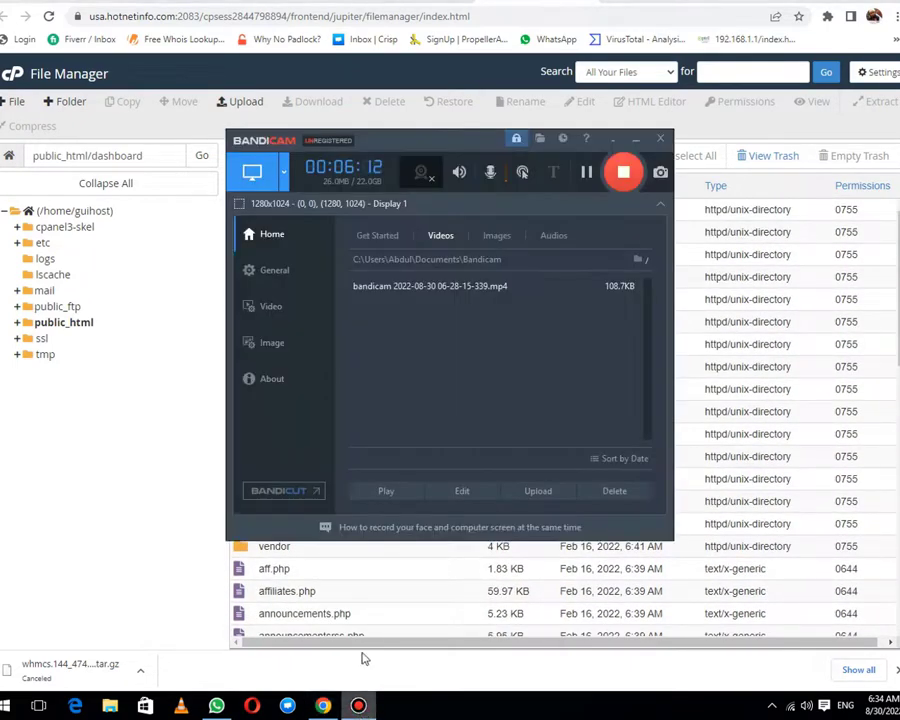
{"action": "left_click", "coordinate": [584, 173]}
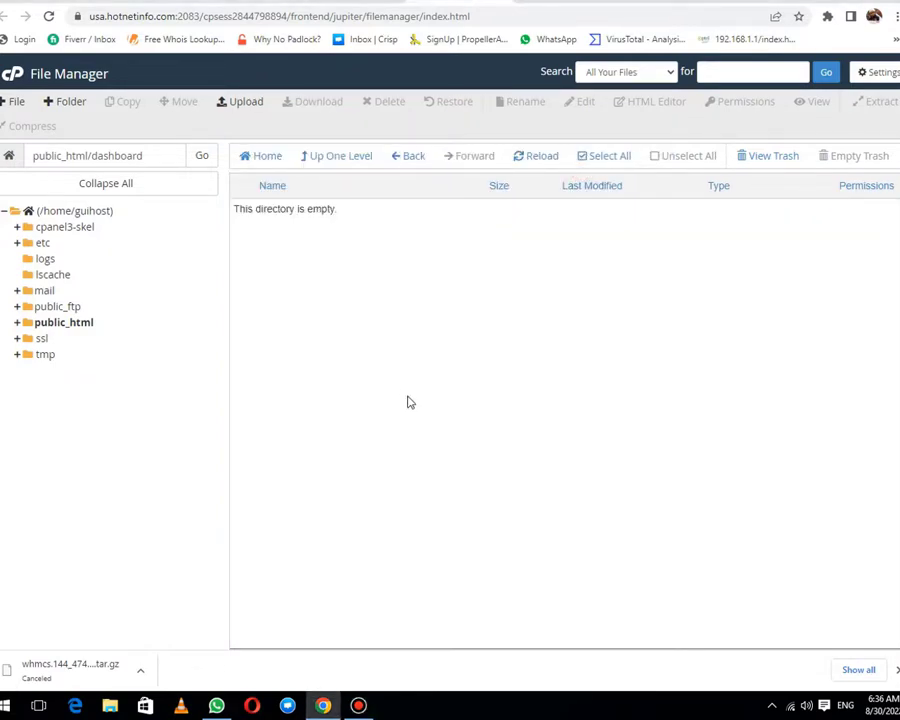
Copy the public_html/dashboard path and return to the /home/guihost directory
{"action": "left_click_drag", "start_coordinate": [174, 157], "coordinate": [22, 162]}
{"action": "right_click", "coordinate": [60, 155]}
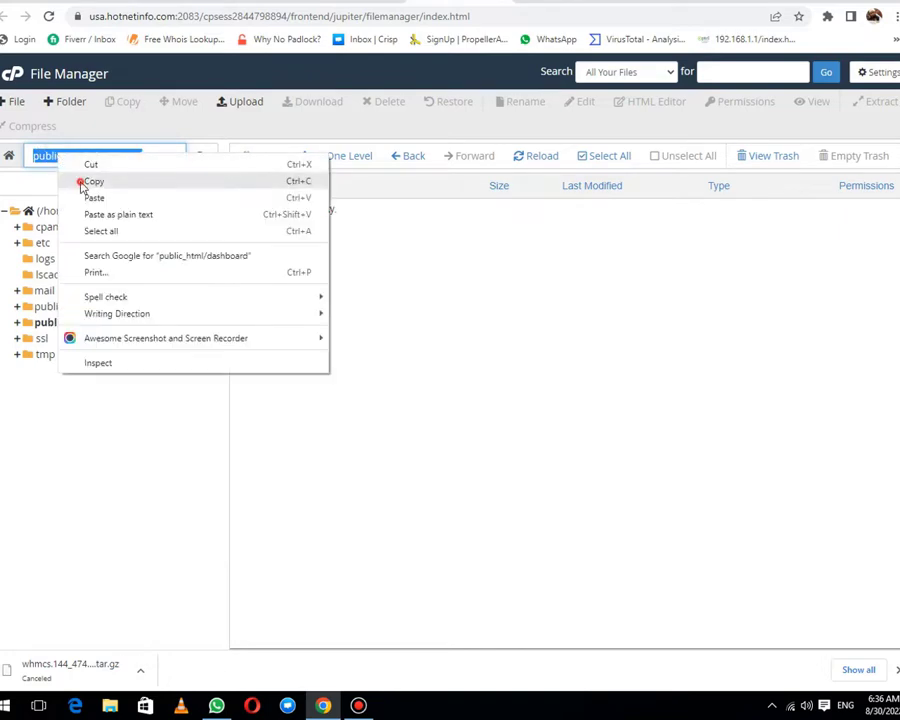
{"action": "left_click", "coordinate": [80, 178]}
{"action": "left_click", "coordinate": [66, 212]}
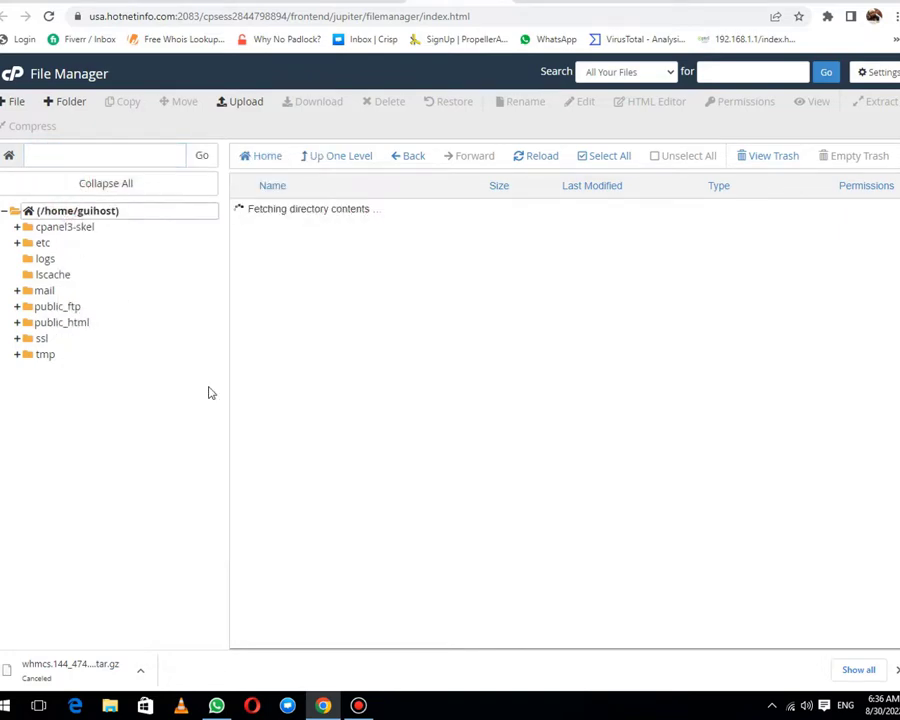
Move the 212.82 MB WHMCS tar.gz archive into public_html/dashboard, then view public_html
{"action": "right_click", "coordinate": [251, 457]}
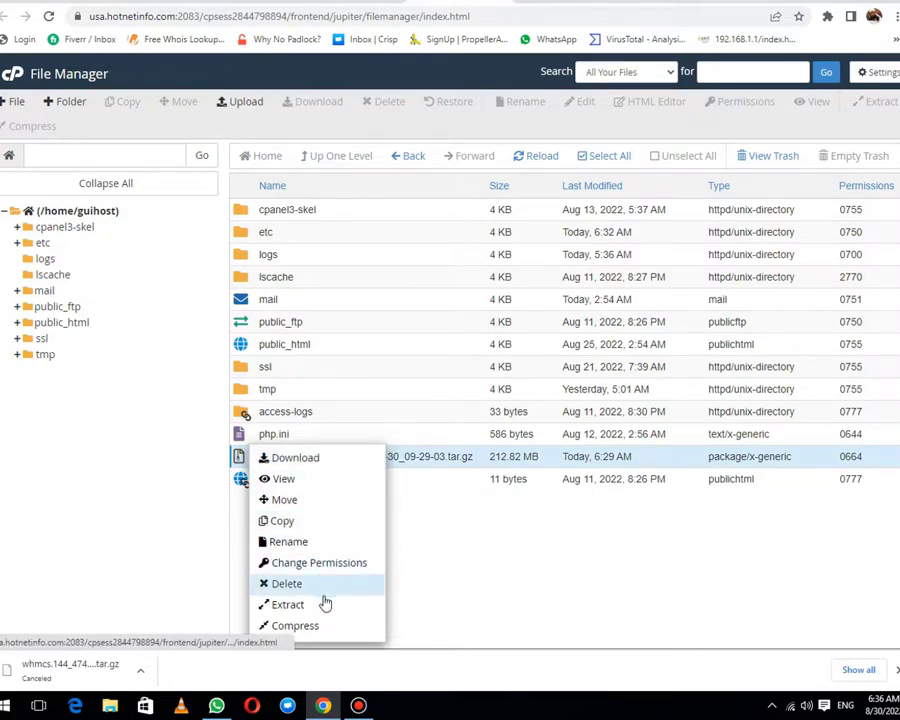
{"action": "left_click", "coordinate": [285, 500]}
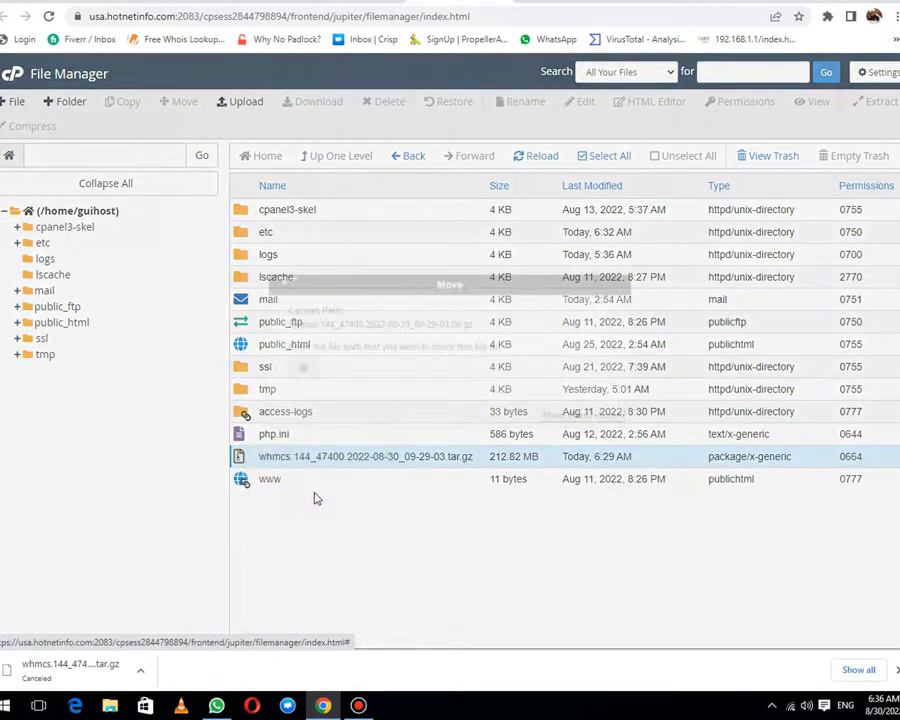
{"action": "key", "text": "ctrl+v"}
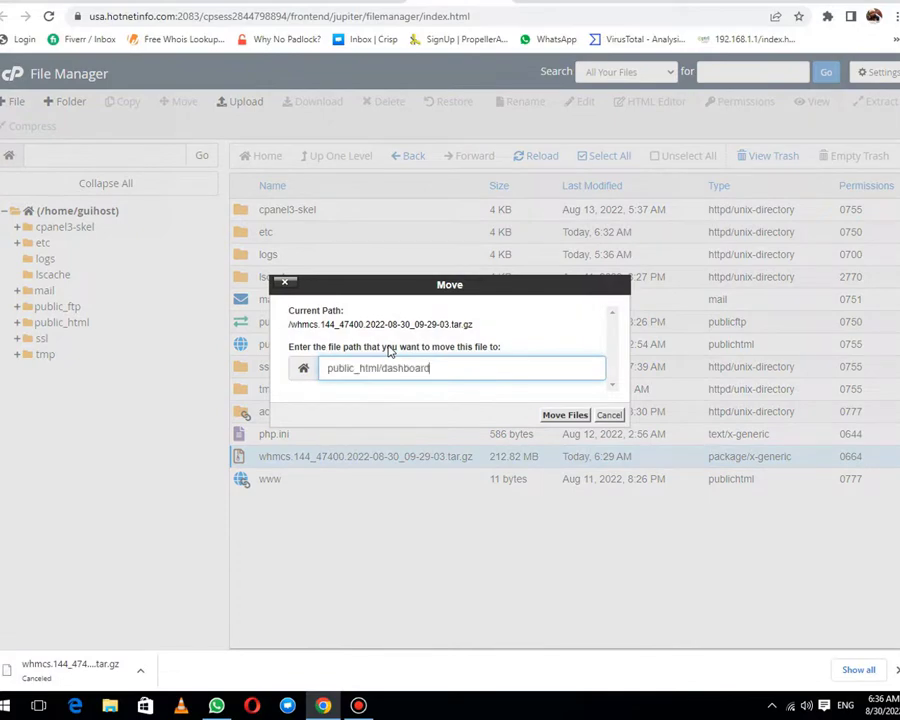
{"action": "left_click", "coordinate": [557, 417]}
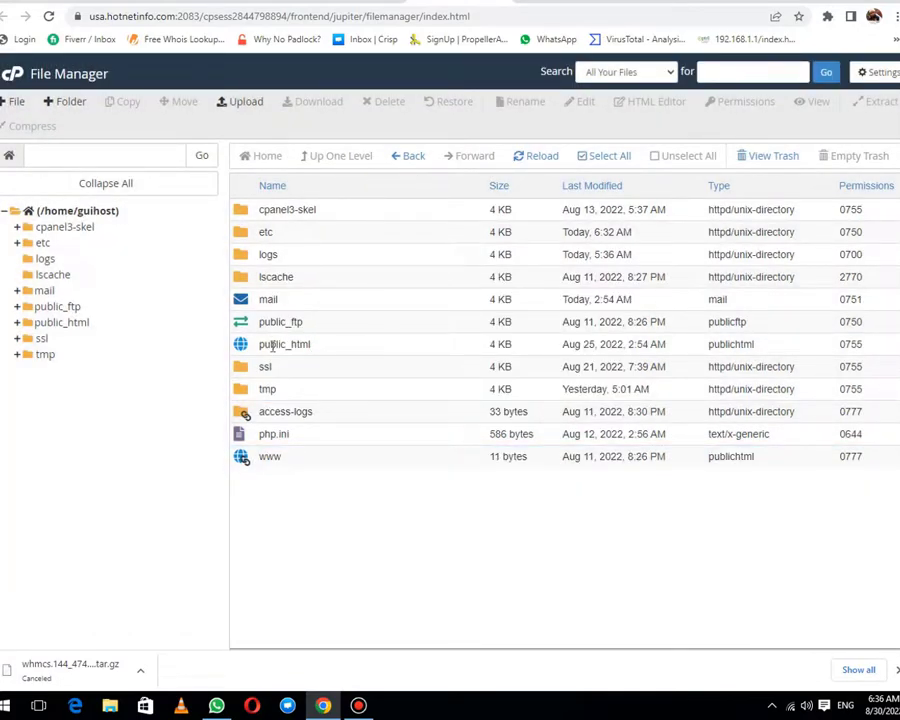
{"action": "double_click", "coordinate": [252, 345]}
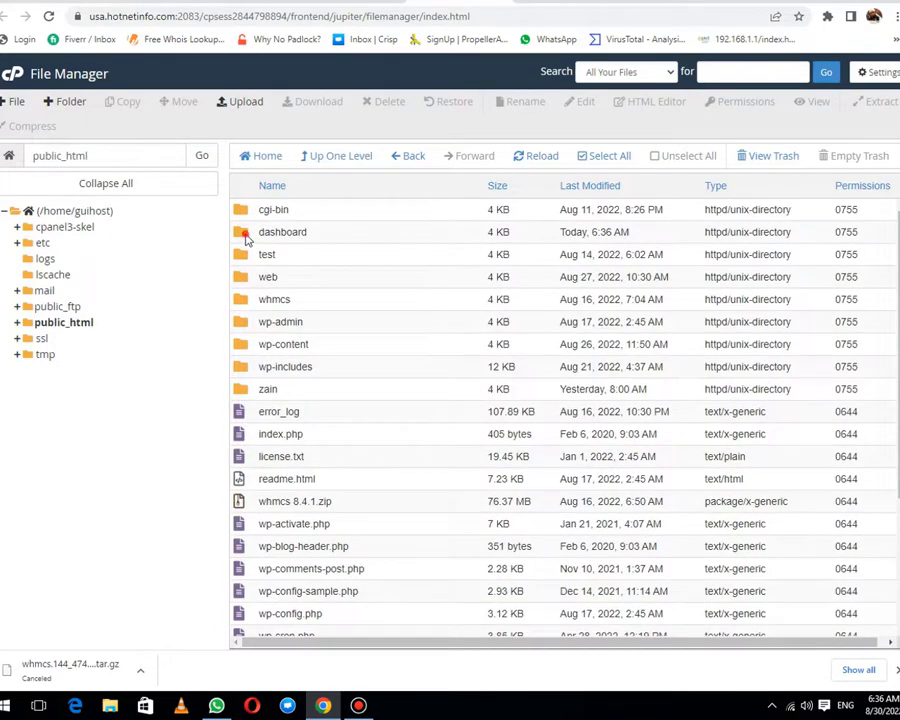
Extract the WHMCS tar.gz archive in public_html/dashboard, unpacking softsql.sql, lang and other files
{"action": "double_click", "coordinate": [246, 236]}
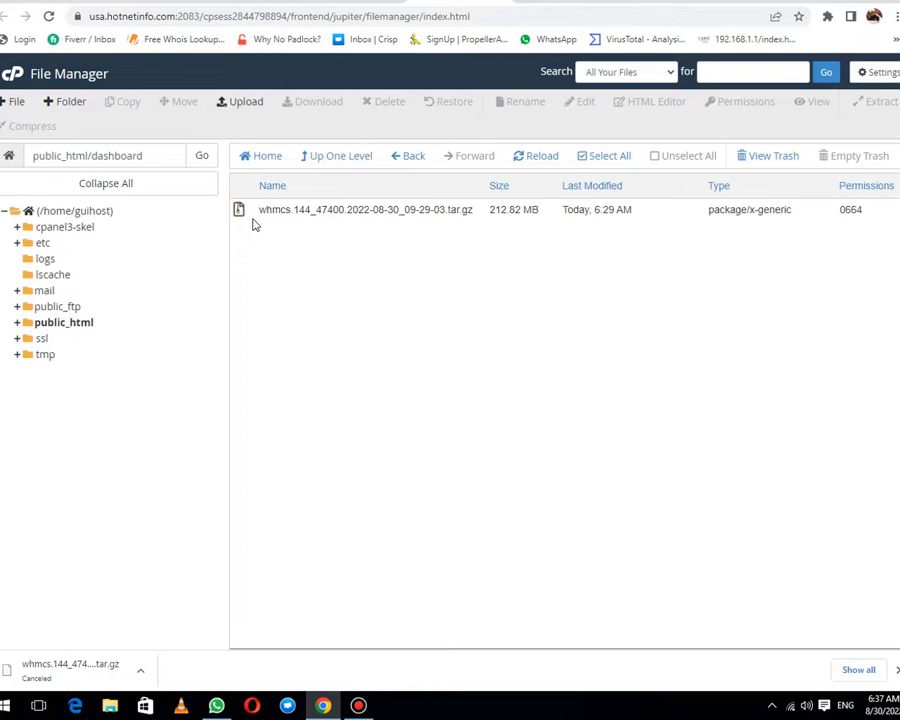
{"action": "right_click", "coordinate": [247, 217]}
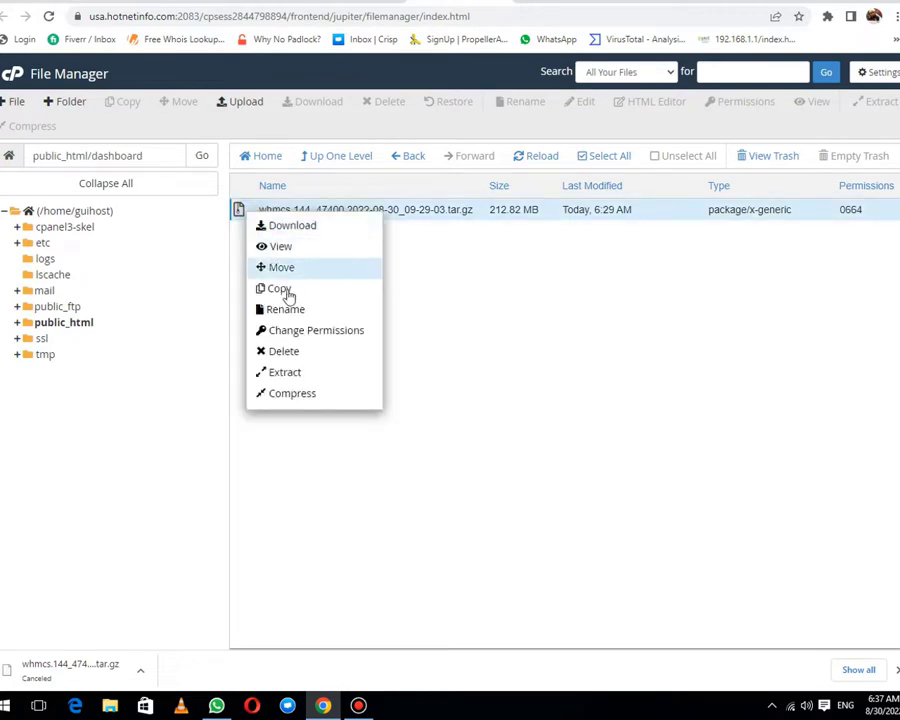
{"action": "left_click", "coordinate": [285, 372]}
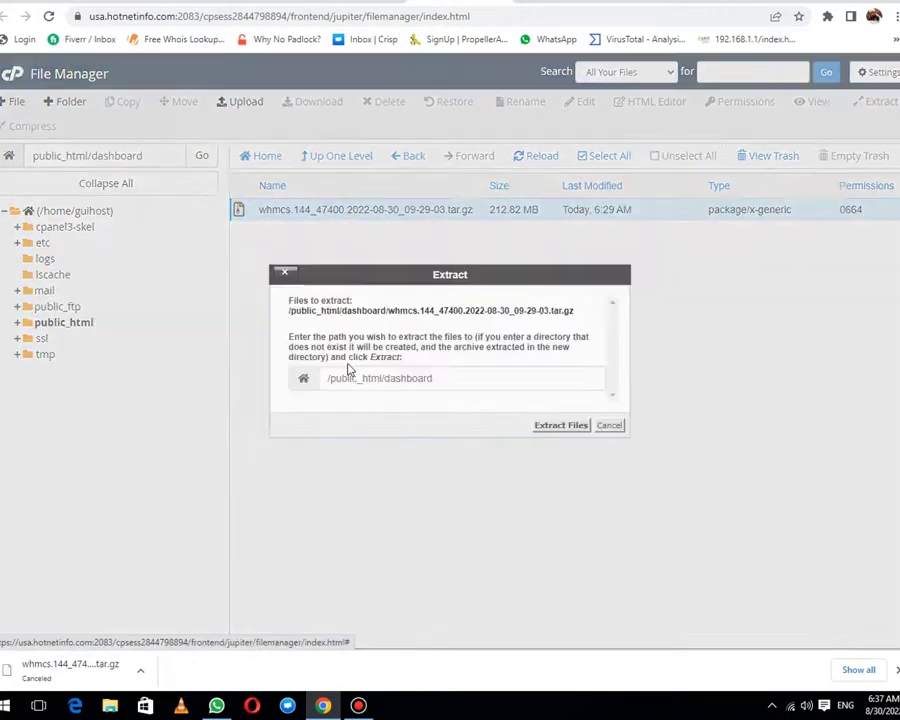
{"action": "left_click", "coordinate": [548, 425]}
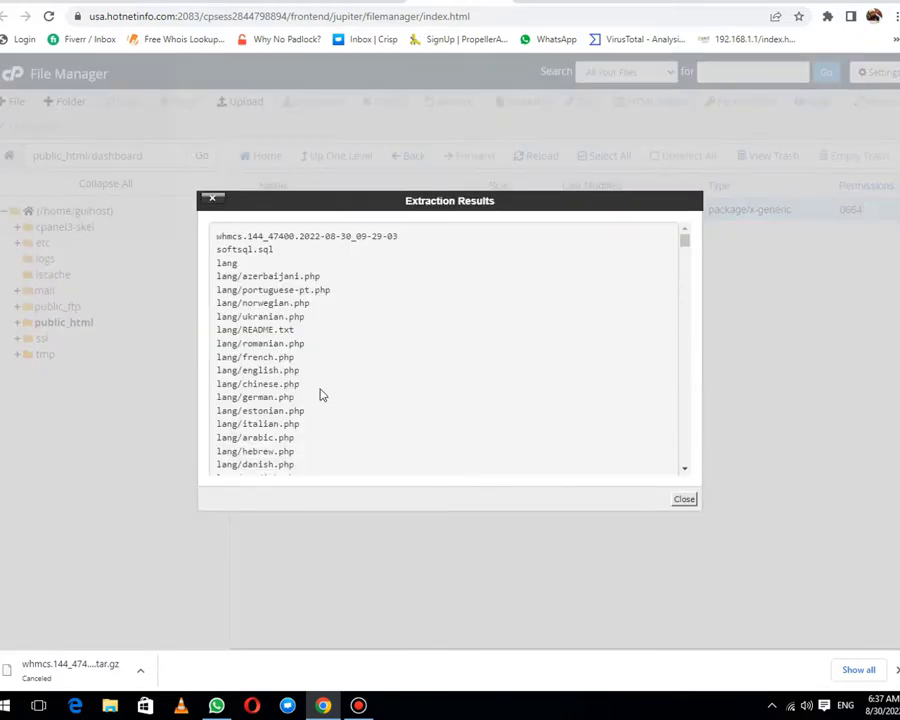
{"action": "left_click", "coordinate": [684, 501]}
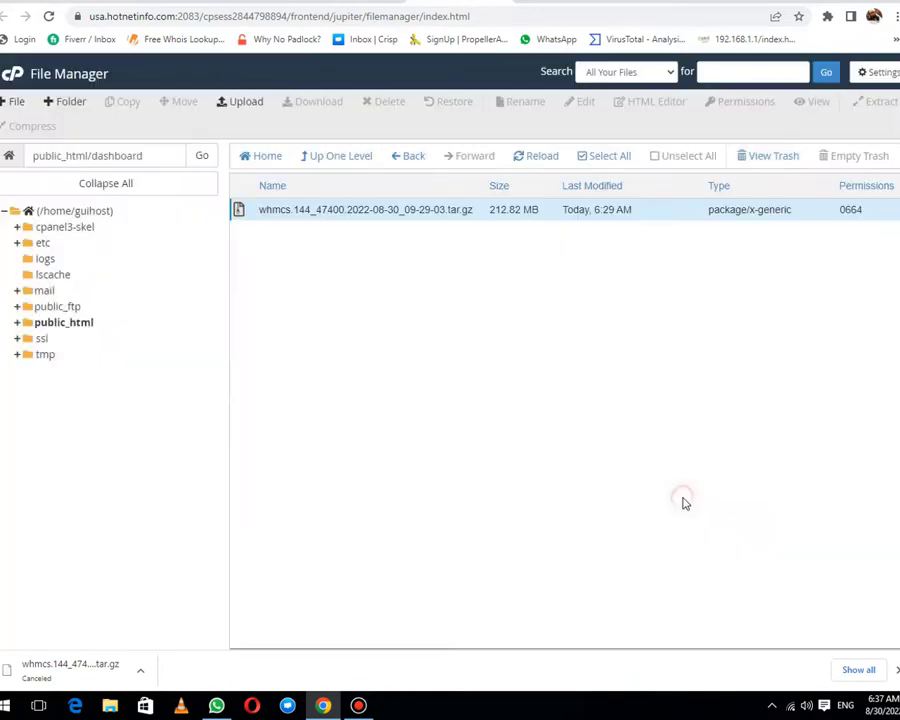
Reload the dashboard listing and download the 60.13 MB softsql.sql dump to the computer
{"action": "left_click", "coordinate": [520, 163]}
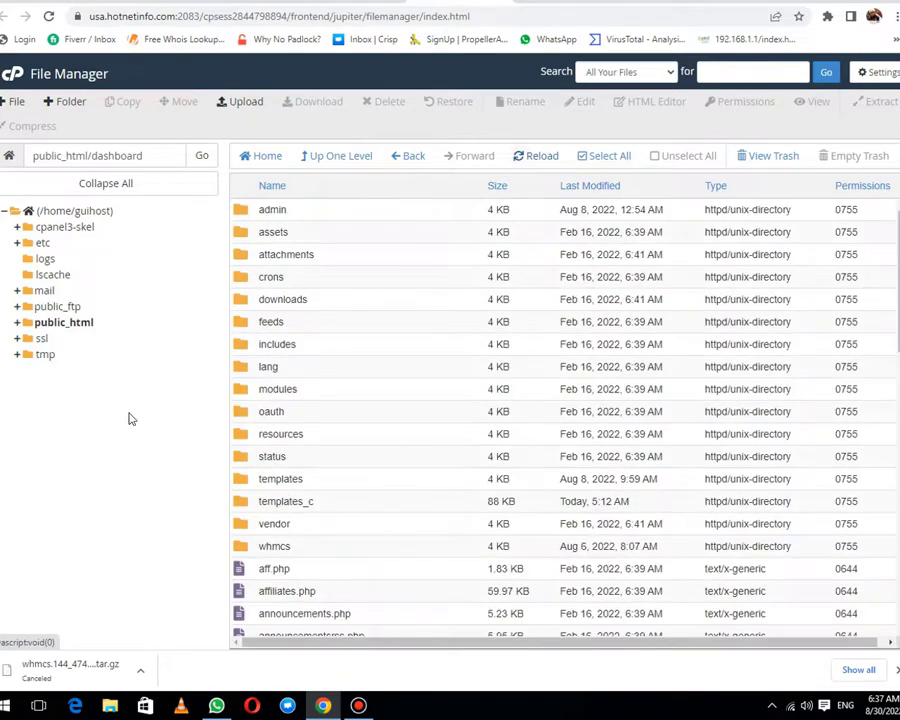
{"action": "scroll", "coordinate": [390, 462], "scroll_direction": "down", "scroll_amount": 5}
{"action": "scroll", "coordinate": [390, 463], "scroll_direction": "down", "scroll_amount": 3}
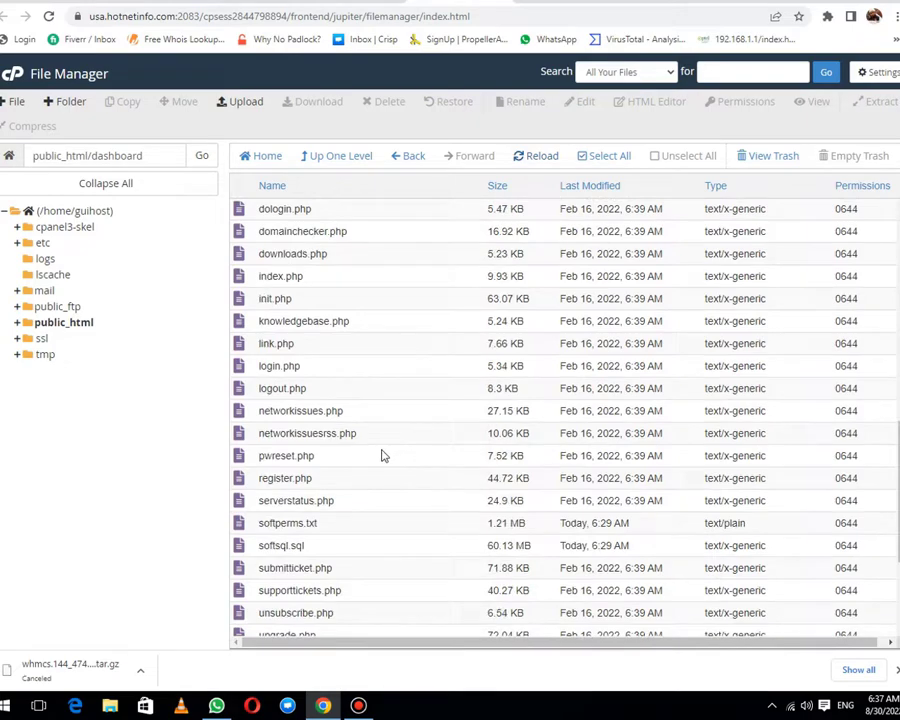
{"action": "scroll", "coordinate": [388, 370], "scroll_direction": "down", "scroll_amount": 3}
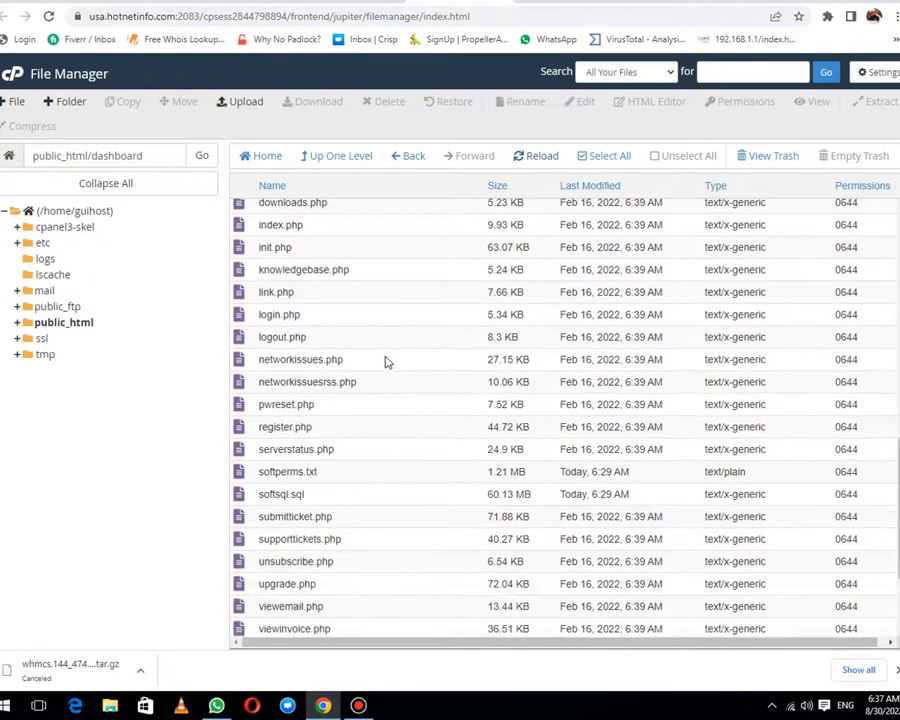
{"action": "scroll", "coordinate": [390, 487], "scroll_direction": "down", "scroll_amount": 1}
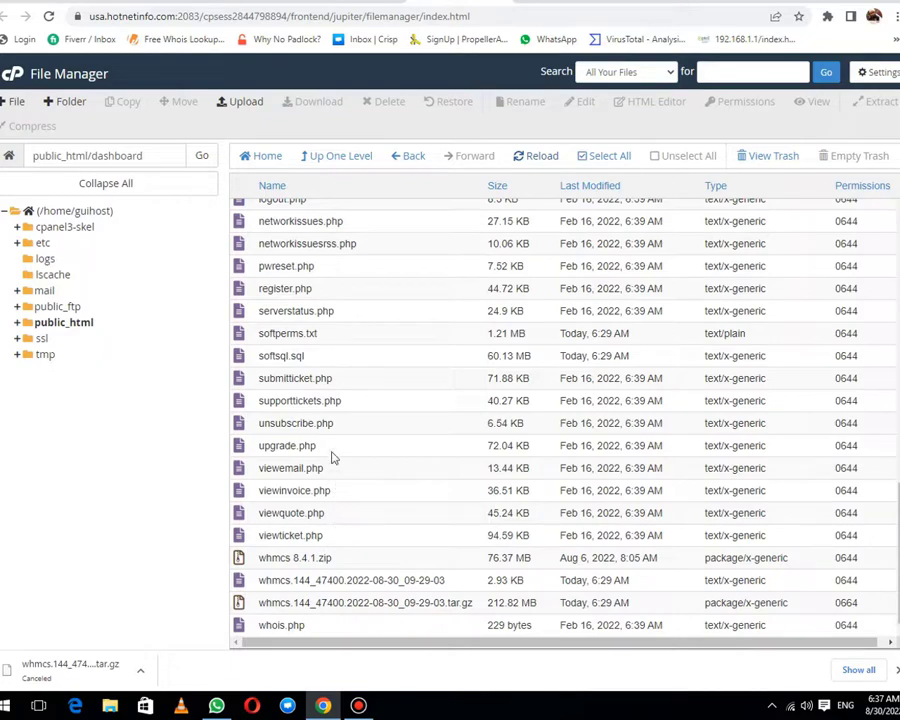
{"action": "scroll", "coordinate": [333, 450], "scroll_direction": "up", "scroll_amount": 1}
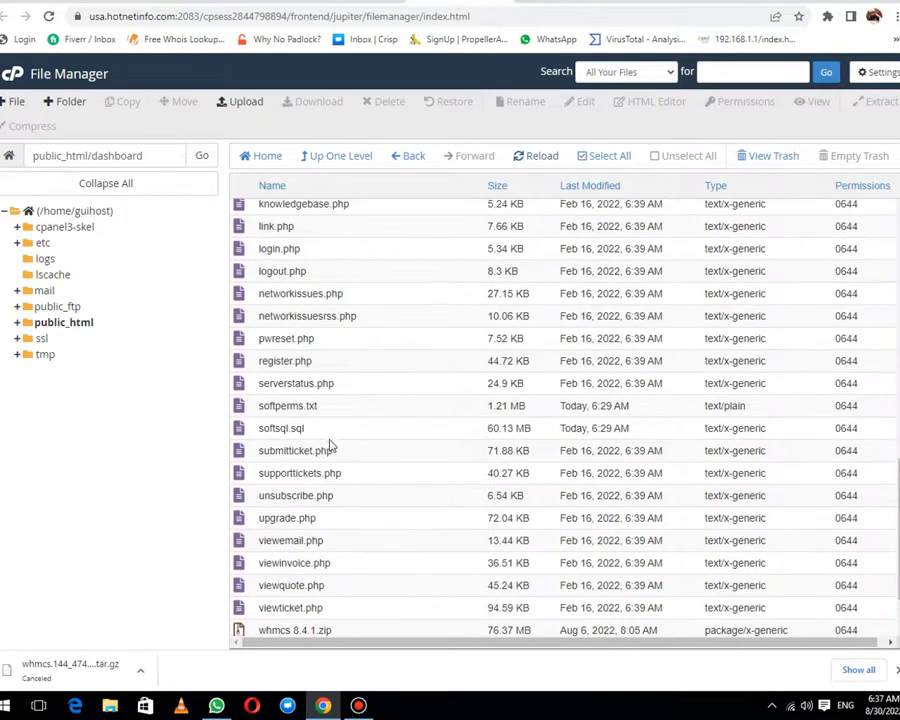
{"action": "right_click", "coordinate": [241, 430]}
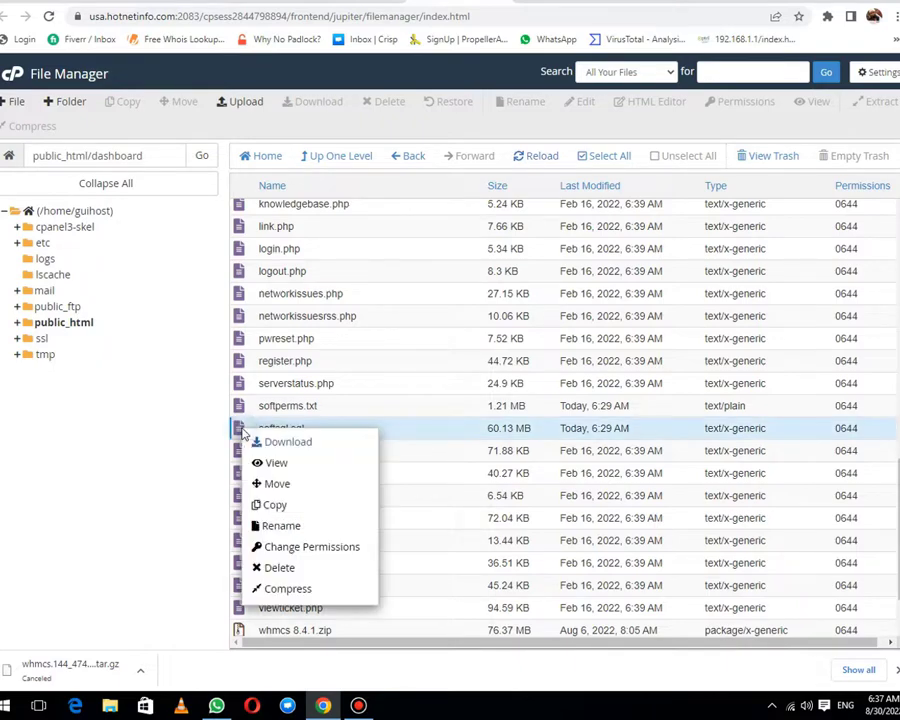
{"action": "left_click", "coordinate": [264, 442]}
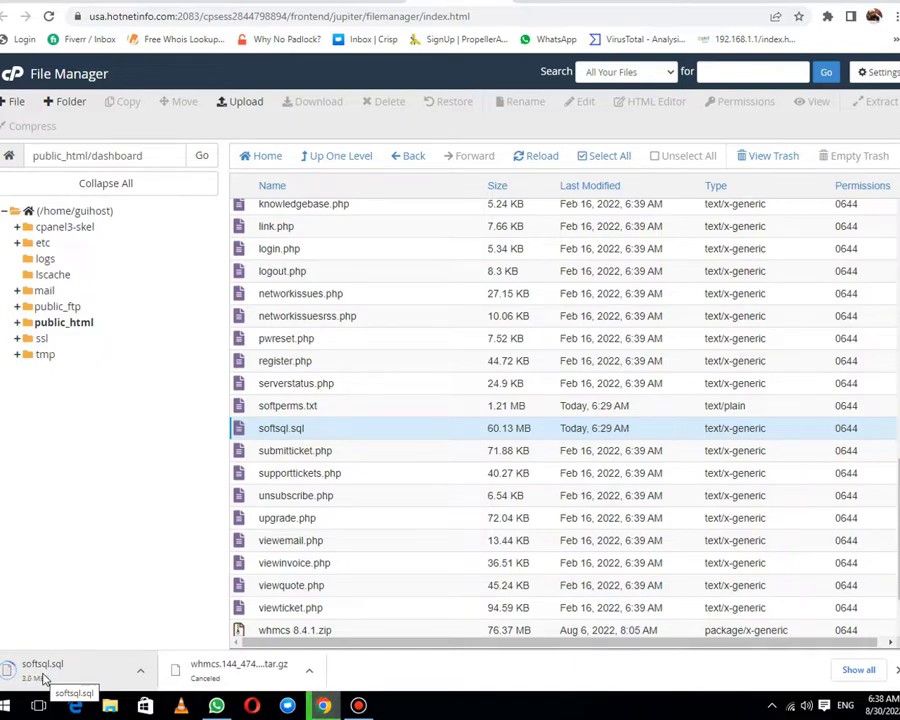
Return to the cPanel Tools page and start the MySQL Database Wizard from Databases
{"action": "left_click", "coordinate": [359, 705]}
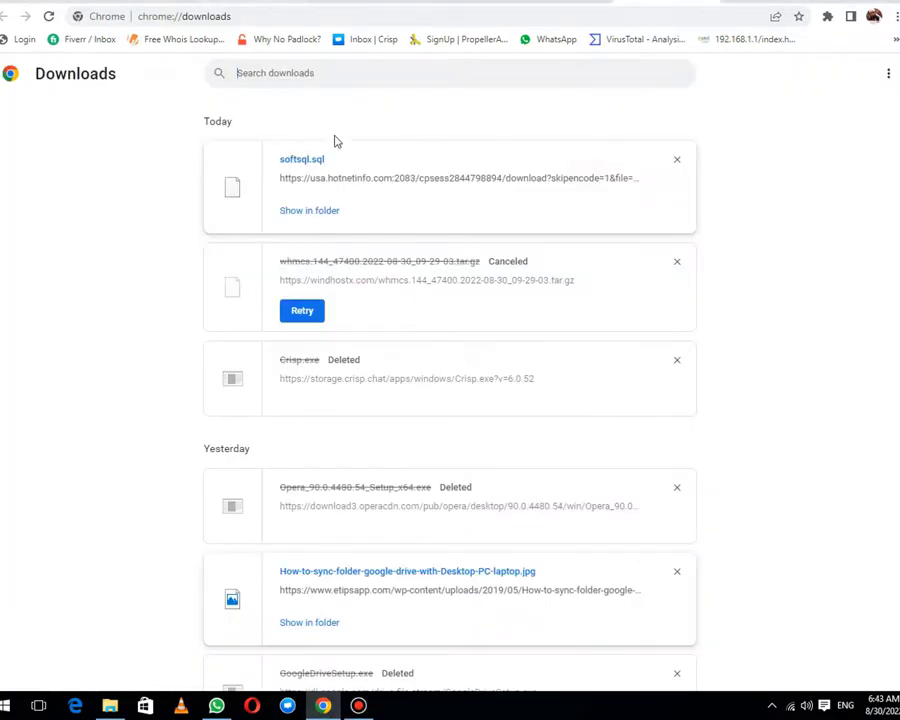
{"action": "left_click", "coordinate": [365, 2]}
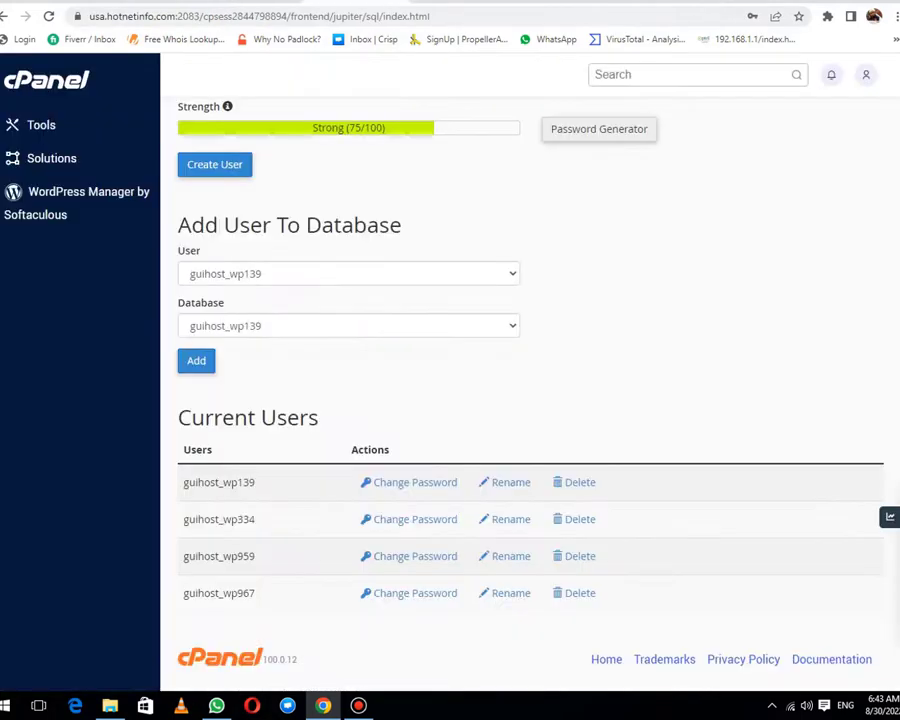
{"action": "scroll", "coordinate": [254, 236], "scroll_direction": "up", "scroll_amount": 4}
{"action": "scroll", "coordinate": [170, 130], "scroll_direction": "up", "scroll_amount": 4}
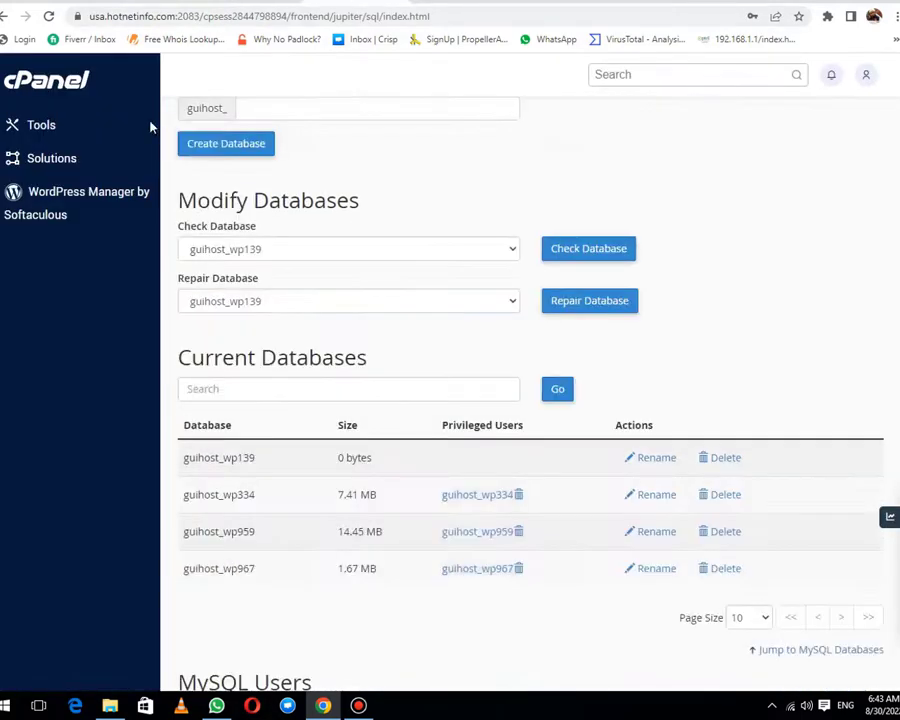
{"action": "left_click", "coordinate": [72, 90]}
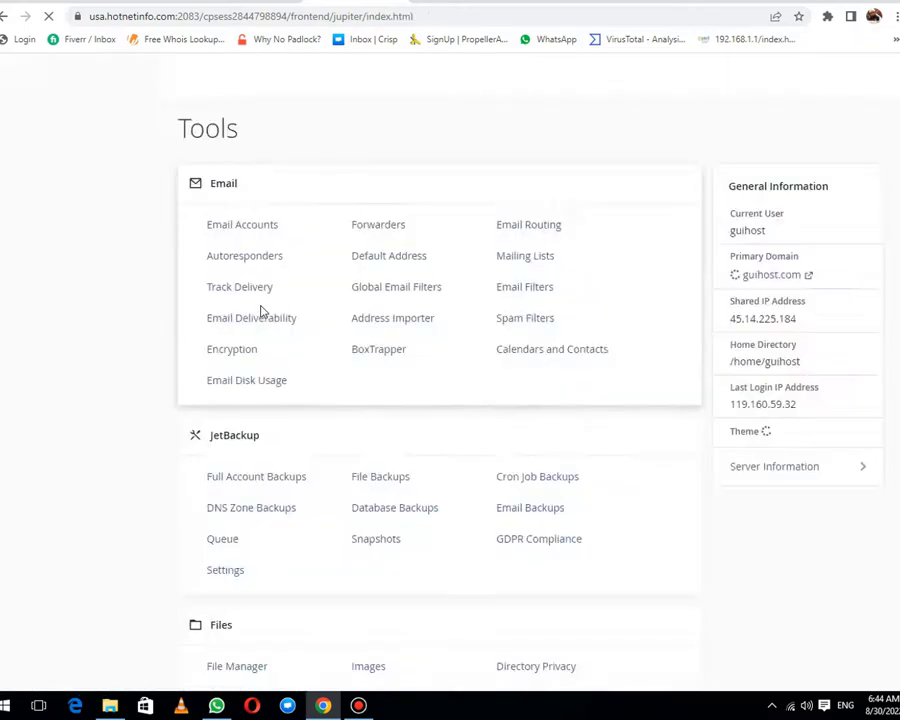
{"action": "left_click", "coordinate": [358, 705]}
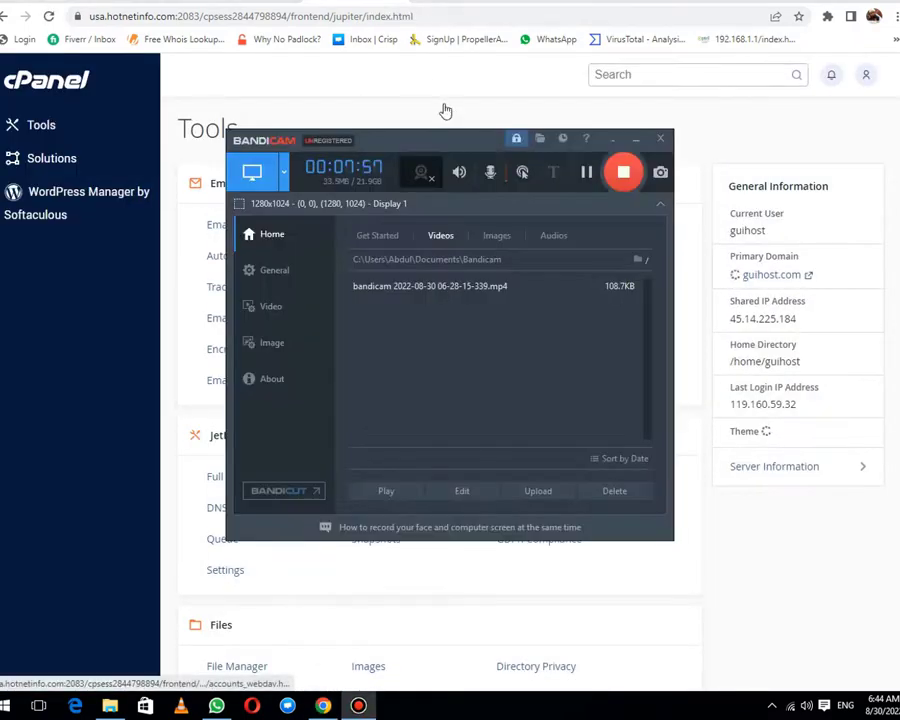
{"action": "middle_click", "coordinate": [344, 194]}
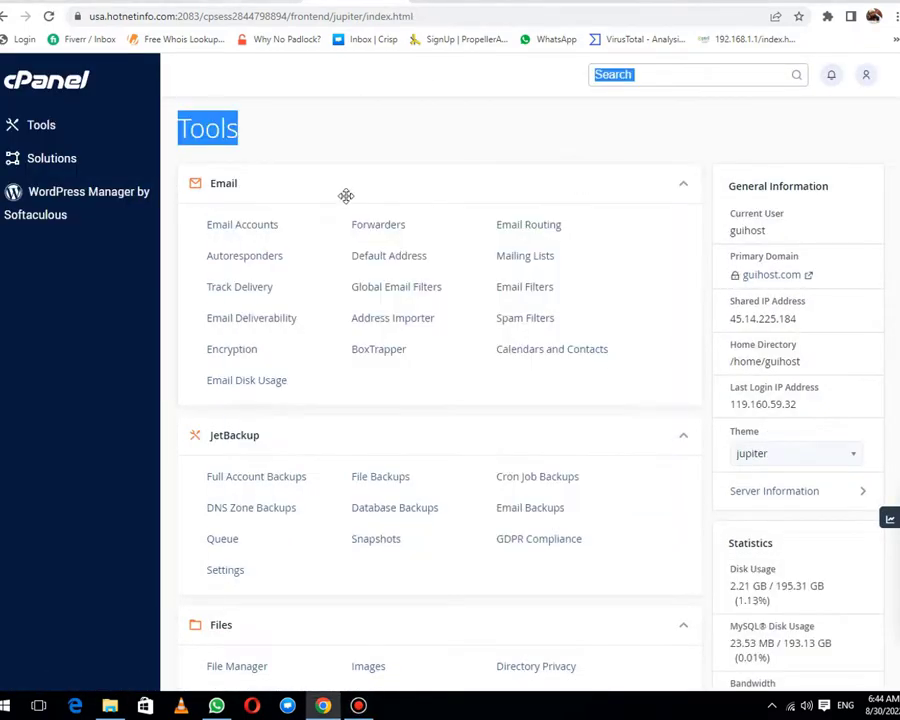
{"action": "middle_click", "coordinate": [476, 418]}
{"action": "scroll", "coordinate": [477, 419], "scroll_direction": "down", "scroll_amount": 3}
{"action": "scroll", "coordinate": [476, 418], "scroll_direction": "down", "scroll_amount": 1}
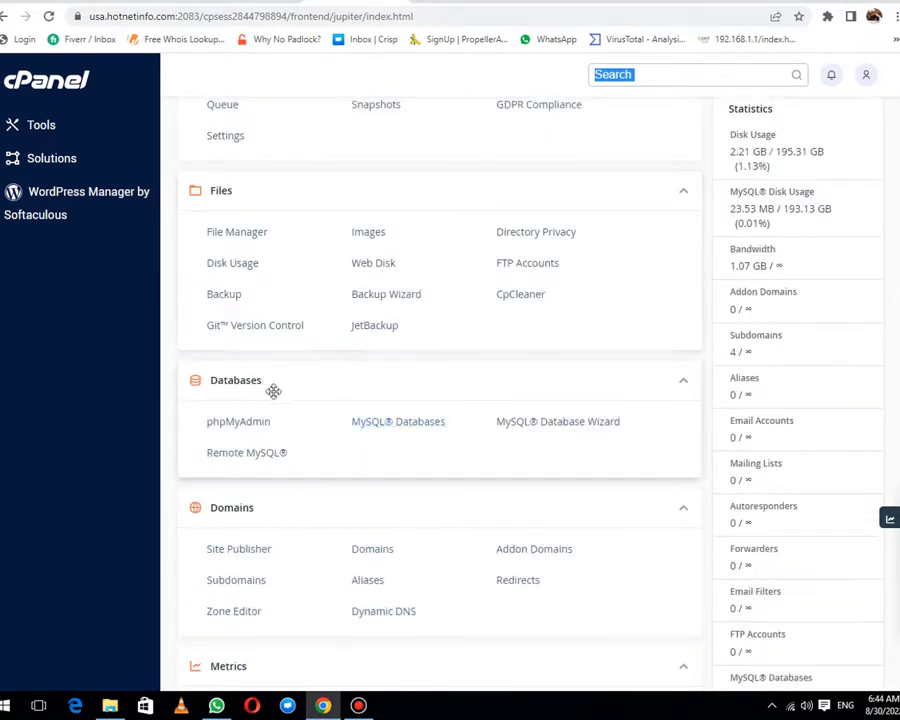
{"action": "left_click", "coordinate": [561, 425]}
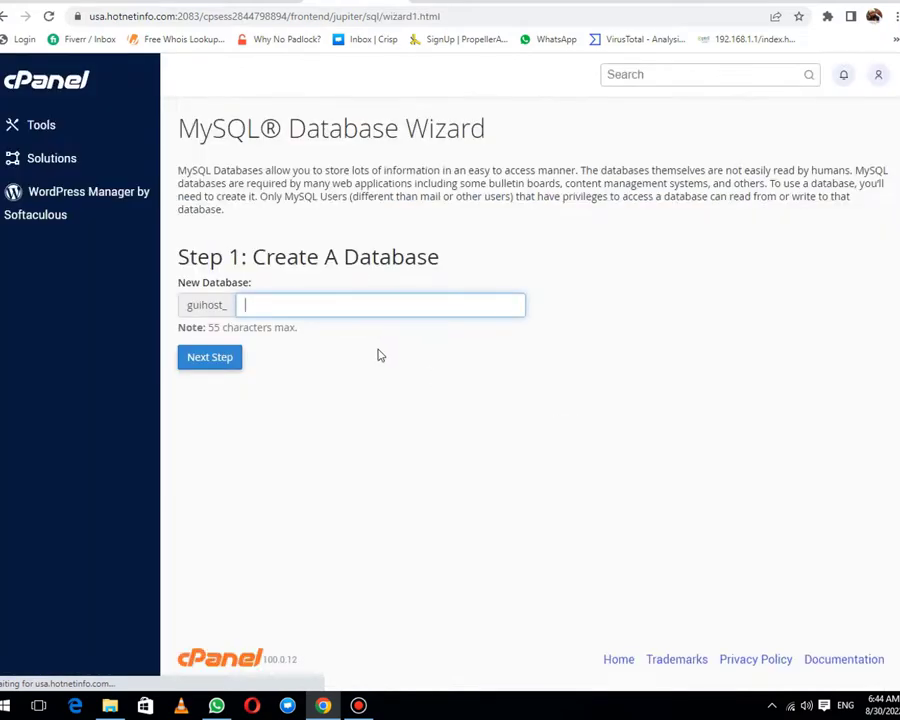
Create the MySQL database guihost_WHMCS and continue to the database-user step
{"action": "left_click", "coordinate": [339, 306]}
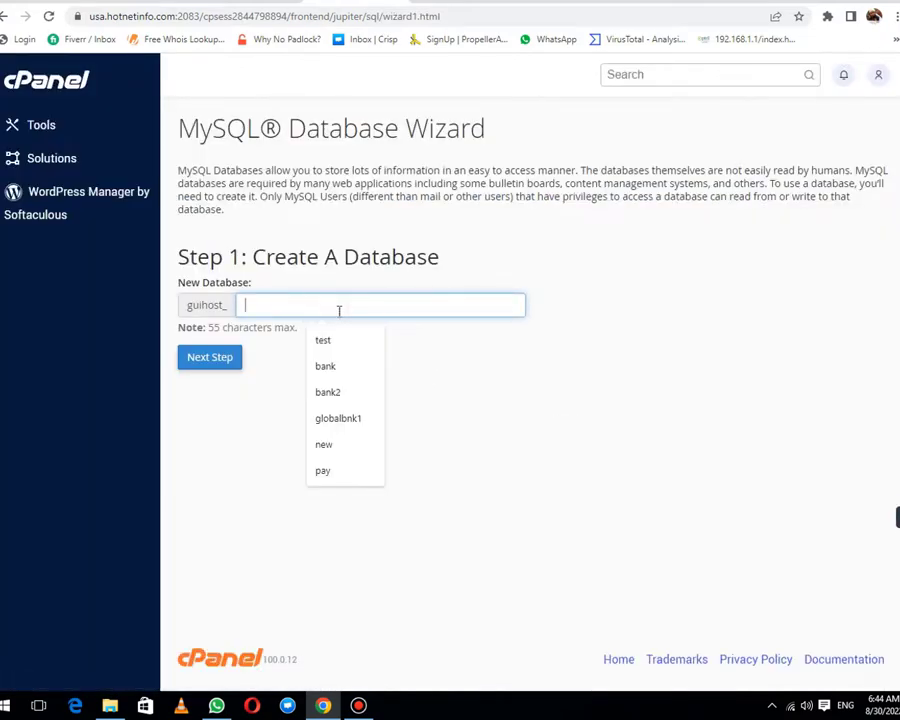
{"action": "type", "text": "whmcs"}
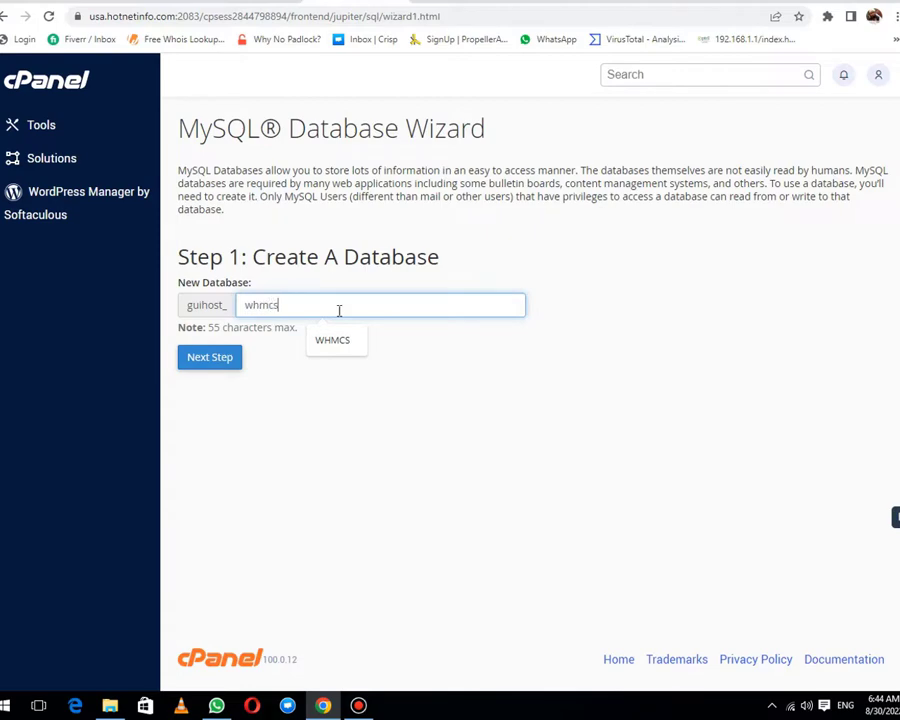
{"action": "left_click", "coordinate": [342, 341]}
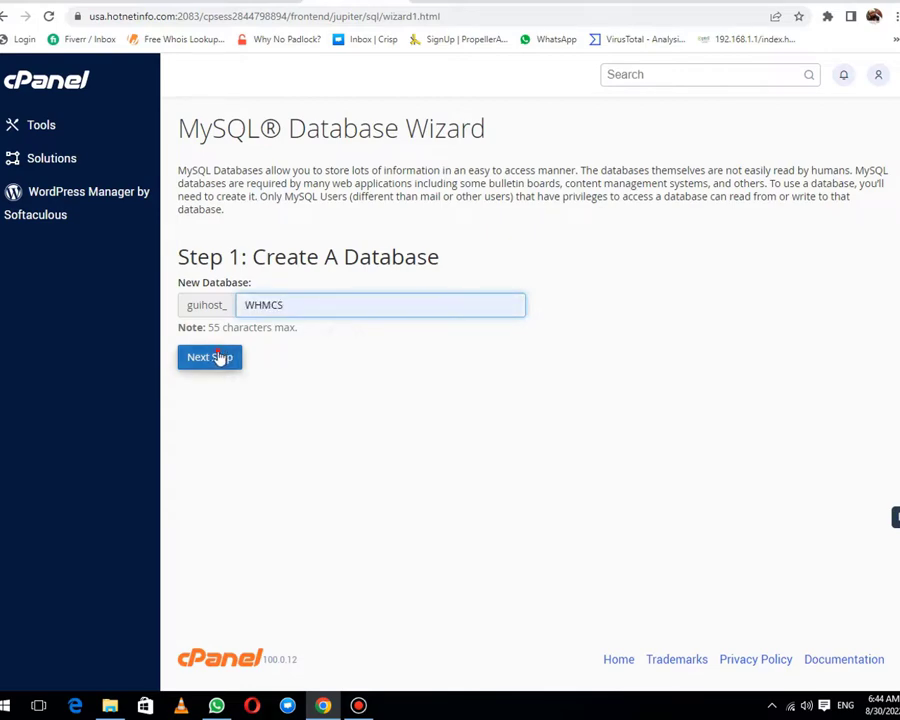
{"action": "left_click", "coordinate": [218, 358]}
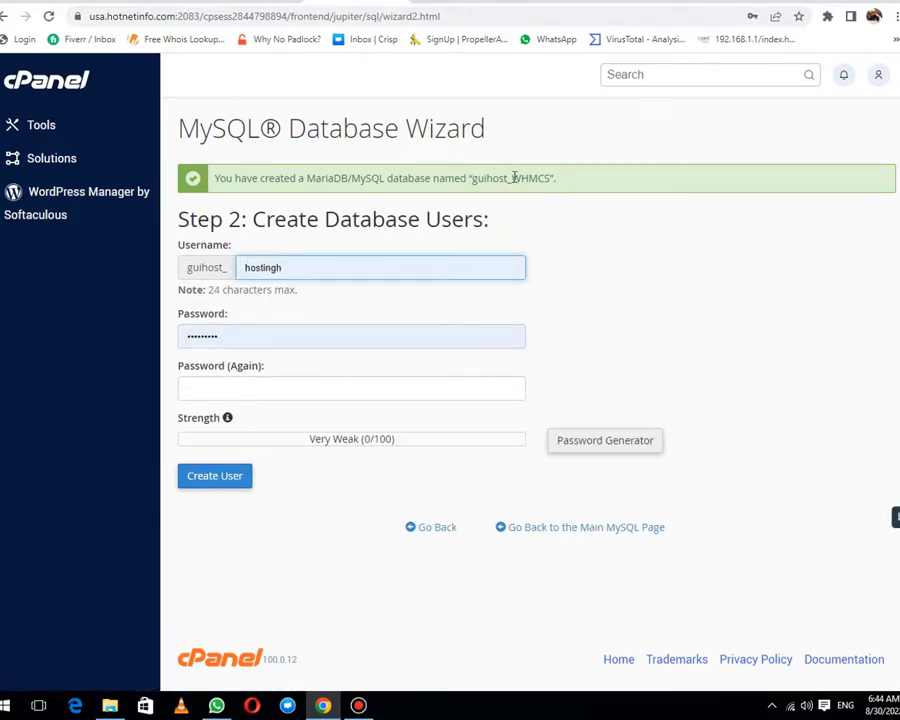
Replace the prefilled username hostingh with WHMCS, copied from the database name
{"action": "left_click_drag", "start_coordinate": [512, 178], "coordinate": [551, 178]}
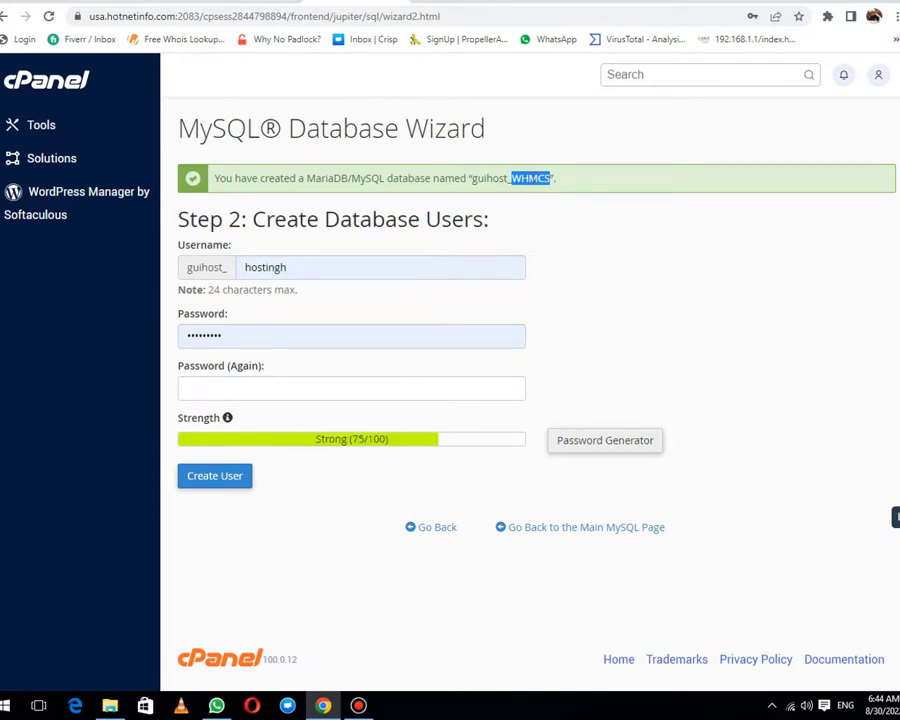
{"action": "right_click", "coordinate": [533, 179]}
{"action": "left_click", "coordinate": [562, 189]}
{"action": "left_click", "coordinate": [253, 274]}
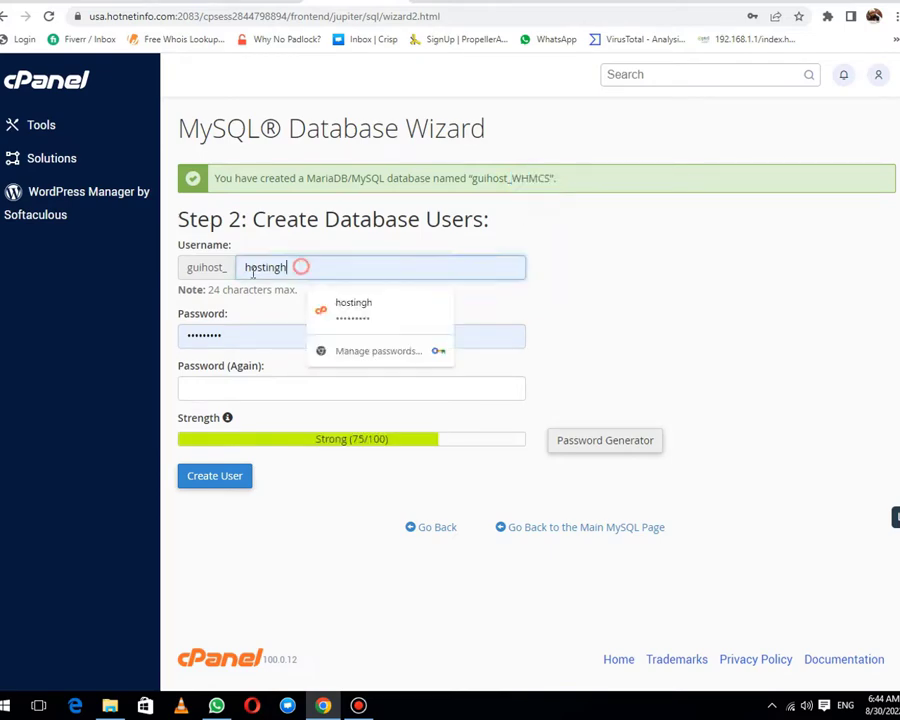
{"action": "left_click_drag", "start_coordinate": [253, 274], "coordinate": [325, 261]}
{"action": "right_click", "coordinate": [325, 262]}
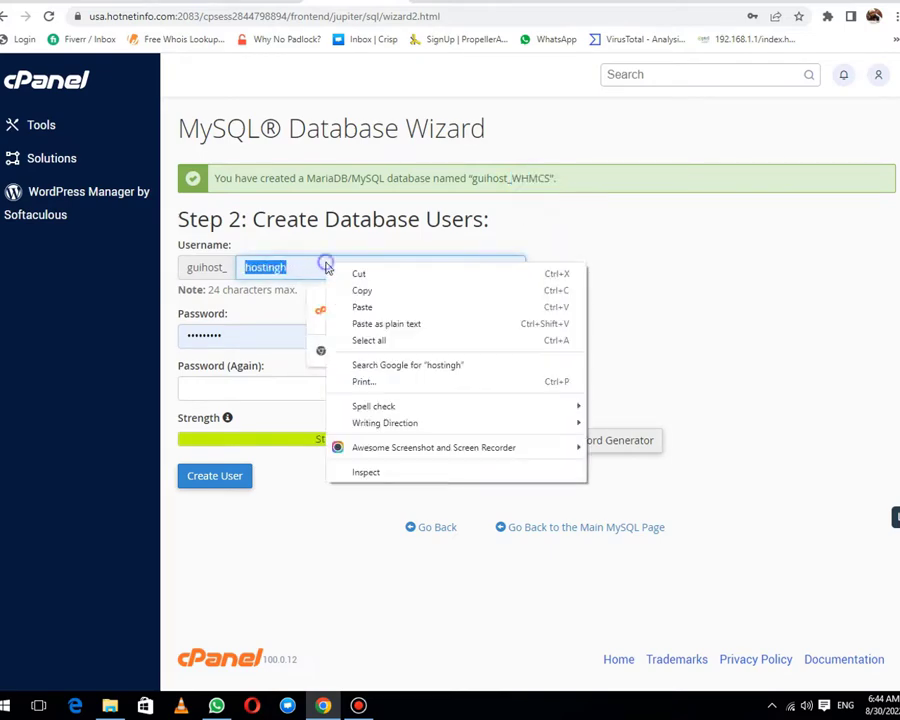
{"action": "left_click", "coordinate": [362, 307]}
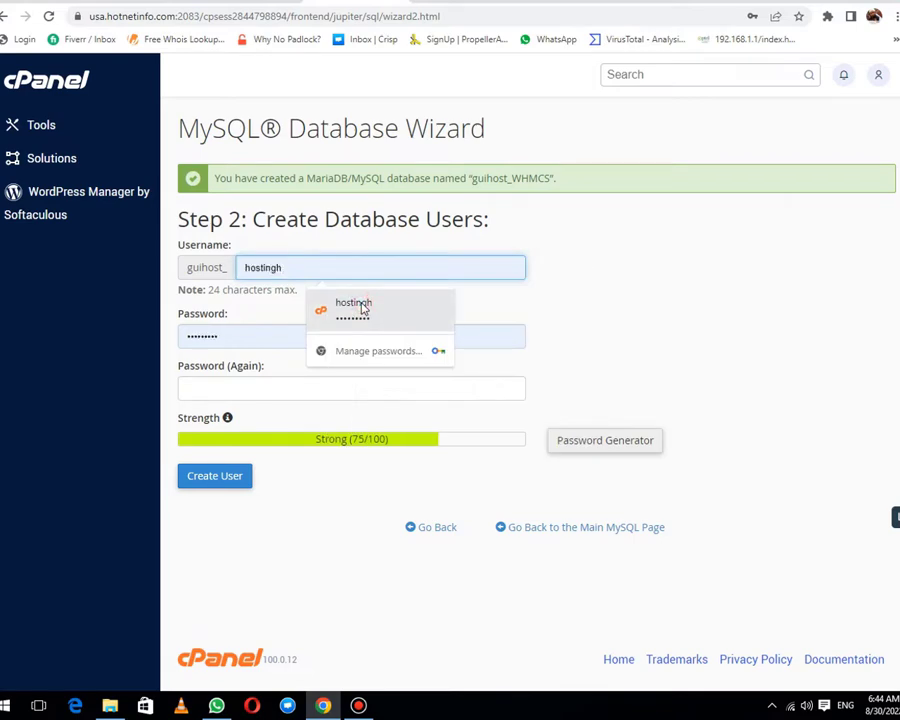
{"action": "left_click", "coordinate": [251, 323]}
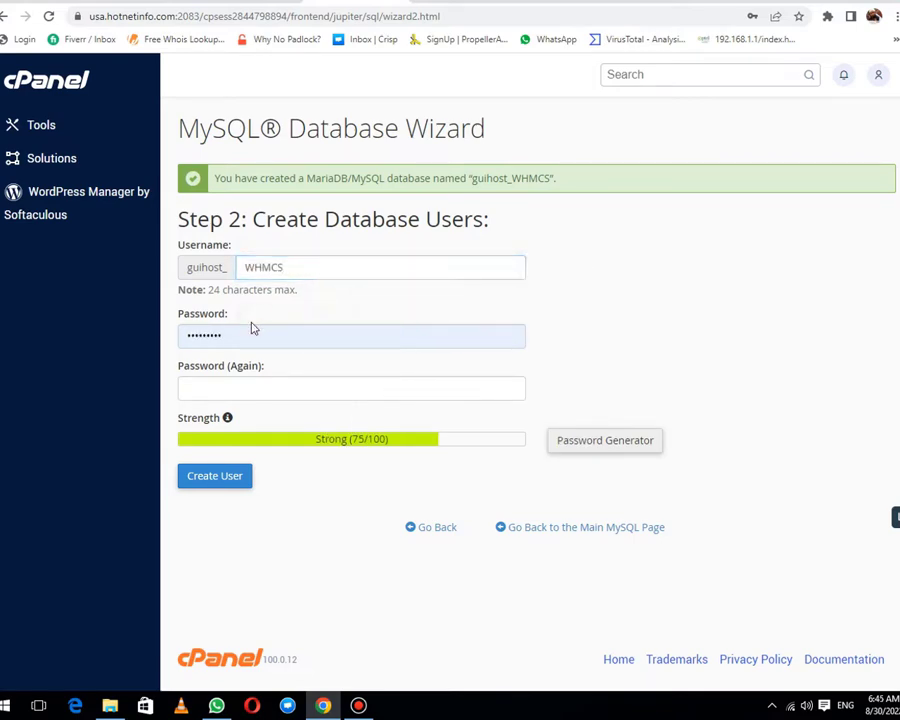
Generate and copy a very strong password, then create the guihost_WHMCS user
{"action": "left_click", "coordinate": [592, 440]}
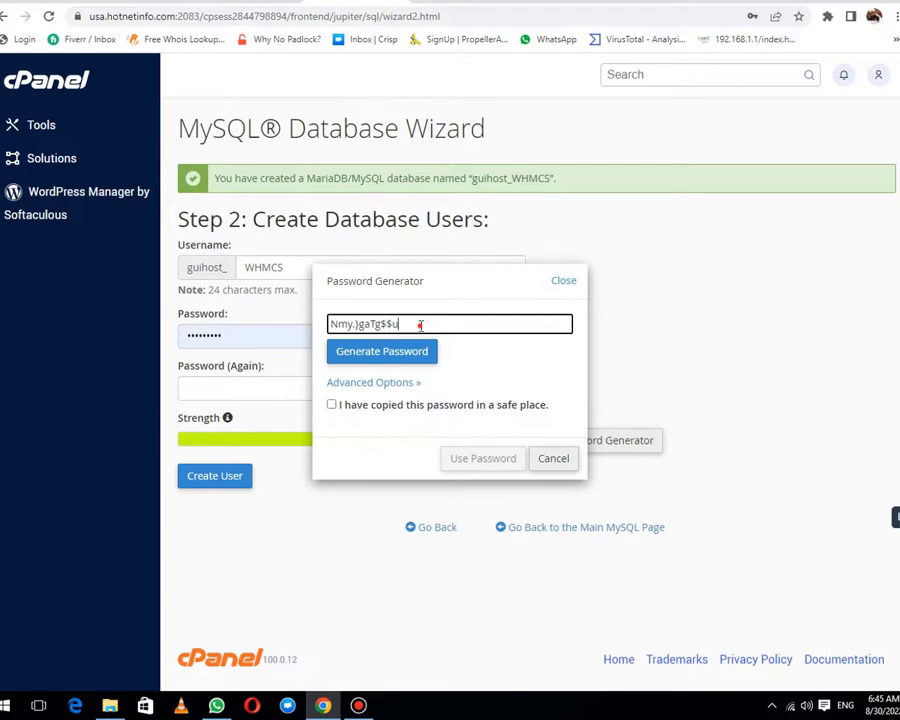
{"action": "left_click_drag", "start_coordinate": [420, 325], "coordinate": [297, 327]}
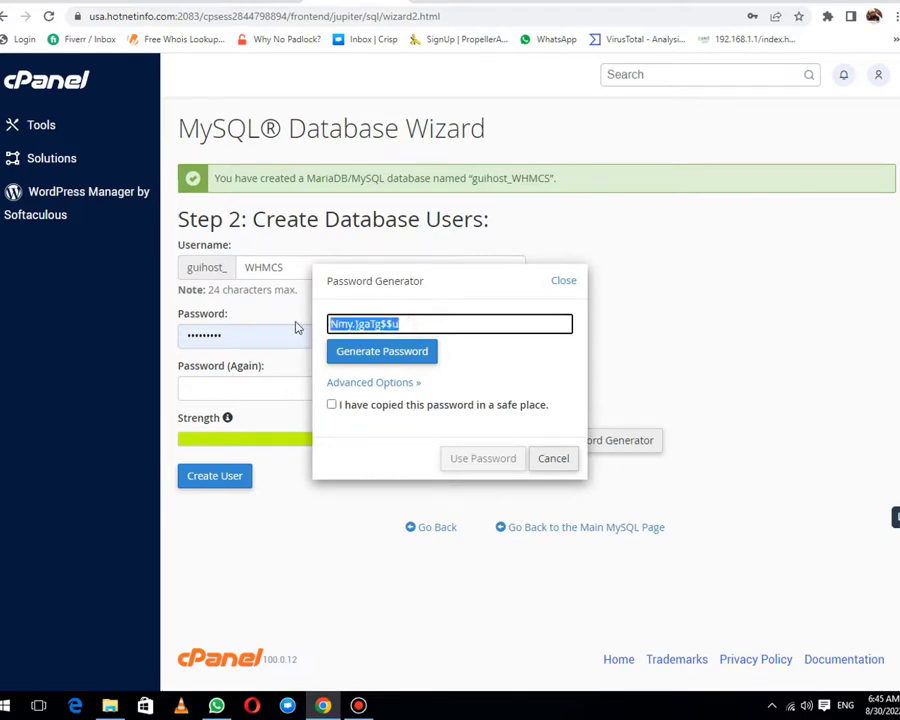
{"action": "left_click", "coordinate": [331, 404]}
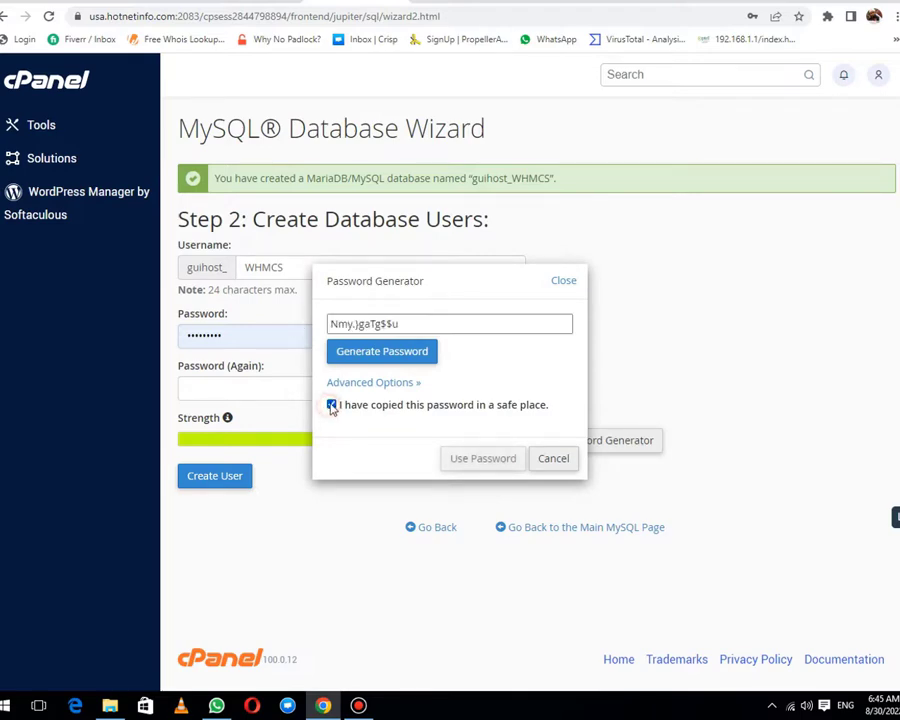
{"action": "left_click", "coordinate": [477, 462]}
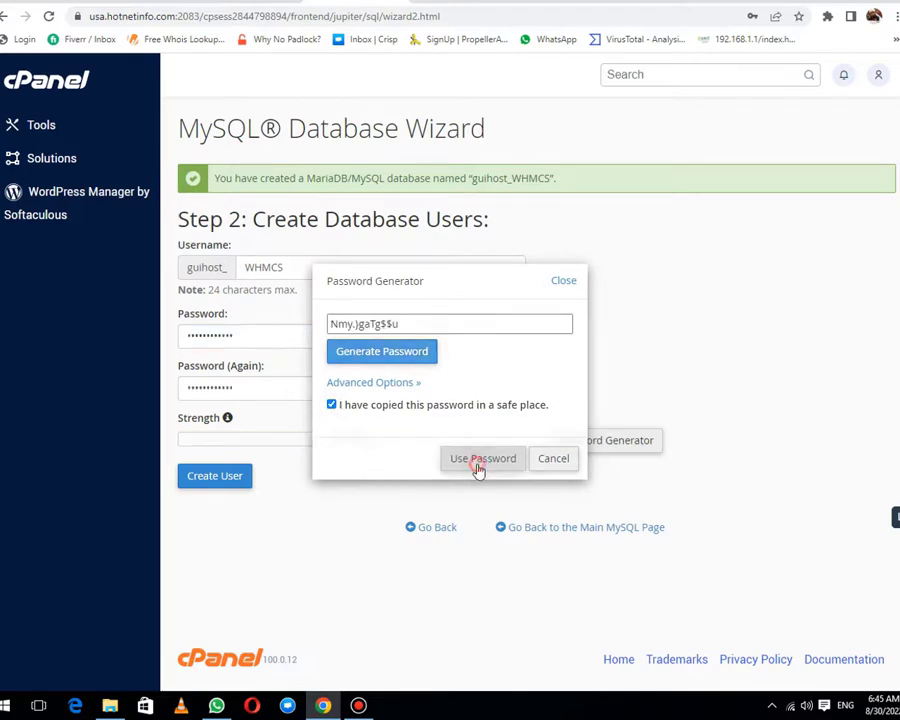
{"action": "left_click", "coordinate": [208, 481]}
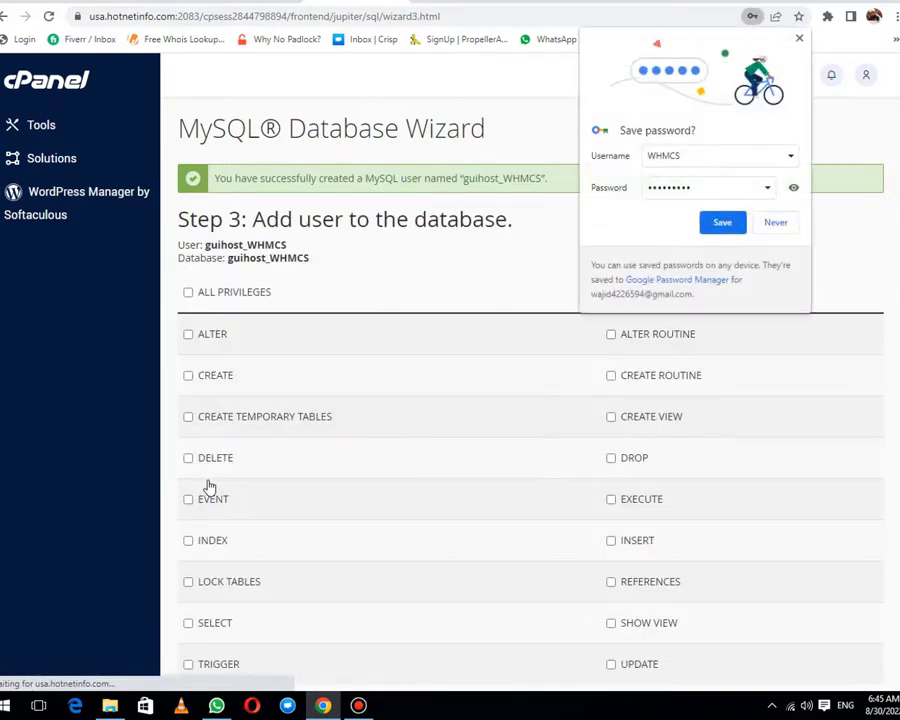
Grant guihost_WHMCS ALL PRIVILEGES on the guihost_WHMCS database
{"action": "left_click", "coordinate": [189, 293]}
{"action": "scroll", "coordinate": [345, 500], "scroll_direction": "down", "scroll_amount": 3}
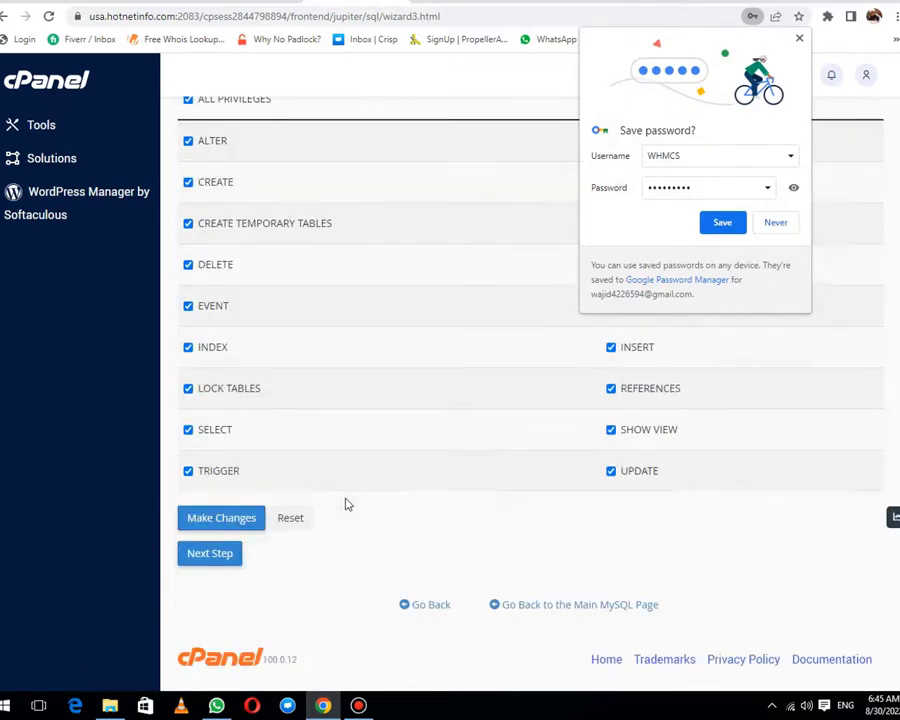
{"action": "left_click", "coordinate": [210, 524]}
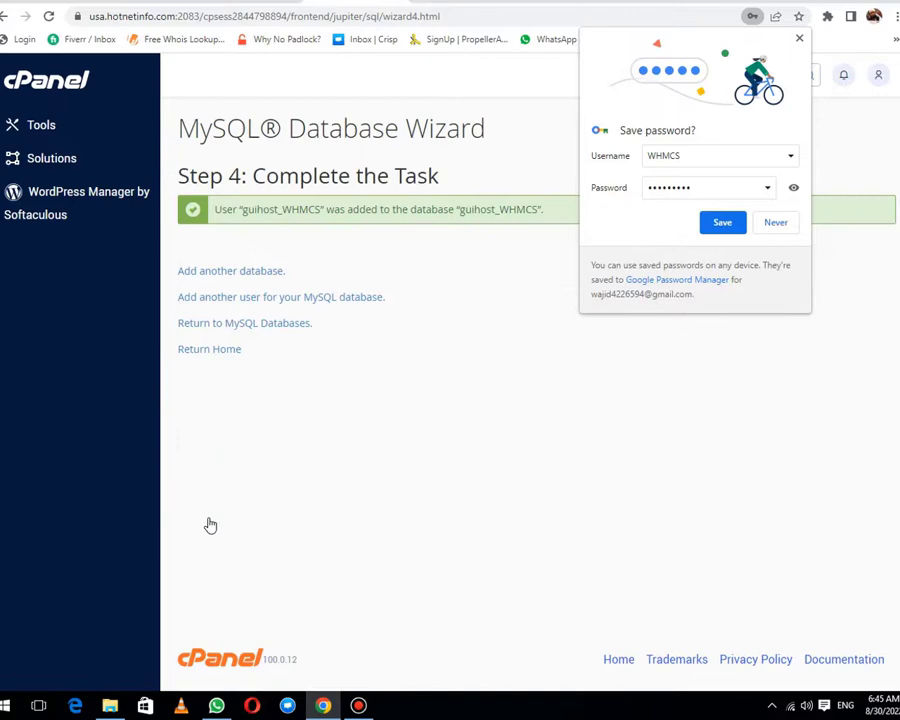
{"action": "left_click", "coordinate": [450, 3]}
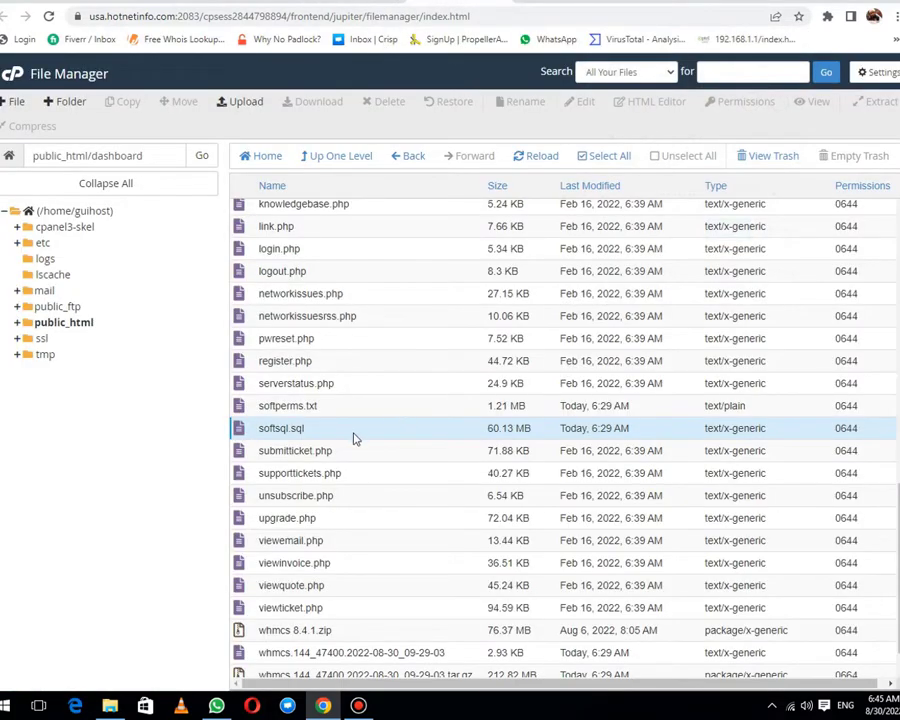
Edit dashboard's configuration.php, replacing the old database password with the newly generated one
{"action": "scroll", "coordinate": [345, 444], "scroll_direction": "up", "scroll_amount": 5}
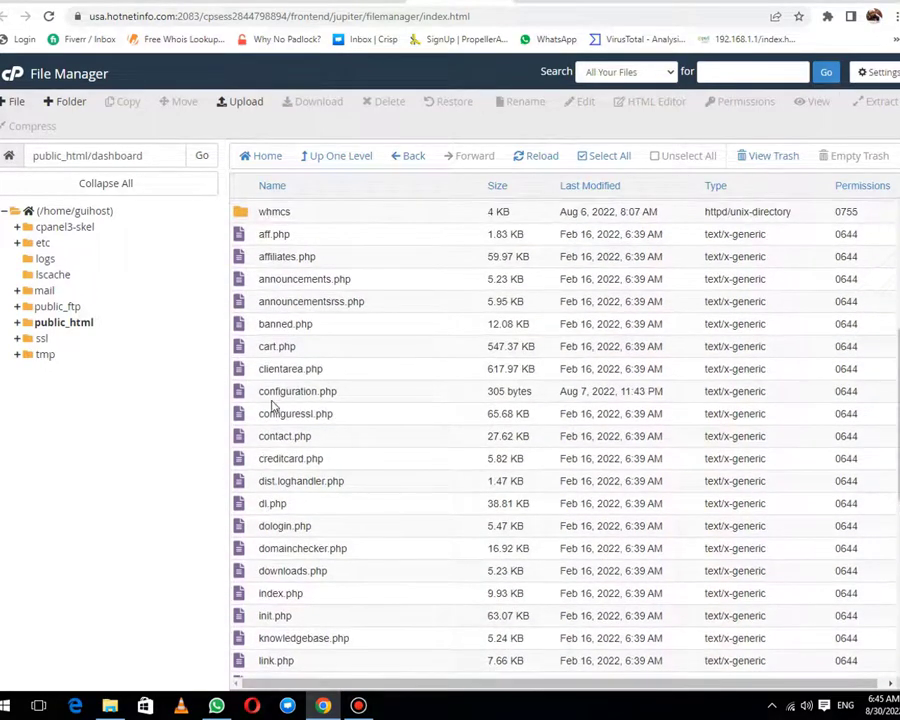
{"action": "left_click", "coordinate": [240, 392]}
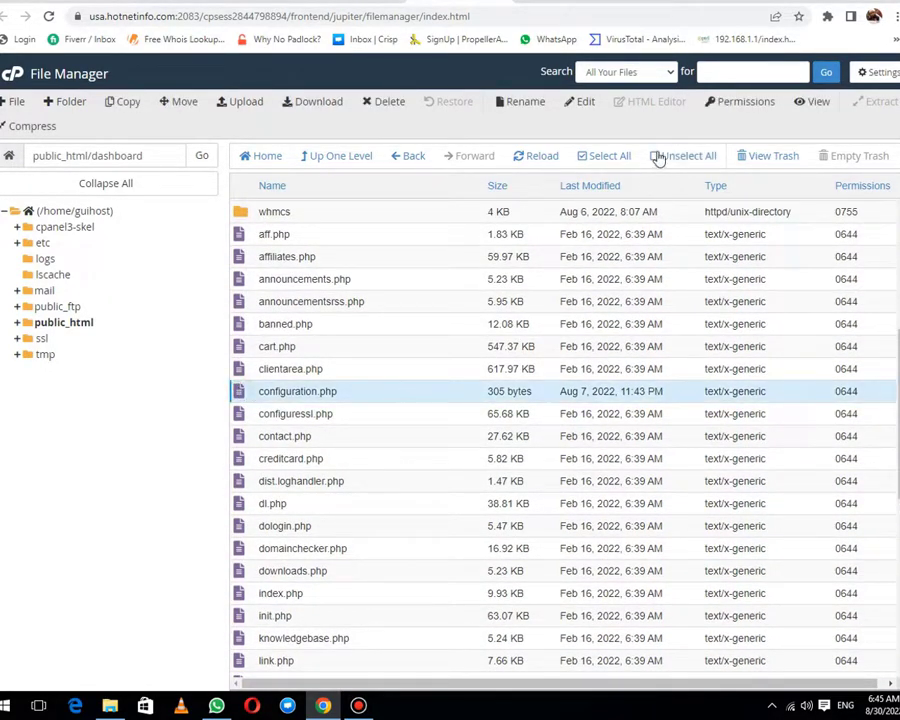
{"action": "left_click", "coordinate": [584, 108]}
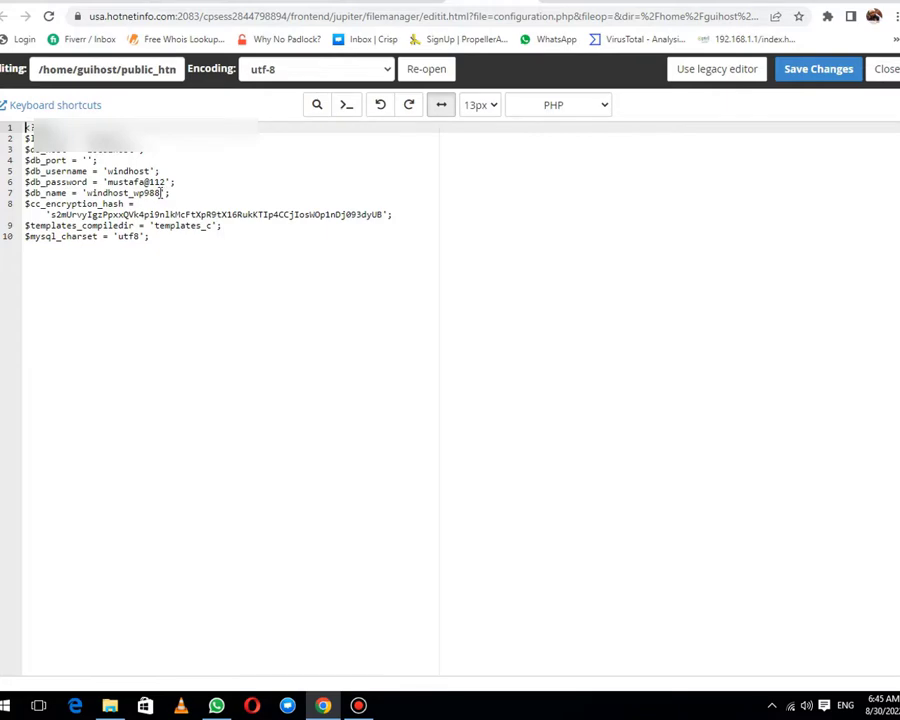
{"action": "left_click_drag", "start_coordinate": [167, 182], "coordinate": [108, 182]}
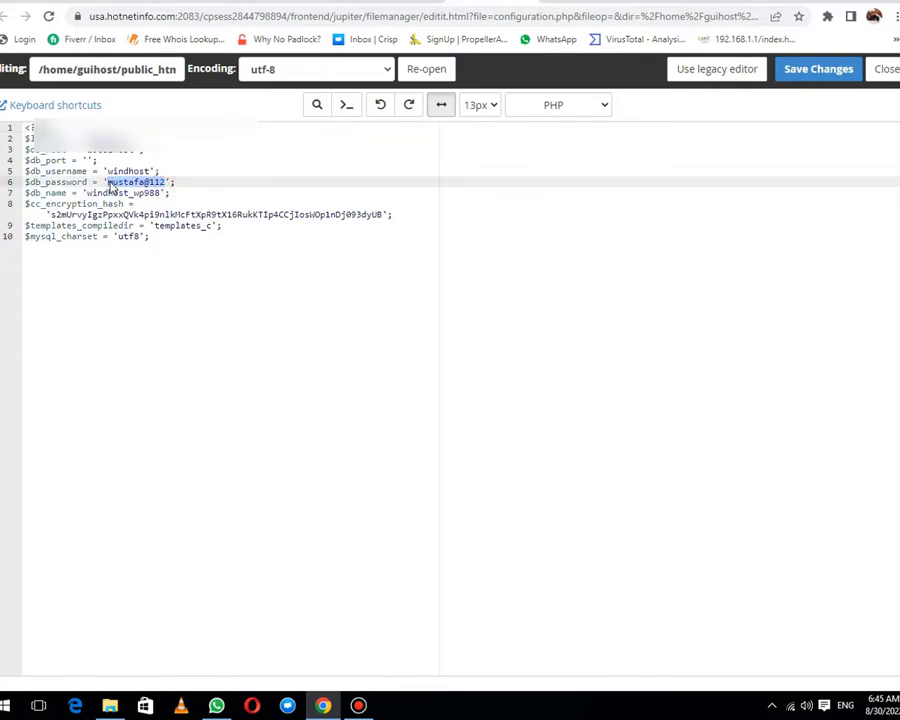
{"action": "key", "text": "ctrl+v"}
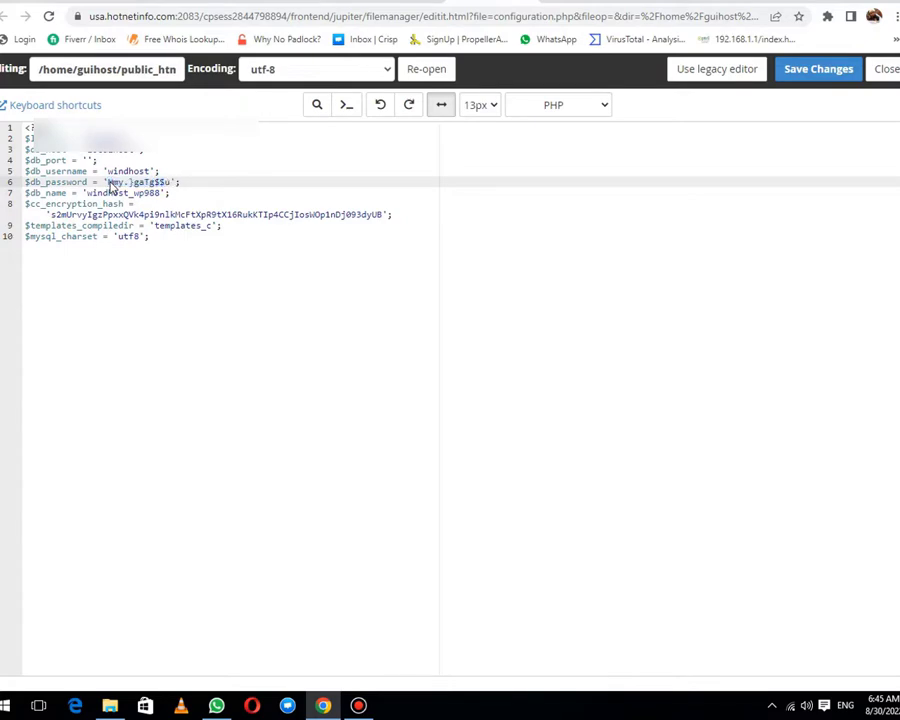
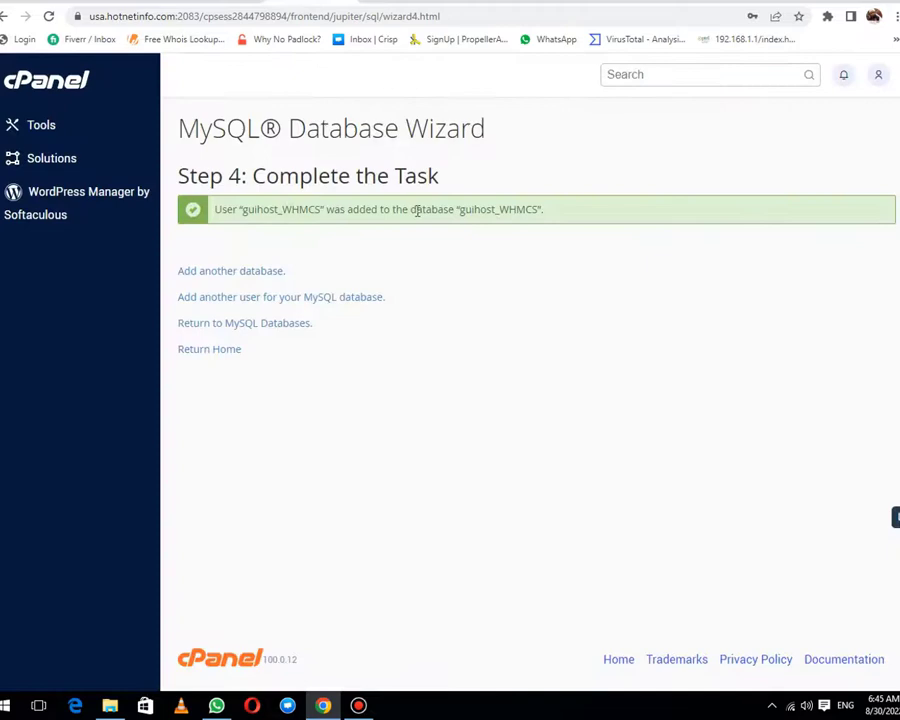
Copy guihost_WHMCS from the wizard message into configuration.php's db_username and db_name, then save
{"action": "left_click_drag", "start_coordinate": [460, 209], "coordinate": [537, 209]}
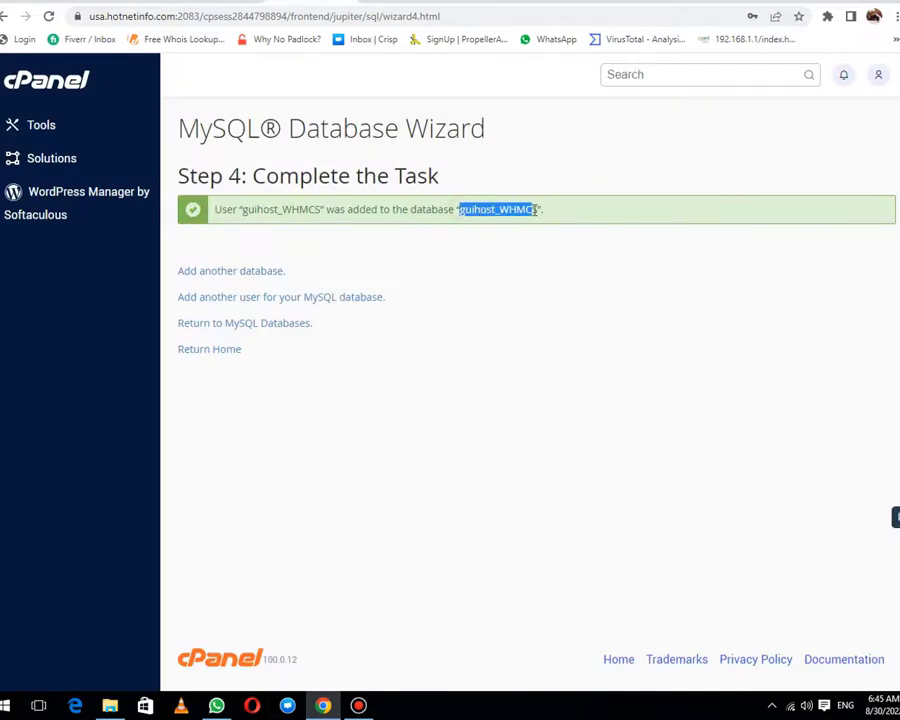
{"action": "right_click", "coordinate": [514, 208]}
{"action": "left_click", "coordinate": [526, 218]}
{"action": "left_click", "coordinate": [407, 3]}
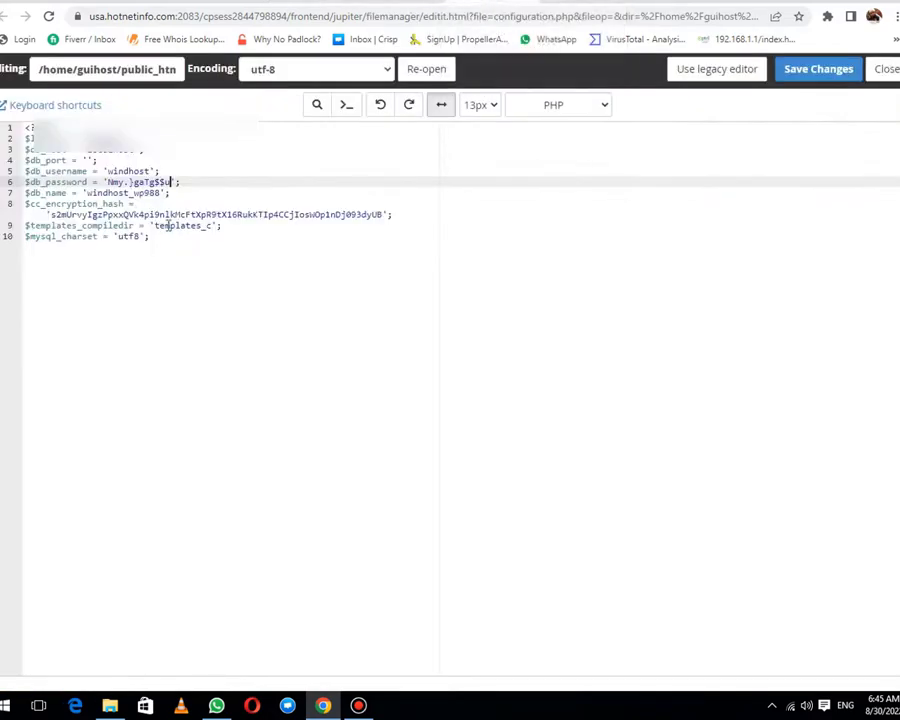
{"action": "left_click_drag", "start_coordinate": [108, 171], "coordinate": [151, 171]}
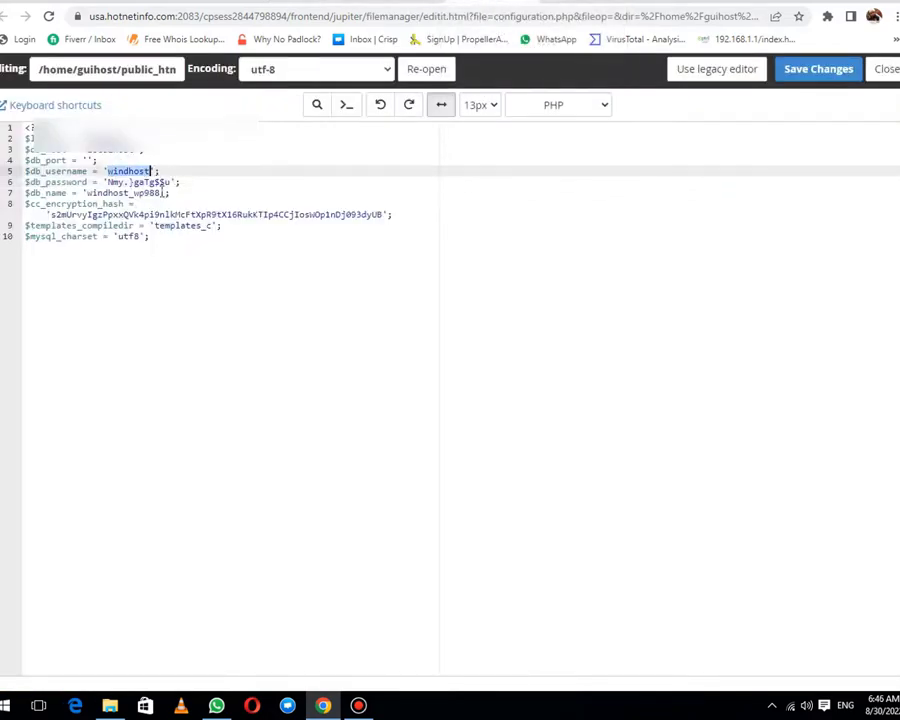
{"action": "key", "text": "ctrl+v"}
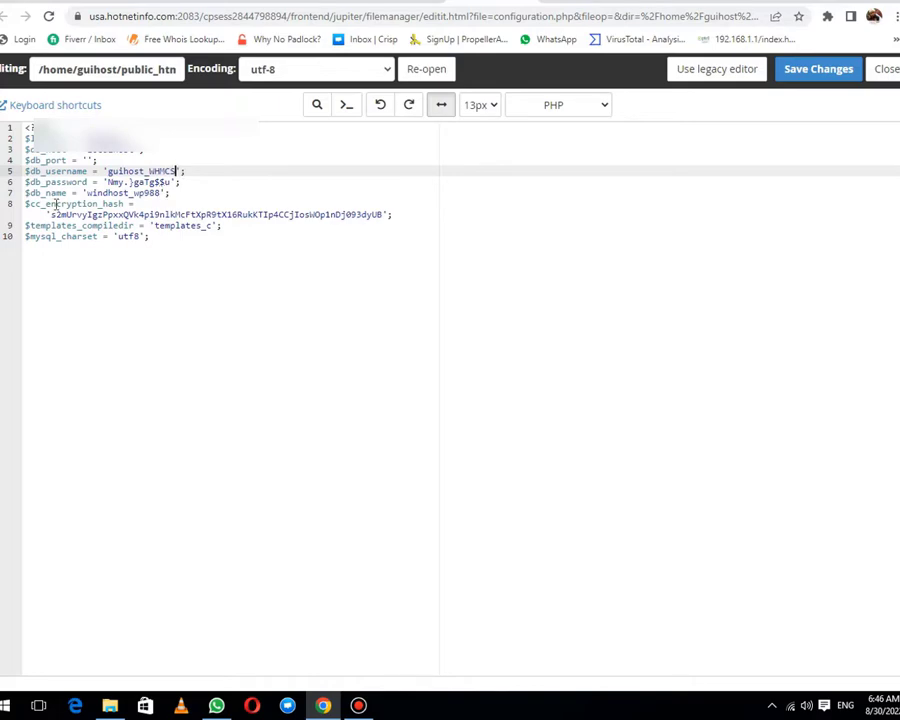
{"action": "left_click_drag", "start_coordinate": [88, 193], "coordinate": [157, 194]}
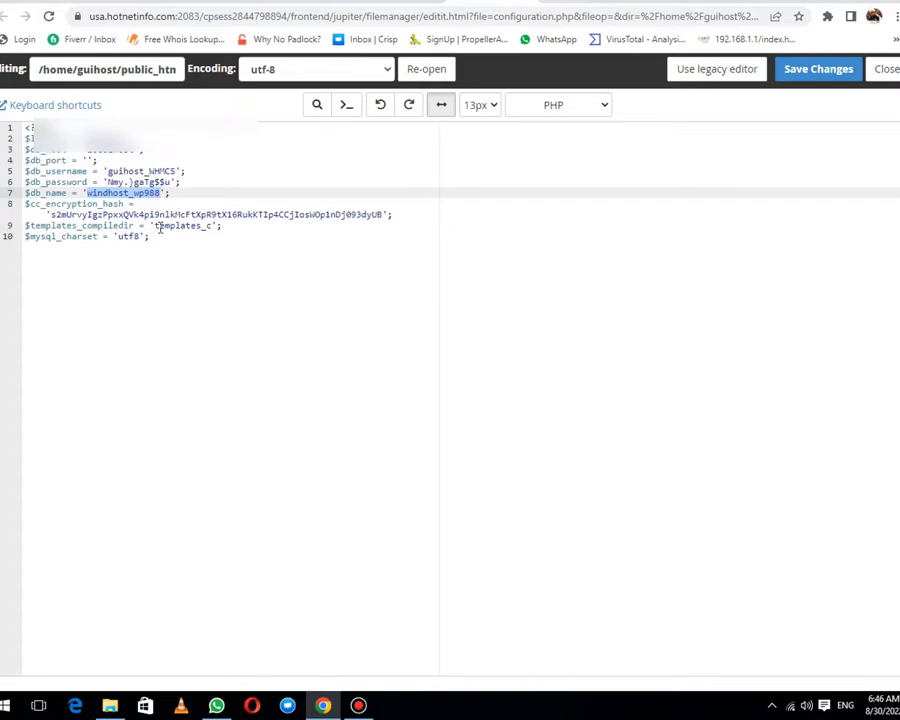
{"action": "key", "text": "ctrl+v"}
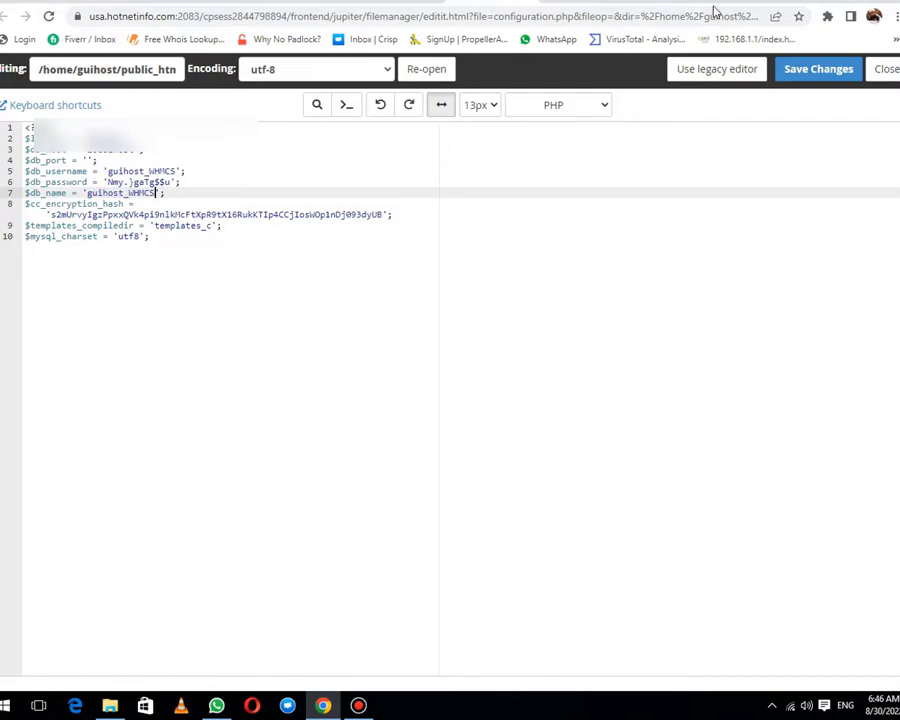
{"action": "left_click", "coordinate": [808, 72]}
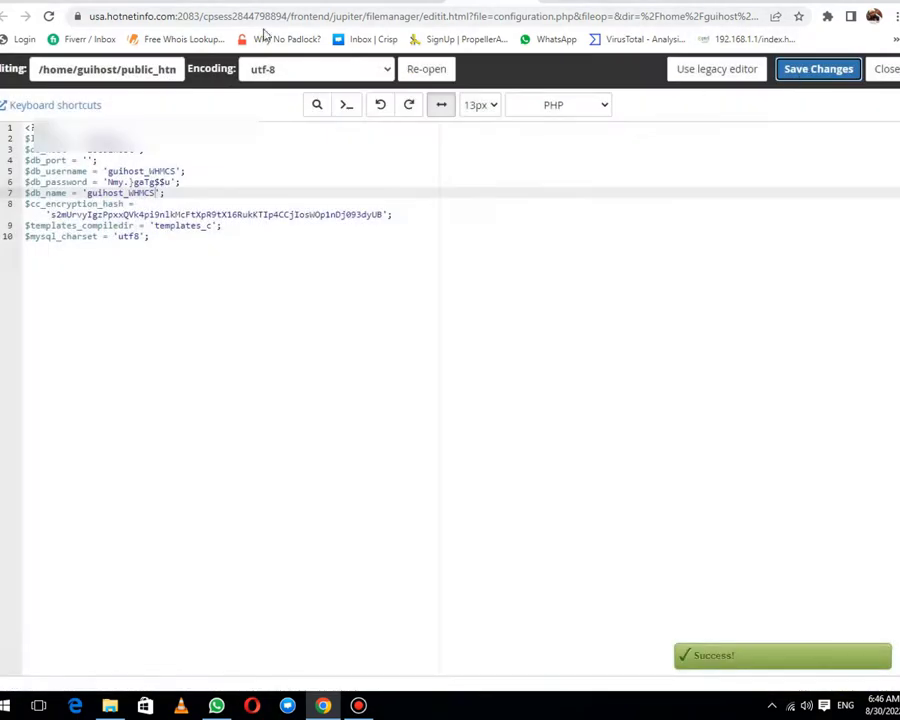
Go from the database wizard back to the cPanel home page and scroll down to Databases
{"action": "left_click", "coordinate": [240, 2]}
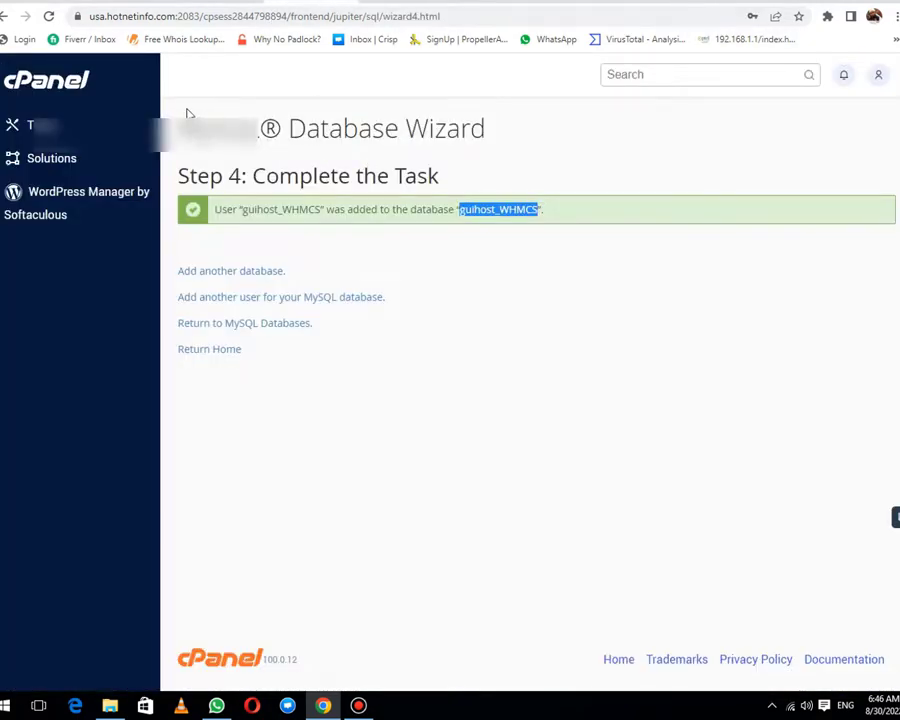
{"action": "left_click", "coordinate": [45, 90]}
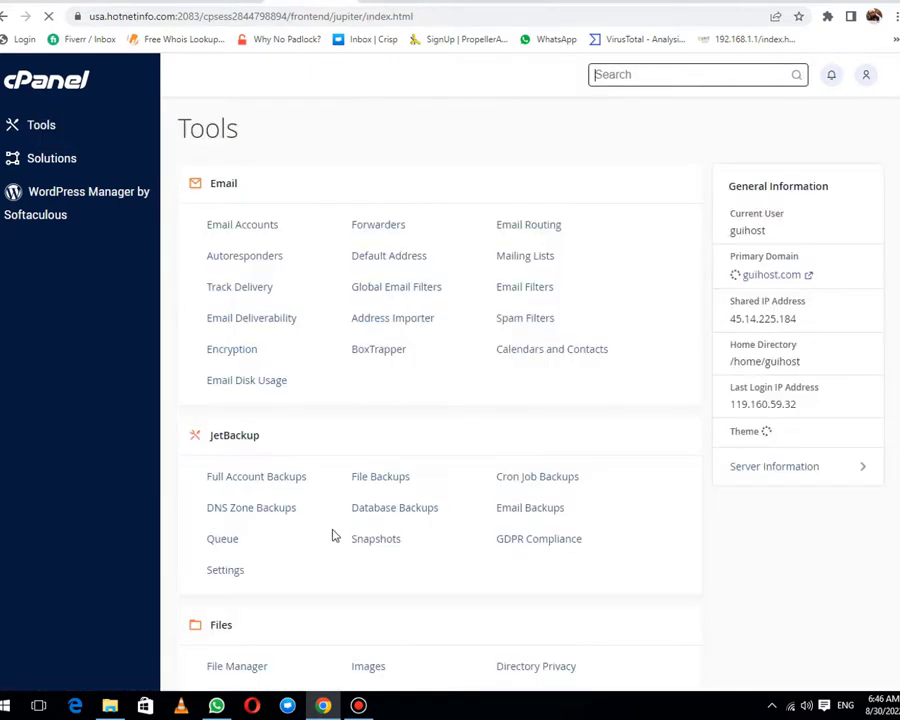
{"action": "scroll", "coordinate": [334, 536], "scroll_direction": "down", "scroll_amount": 5}
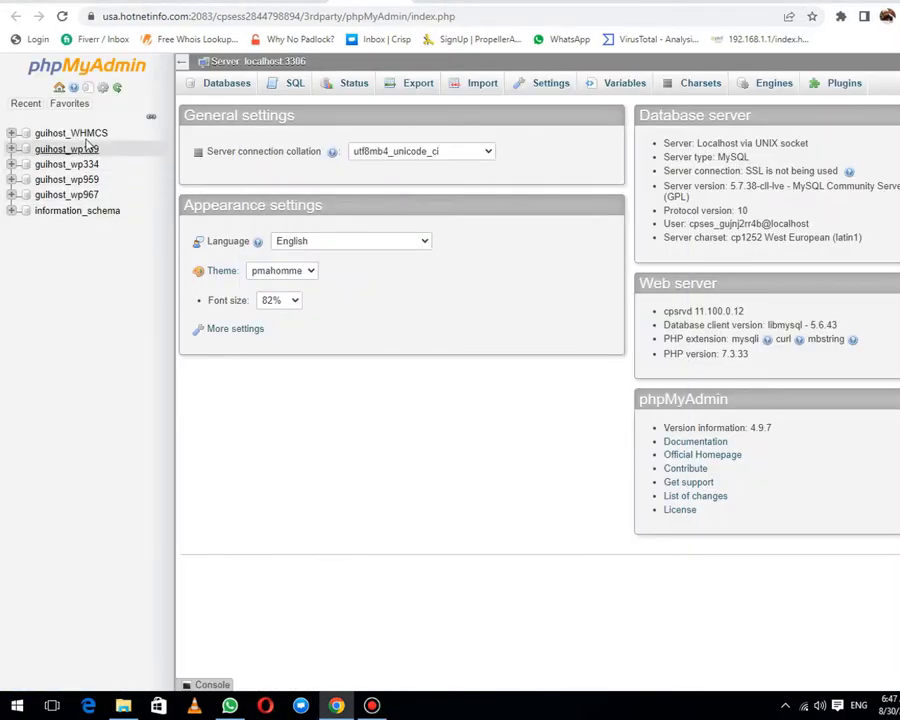
Import softsql.sql from Downloads into the guihost_WHMCS database, running 1216 queries
{"action": "left_click", "coordinate": [75, 136]}
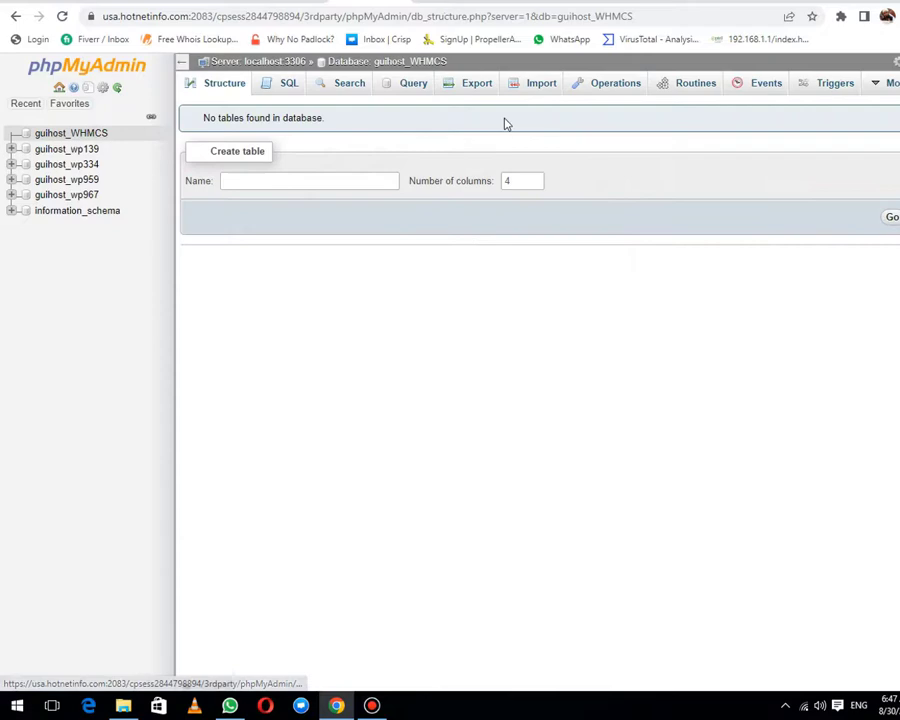
{"action": "left_click", "coordinate": [540, 85]}
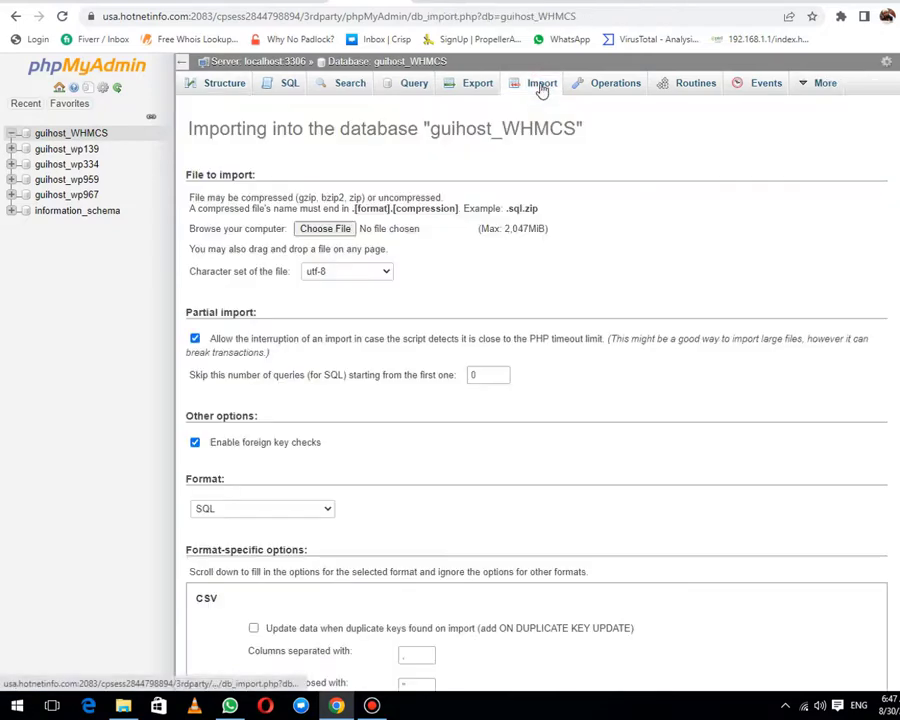
{"action": "left_click", "coordinate": [337, 230]}
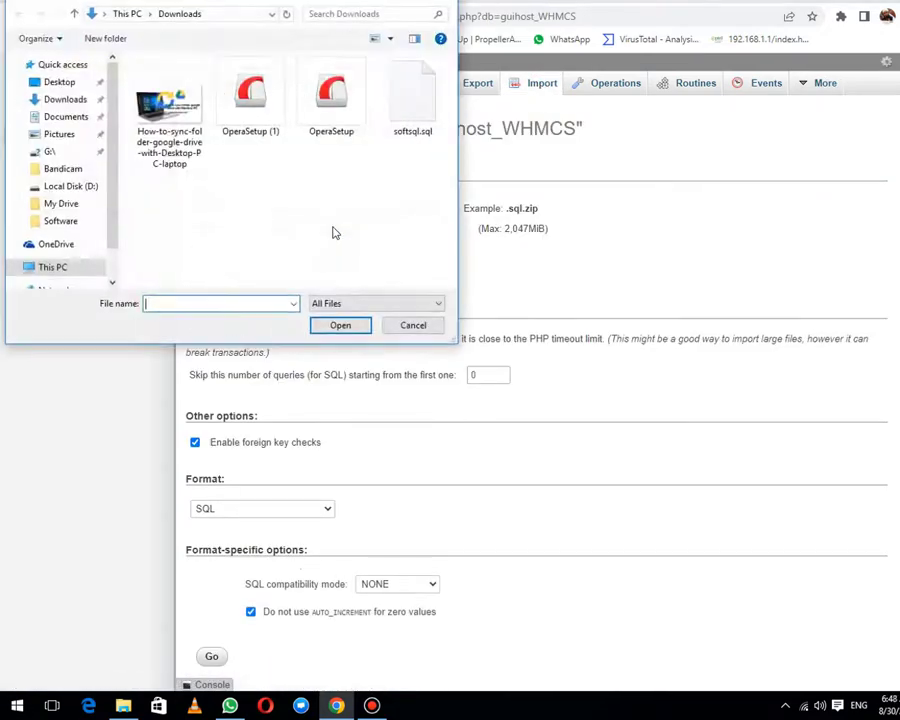
{"action": "left_click", "coordinate": [410, 108]}
{"action": "left_click", "coordinate": [339, 331]}
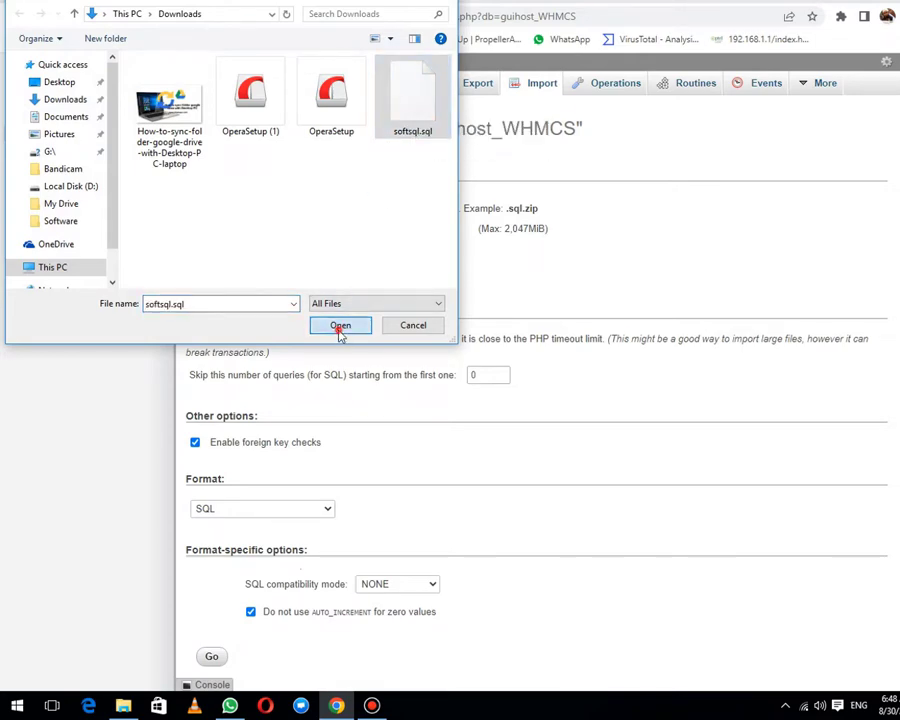
{"action": "scroll", "coordinate": [320, 450], "scroll_direction": "down", "scroll_amount": 1}
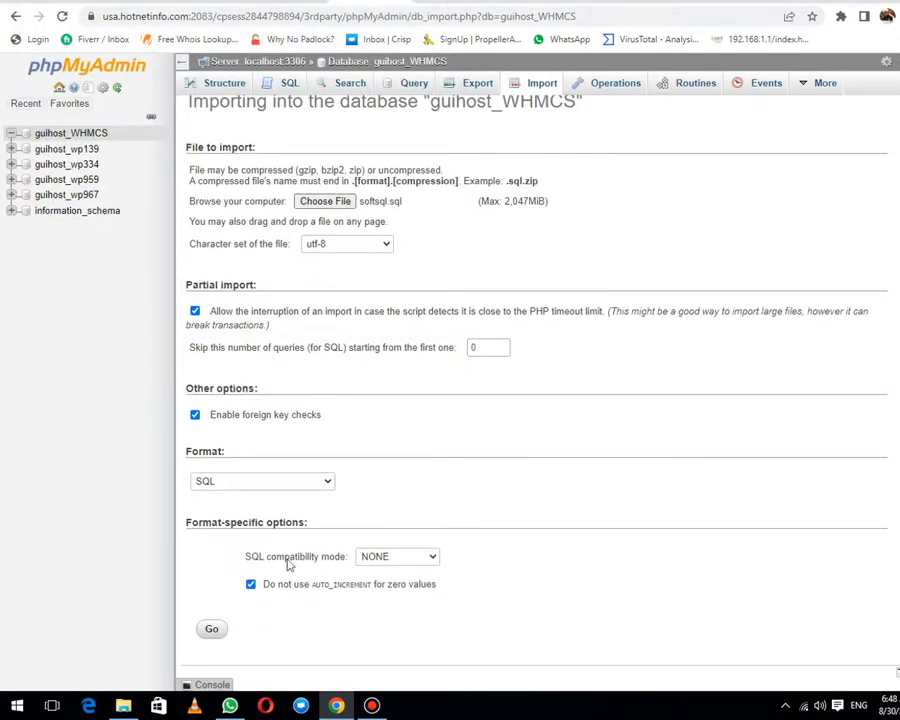
{"action": "left_click", "coordinate": [212, 630]}
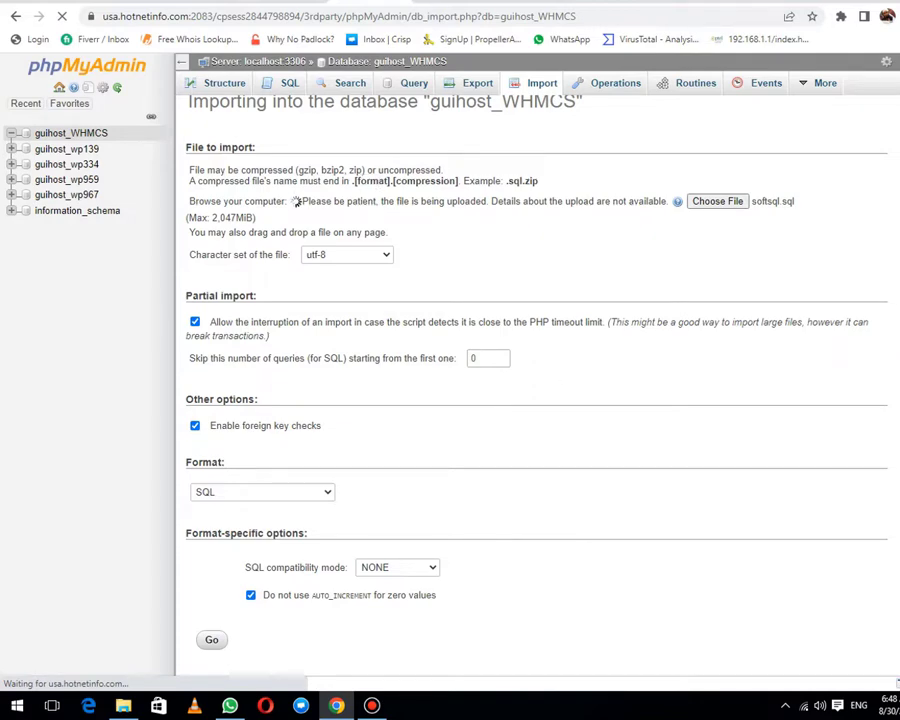
{"action": "left_click", "coordinate": [371, 705]}
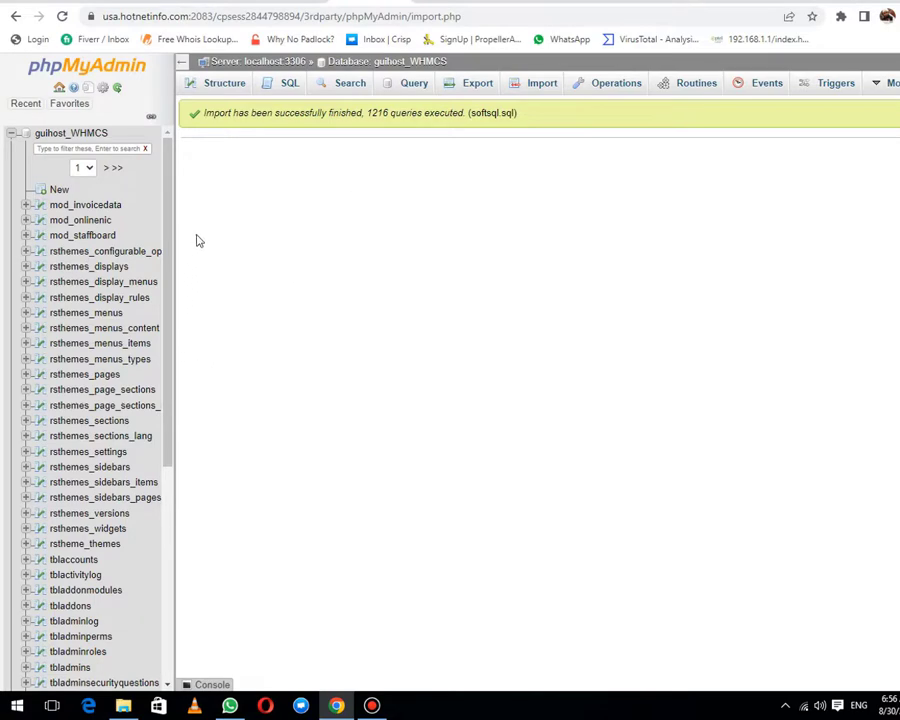
Back on the cPanel home page, select the primary domain guihost.com under General Information
{"action": "left_click", "coordinate": [292, 2]}
{"action": "scroll", "coordinate": [820, 310], "scroll_direction": "up", "scroll_amount": 4}
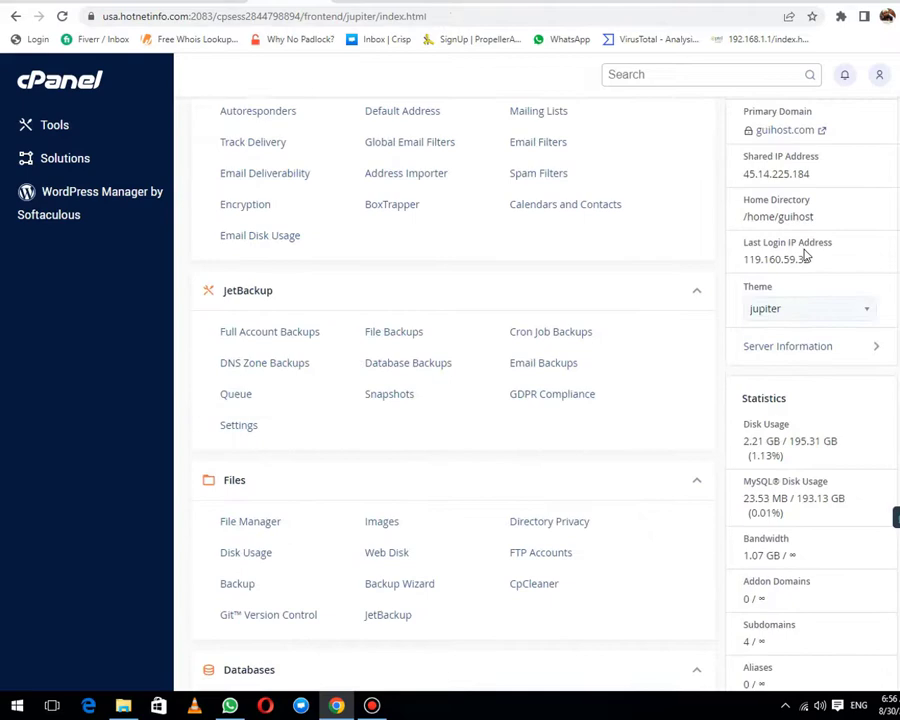
{"action": "scroll", "coordinate": [824, 236], "scroll_direction": "up", "scroll_amount": 2}
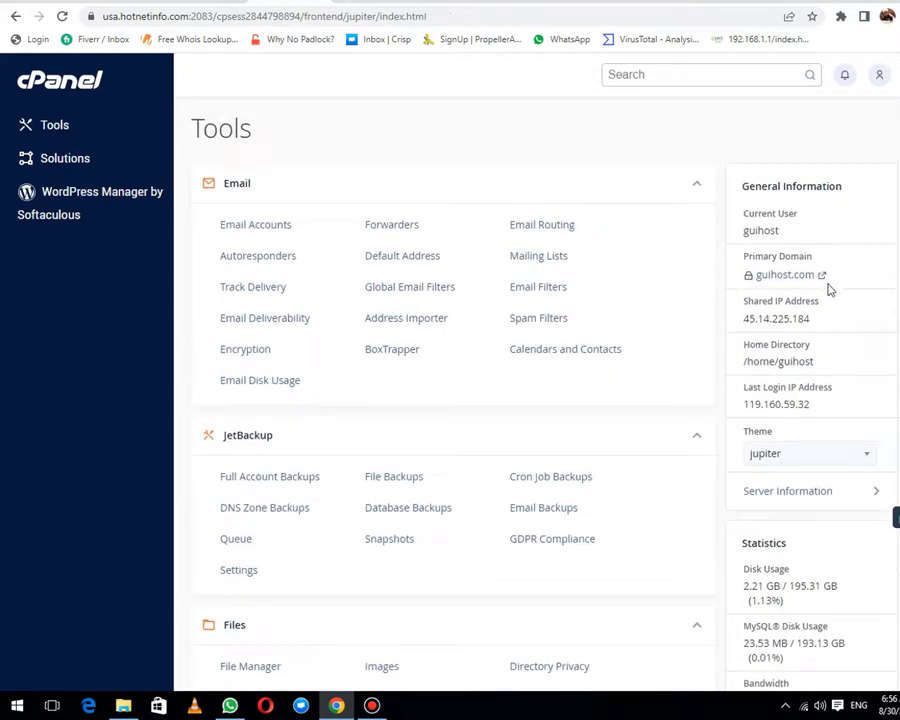
{"action": "left_click_drag", "start_coordinate": [816, 283], "coordinate": [758, 289]}
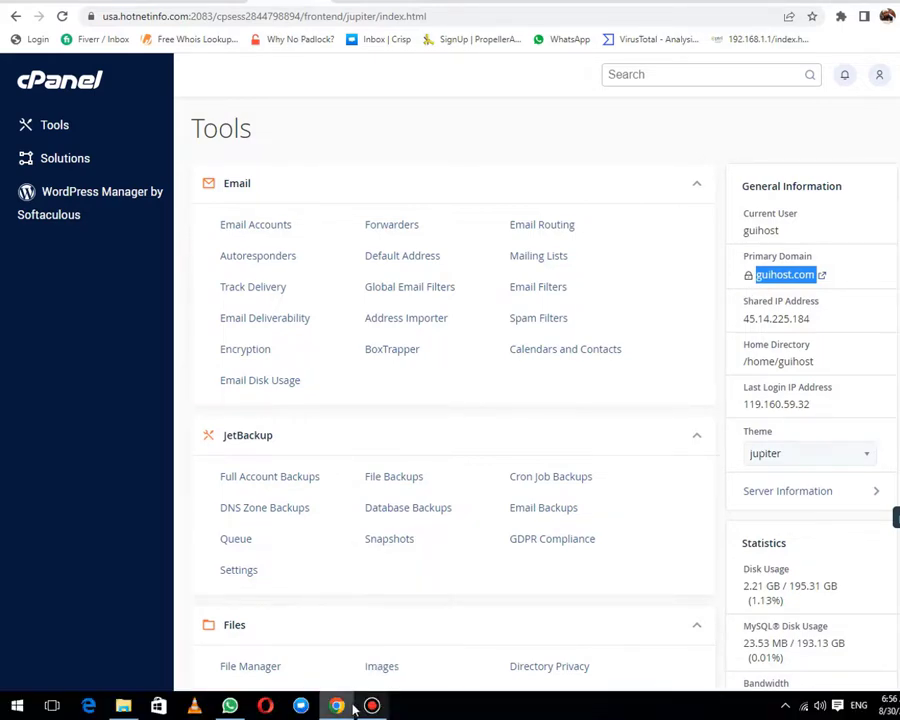
{"action": "left_click", "coordinate": [373, 706]}
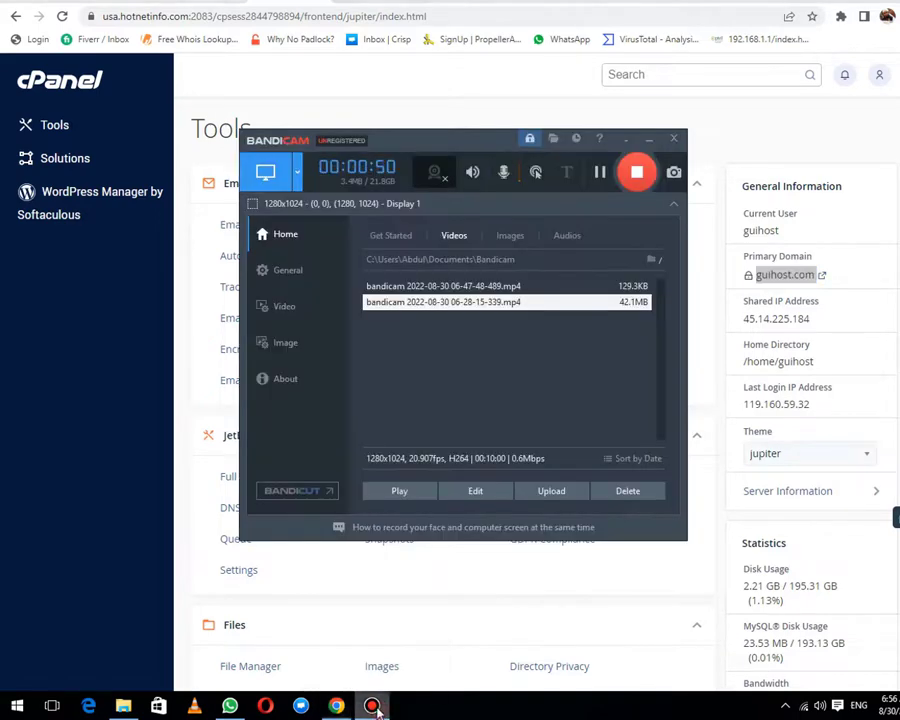
{"action": "left_click", "coordinate": [601, 174]}
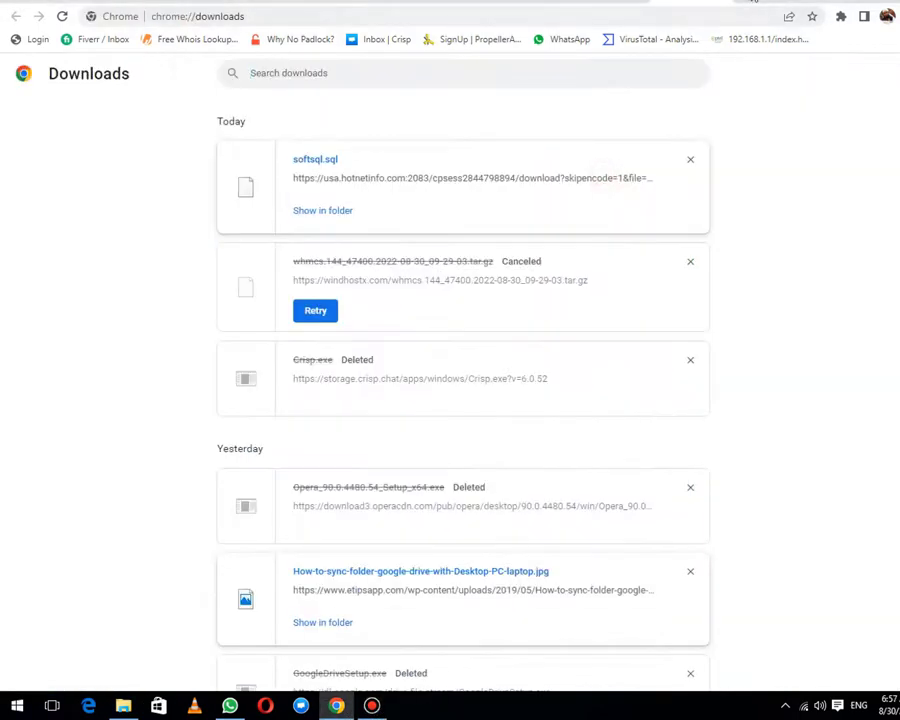
Load dashboard.guihost.com in a new tab and check the Wind Host home page appears
{"action": "key", "text": "ctrl+t"}
{"action": "type", "text": "https://dashboard.guihost.com/"}
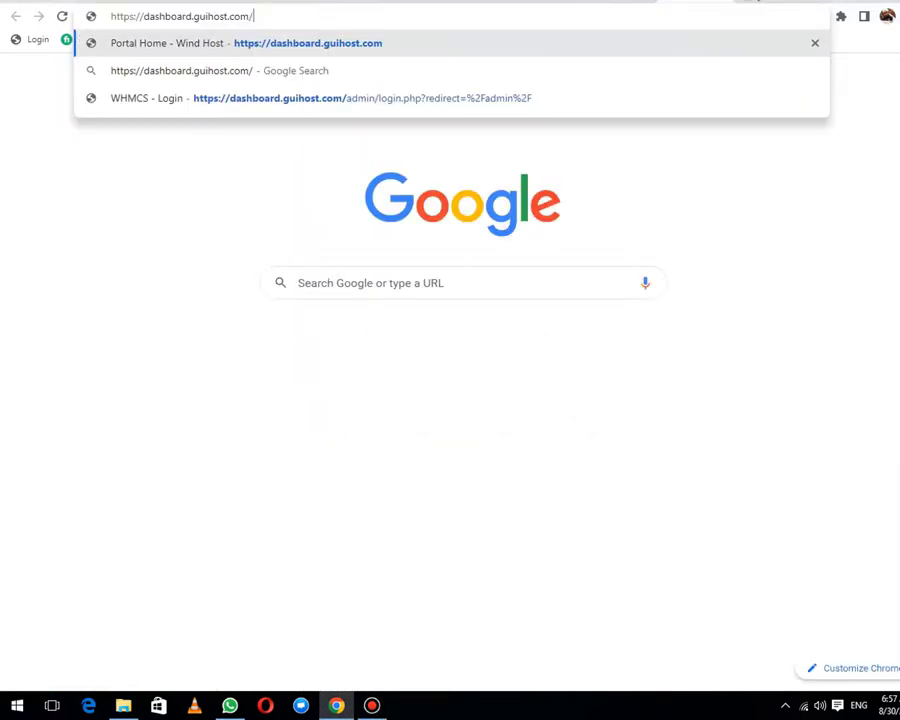
{"action": "key", "text": "Return"}
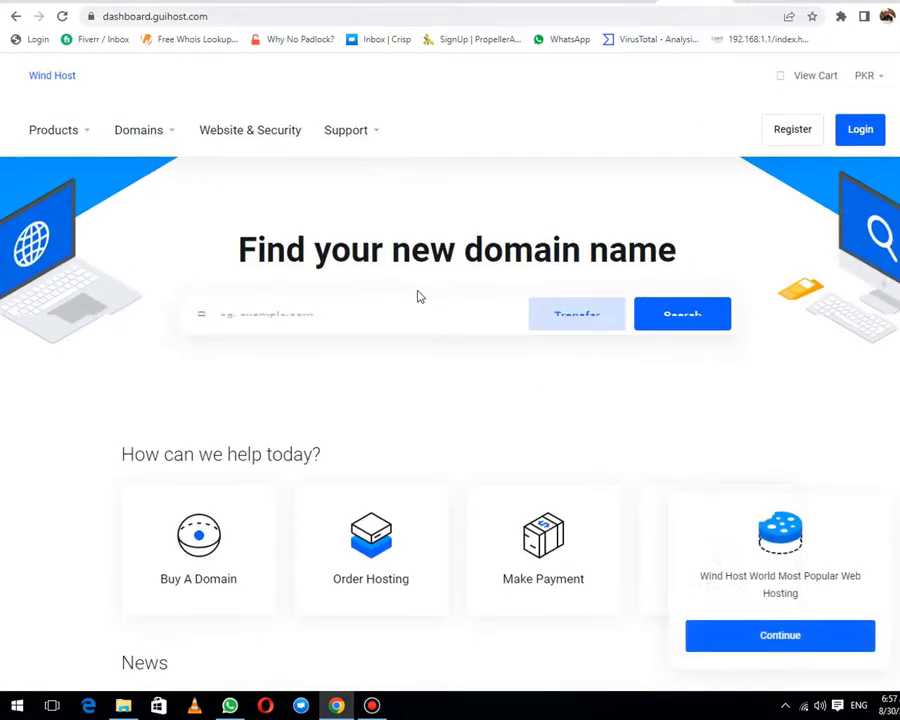
{"action": "scroll", "coordinate": [418, 295], "scroll_direction": "down", "scroll_amount": 3}
{"action": "scroll", "coordinate": [418, 296], "scroll_direction": "up", "scroll_amount": 3}
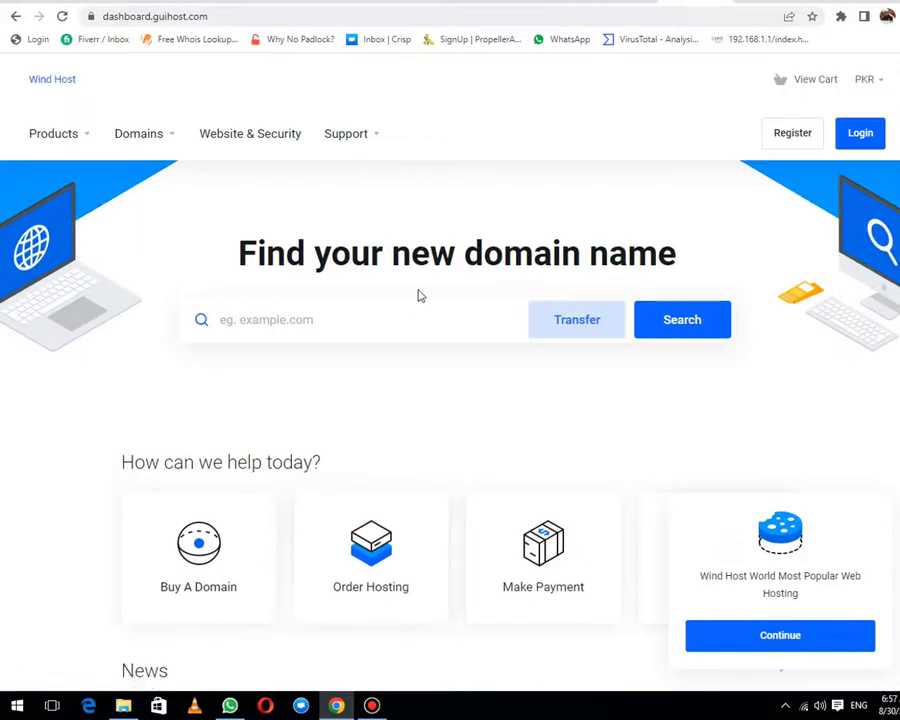